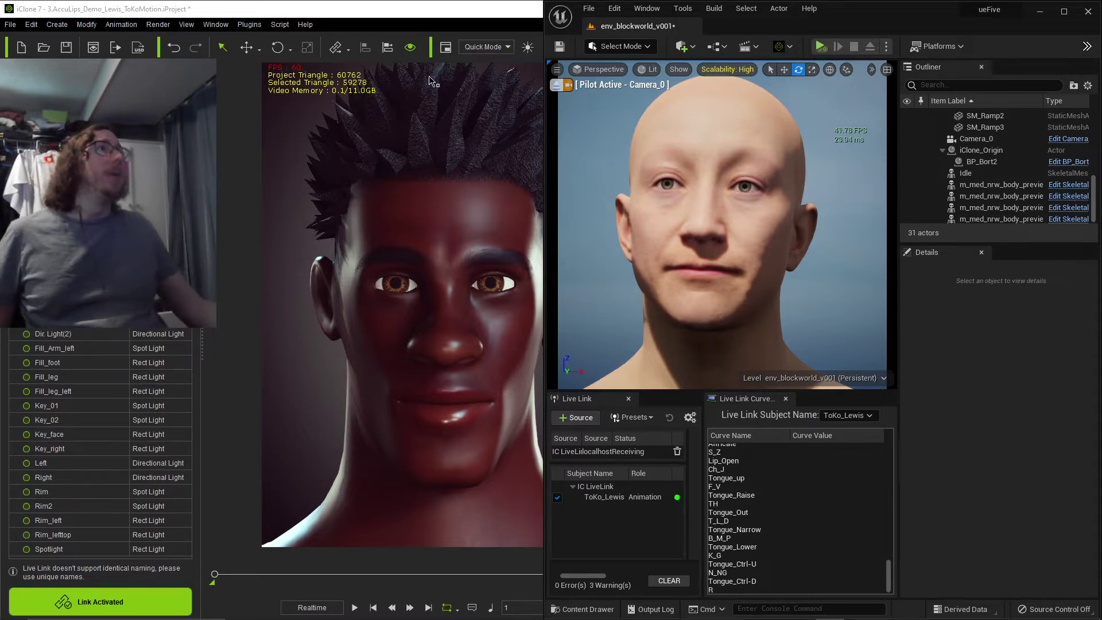
Step: Switch to iClone and deactivate its Live Link connection
{"action": "double_click", "coordinate": [418, 16]}
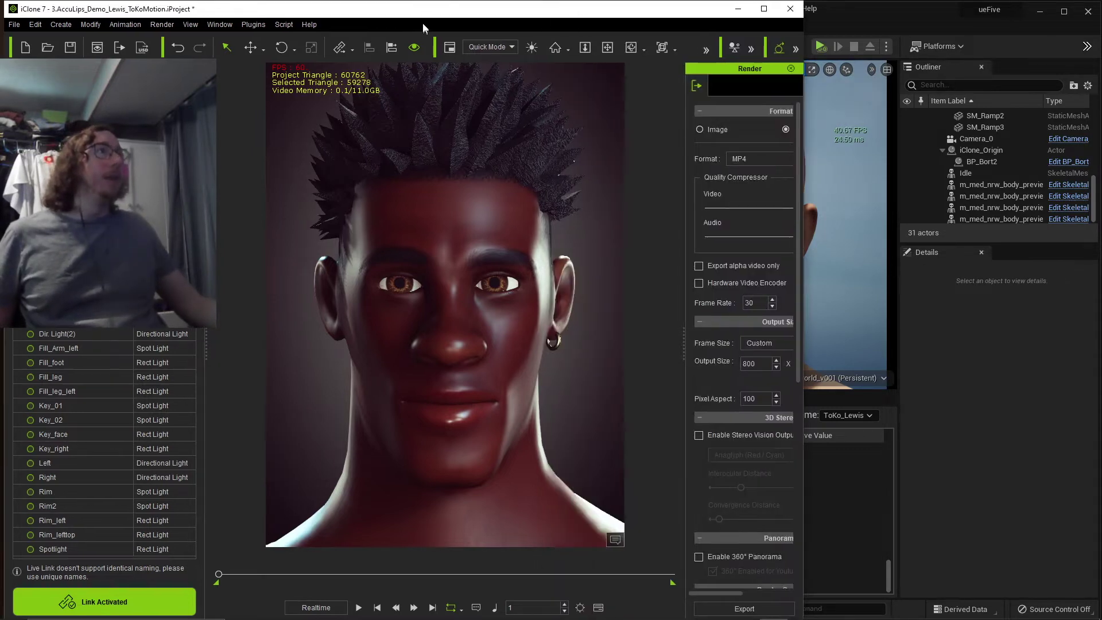
{"action": "left_click", "coordinate": [97, 607]}
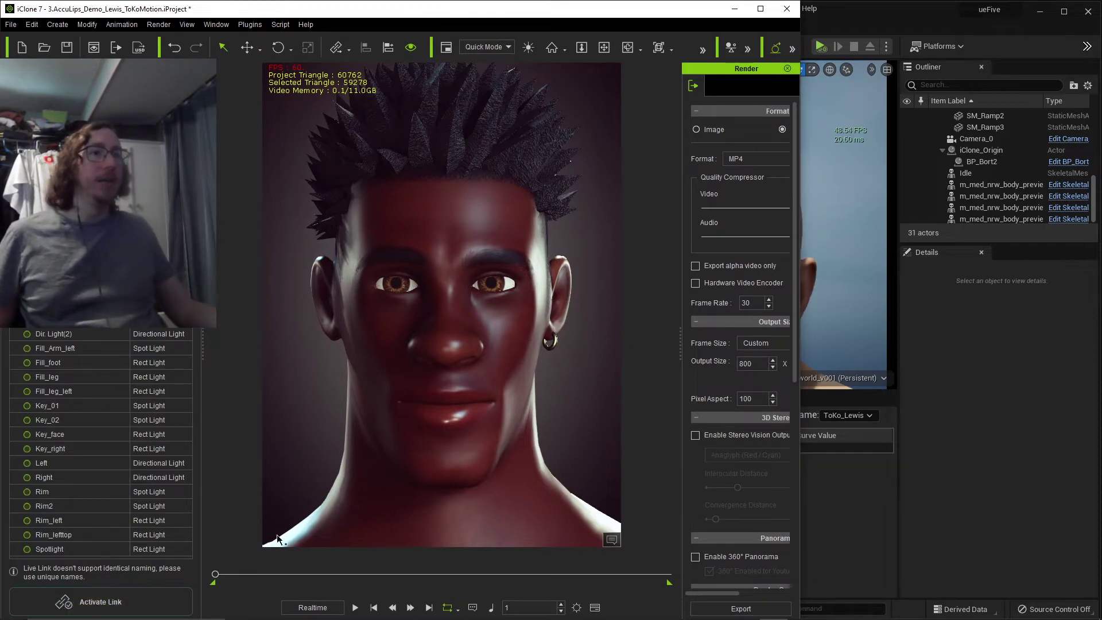
Step: Switch to Unreal Engine, select the head facing the camera and pull Camera_0 back until all three heads are in frame
{"action": "left_click", "coordinate": [841, 15]}
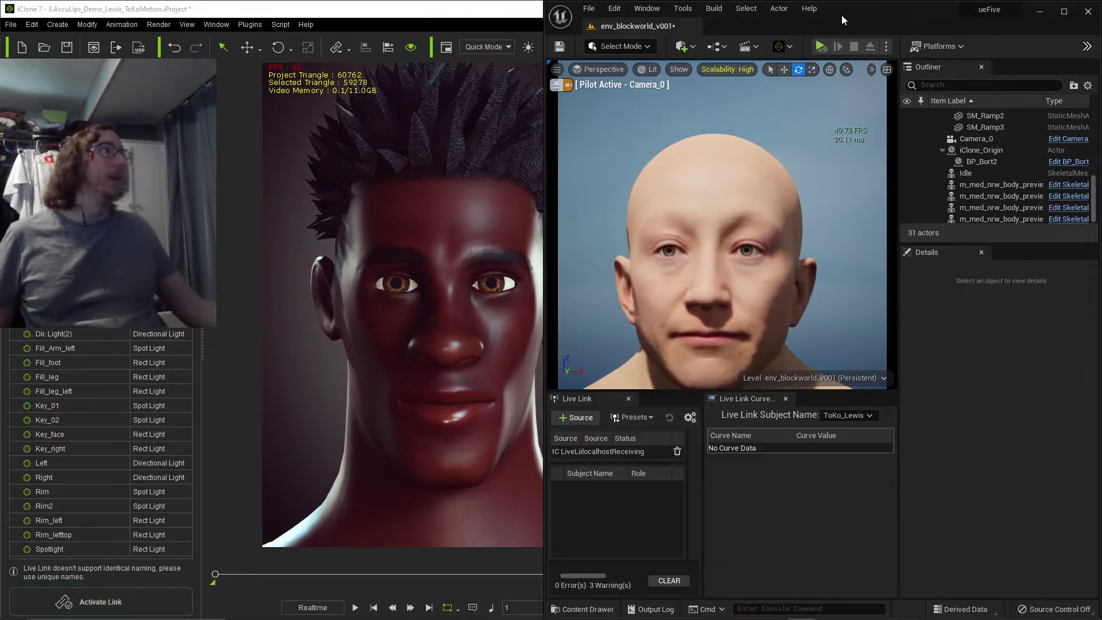
{"action": "left_click", "coordinate": [707, 239]}
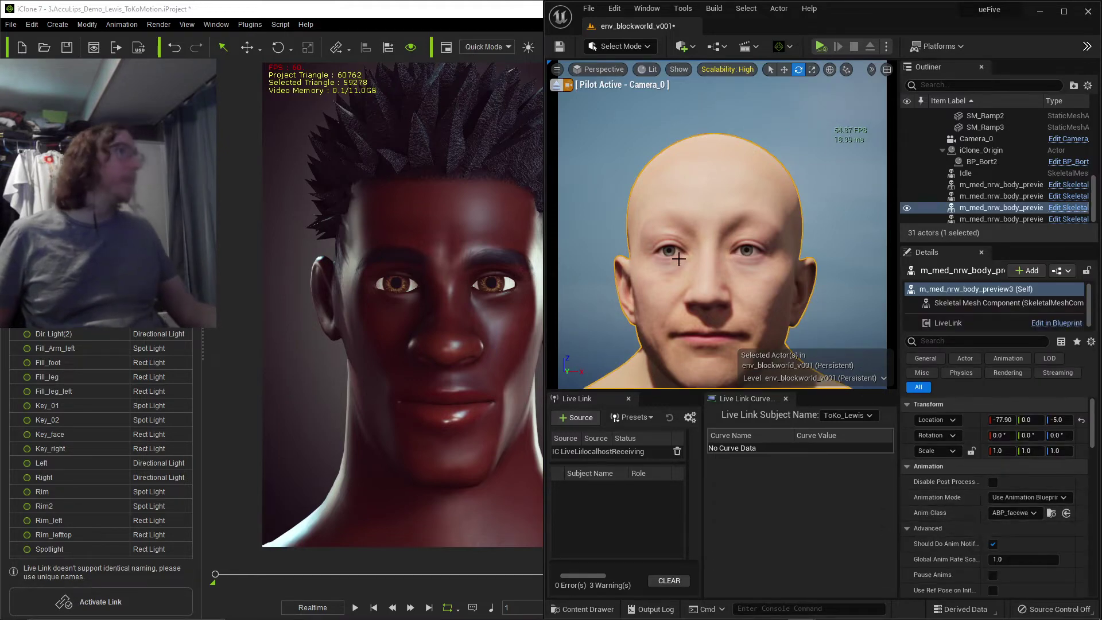
{"action": "right_click_drag", "start_coordinate": [720, 236], "coordinate": [692, 290]}
{"action": "key", "text": "a"}
{"action": "key", "text": "d"}
{"action": "key", "text": "s"}
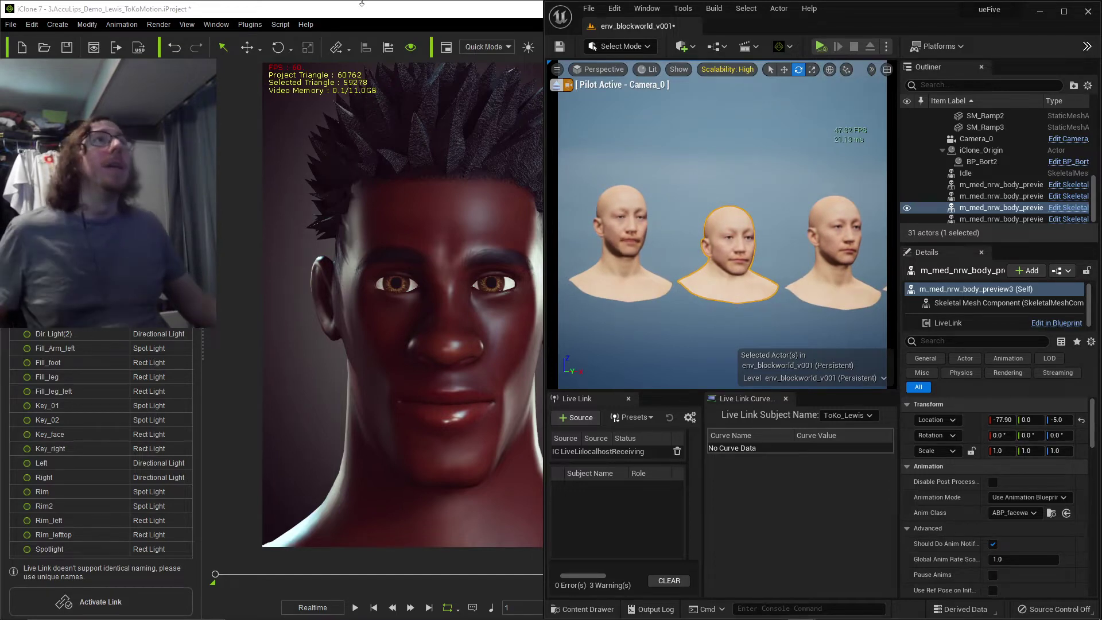
Step: Maximise iClone, show the Timeline, and enlarge the Timeline and Render panels
{"action": "left_click_drag", "start_coordinate": [344, 10], "coordinate": [388, 32]}
{"action": "double_click", "coordinate": [520, 11]}
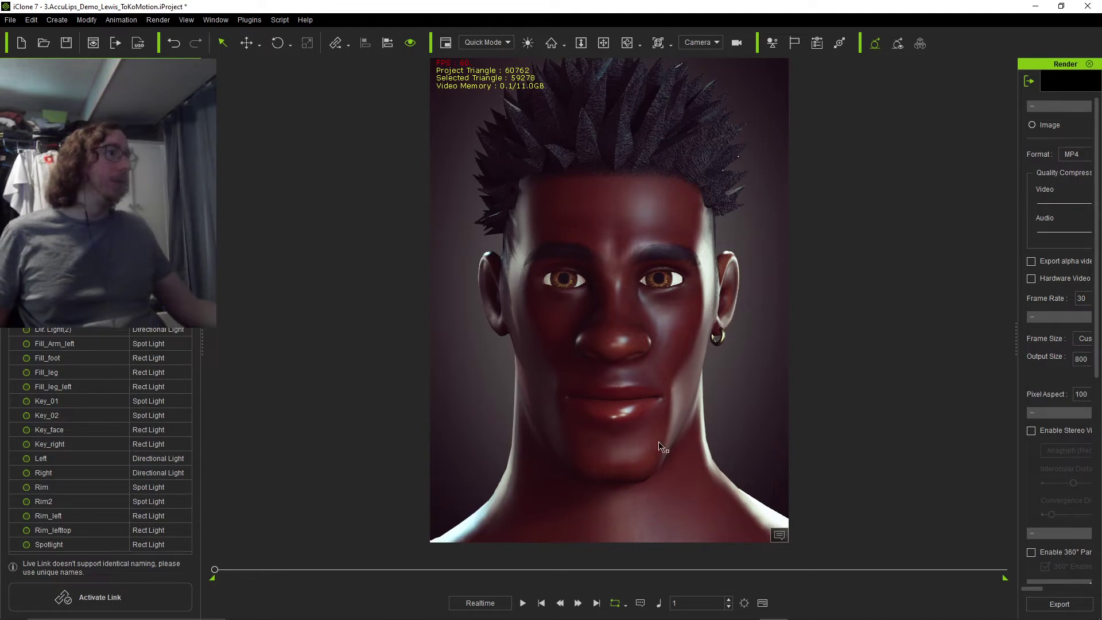
{"action": "left_click", "coordinate": [762, 602]}
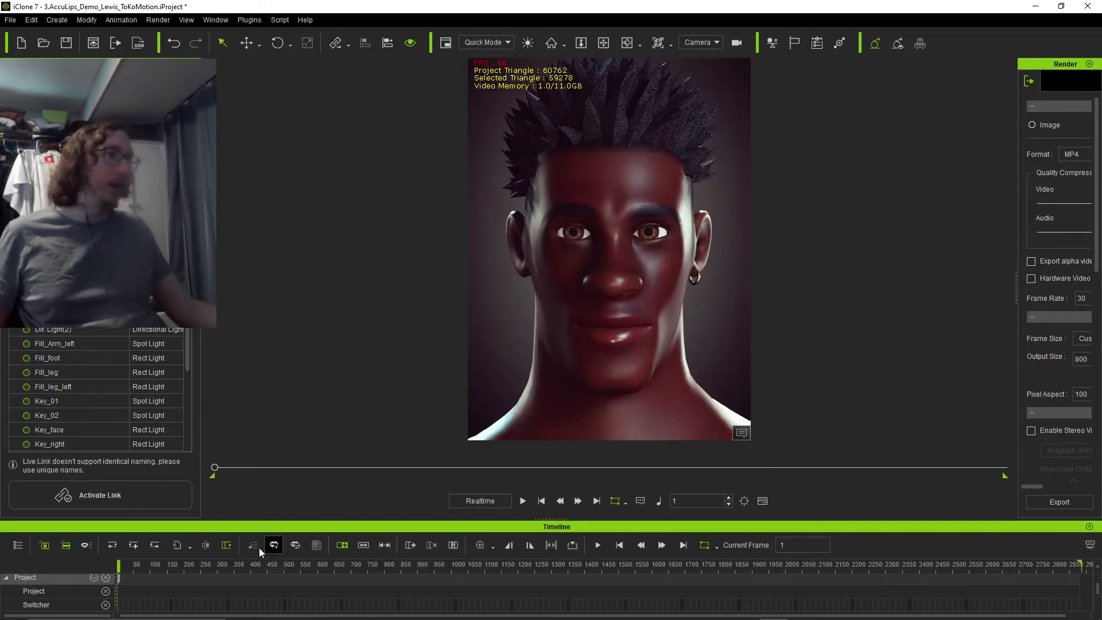
{"action": "left_click_drag", "start_coordinate": [276, 522], "coordinate": [281, 408]}
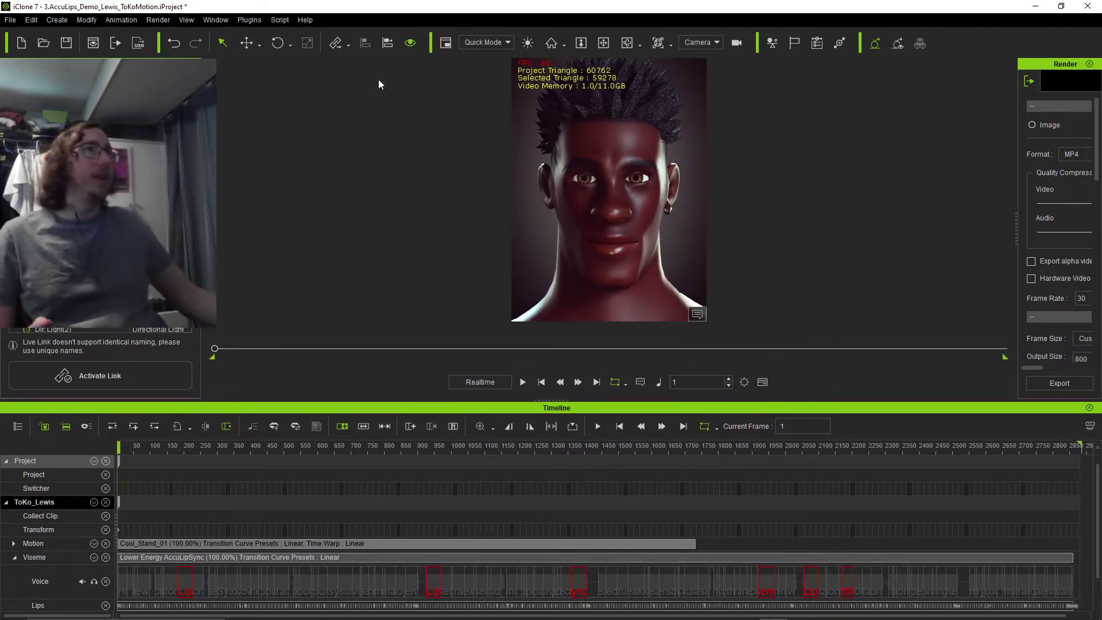
{"action": "left_click_drag", "start_coordinate": [1014, 240], "coordinate": [911, 241]}
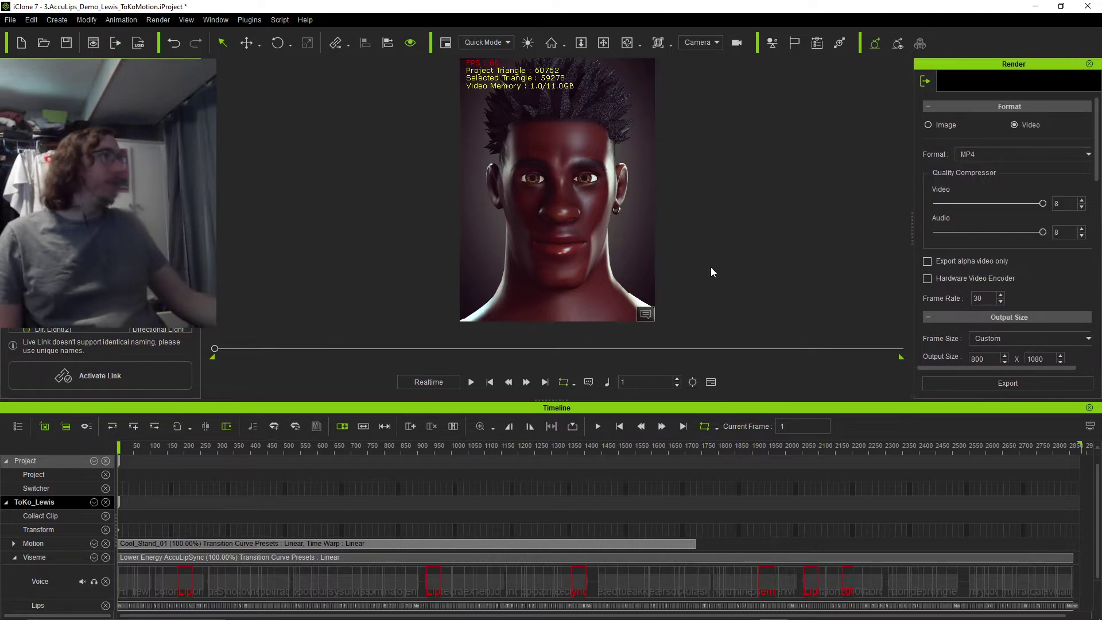
{"action": "left_click_drag", "start_coordinate": [202, 367], "coordinate": [211, 368]}
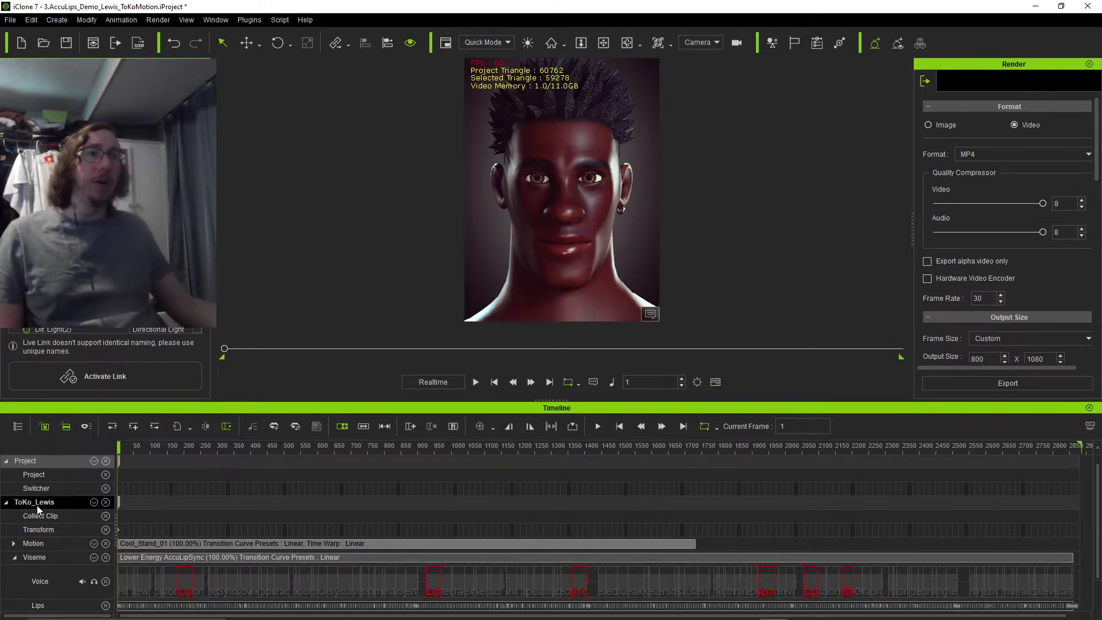
Step: Check the timeline's list of available tracks and scrub through the existing animation, returning to frame 1
{"action": "left_click", "coordinate": [17, 426]}
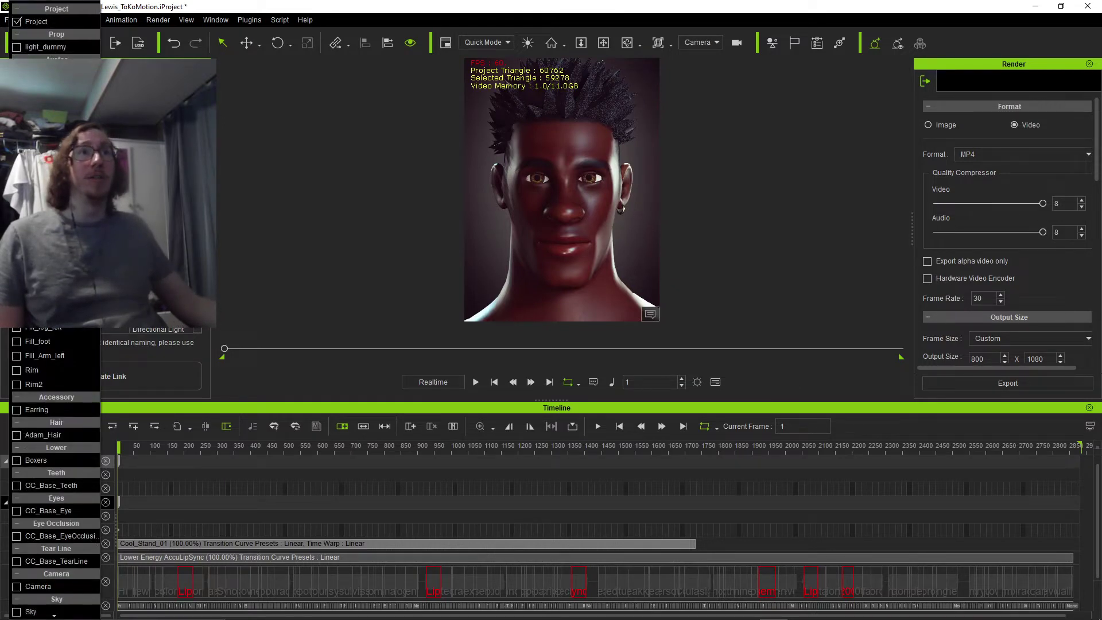
{"action": "left_click", "coordinate": [278, 489]}
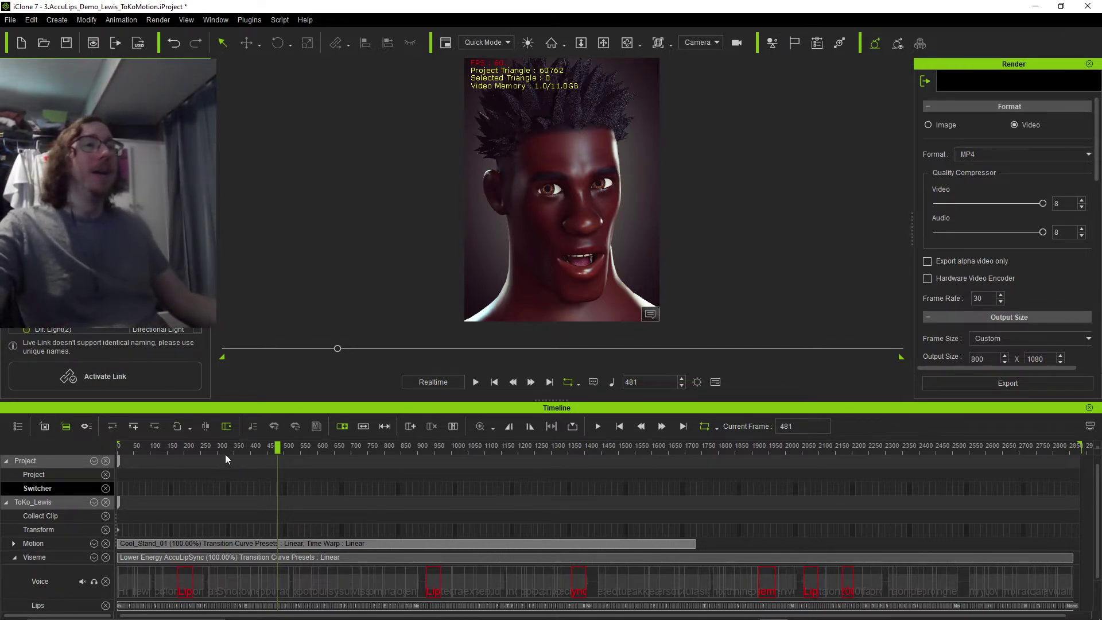
{"action": "left_click_drag", "start_coordinate": [251, 445], "coordinate": [270, 456]}
{"action": "left_click_drag", "start_coordinate": [87, 452], "coordinate": [85, 454]}
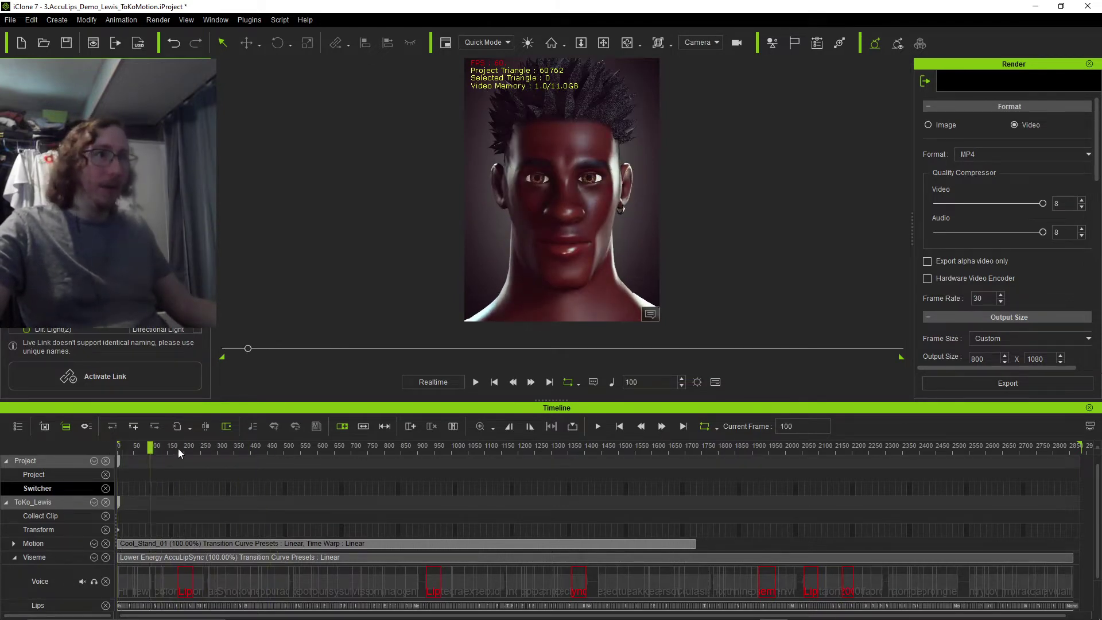
{"action": "left_click_drag", "start_coordinate": [178, 448], "coordinate": [87, 497]}
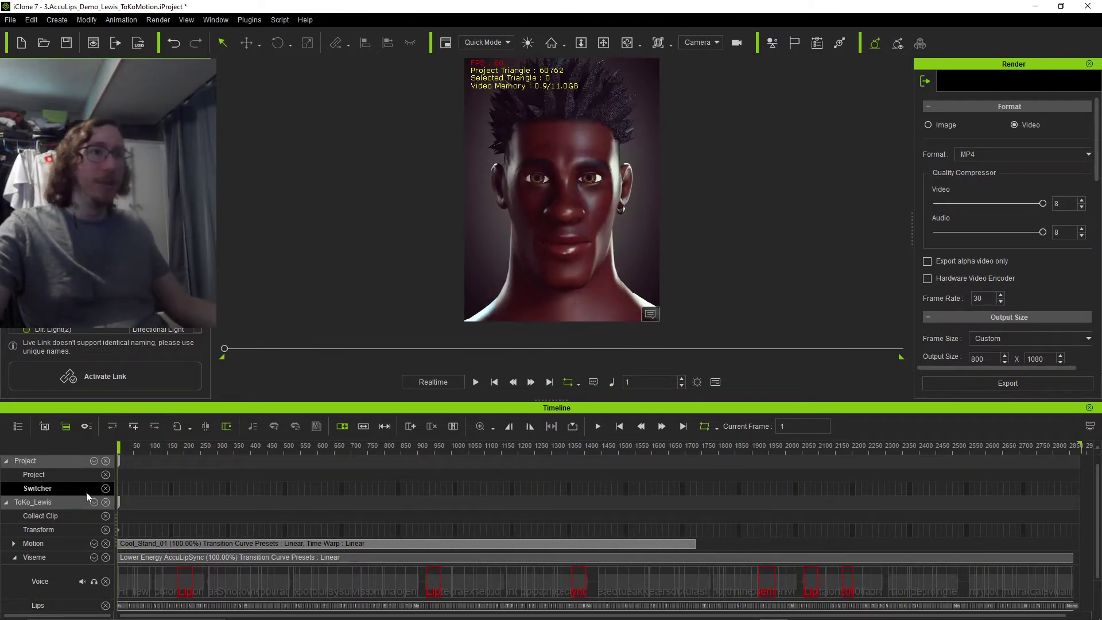
Step: Delete the Lower Energy AccuLipSync clip from ToKo_Lewis's Viseme track
{"action": "left_click", "coordinate": [122, 582]}
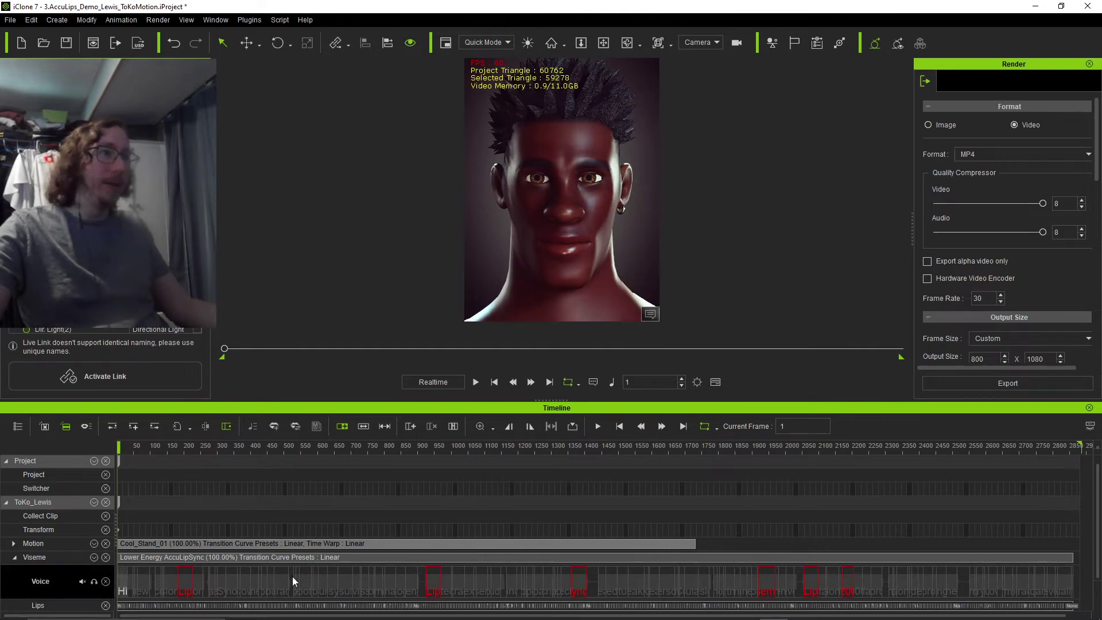
{"action": "left_click", "coordinate": [235, 558]}
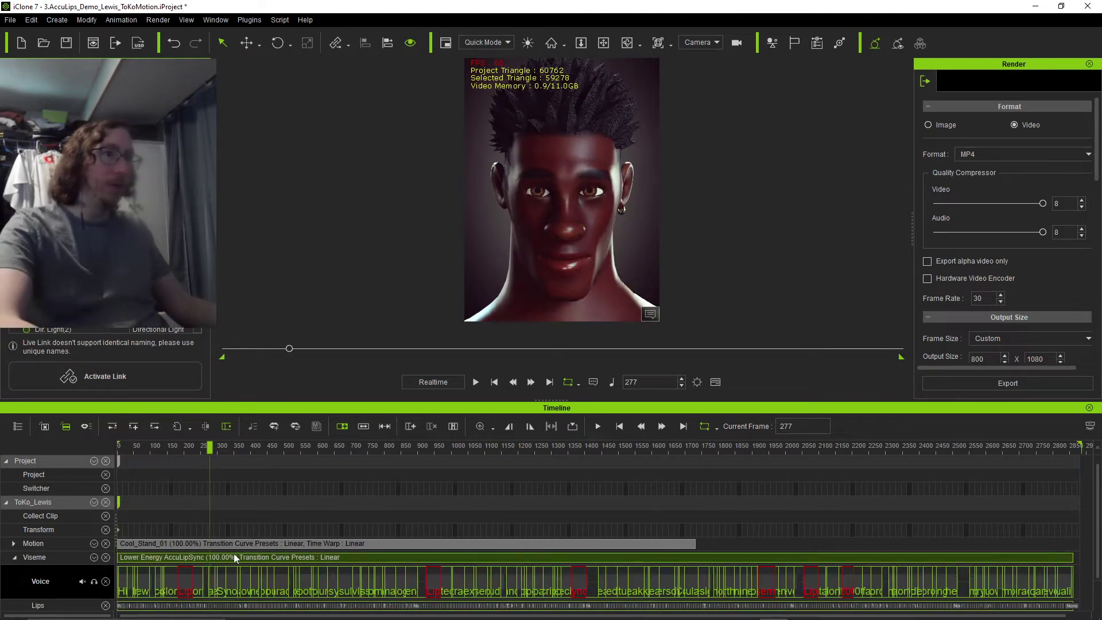
{"action": "key", "text": "Delete"}
{"action": "left_click_drag", "start_coordinate": [208, 444], "coordinate": [55, 446]}
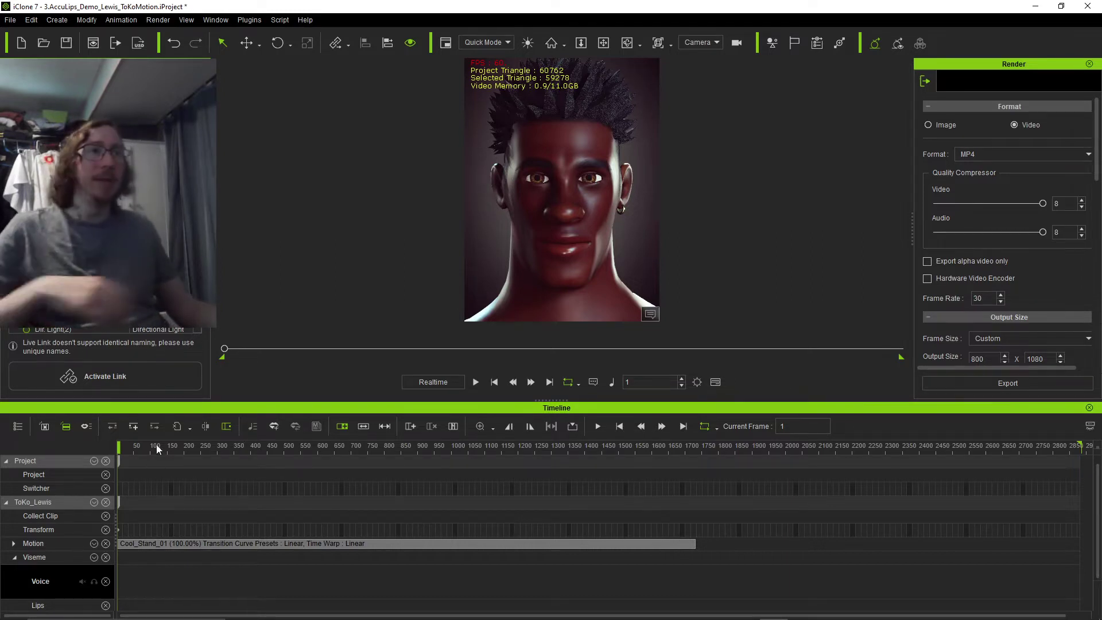
{"action": "right_click", "coordinate": [267, 569]}
{"action": "left_click", "coordinate": [154, 562]}
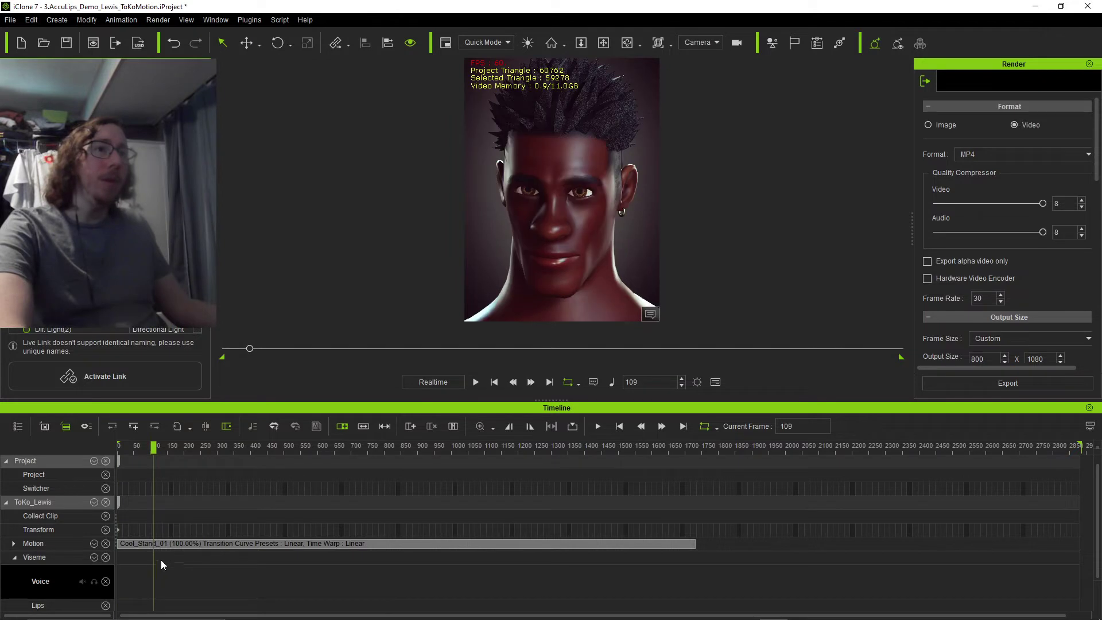
Step: Try removing the Cool_Stand_01 motion clip, scrub to check the pose, and undo the deletion
{"action": "left_click", "coordinate": [195, 542]}
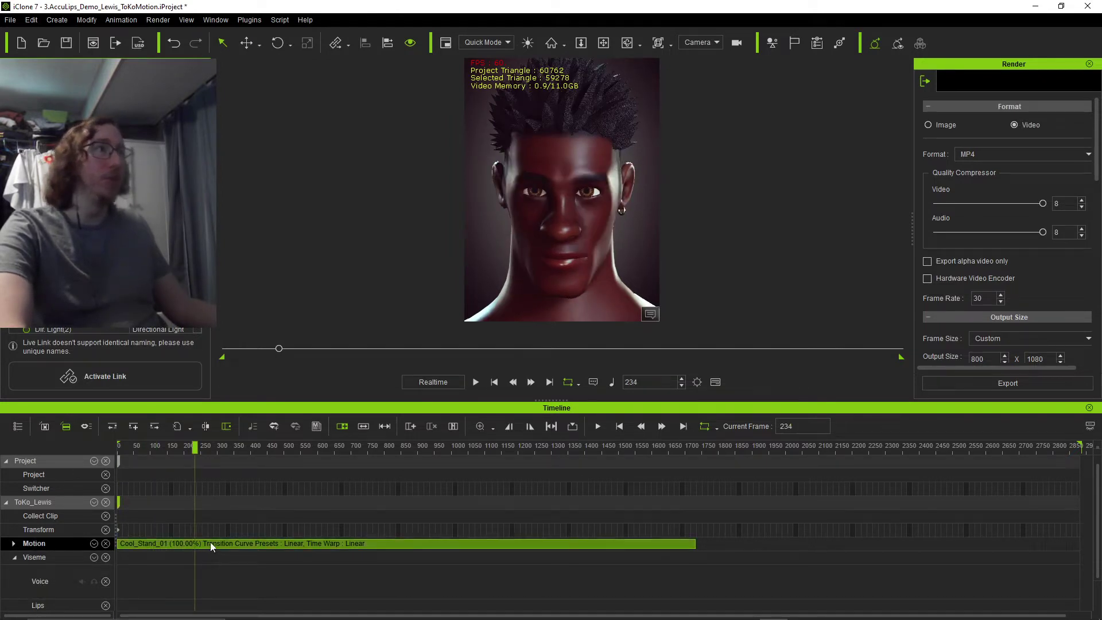
{"action": "key", "text": "Delete"}
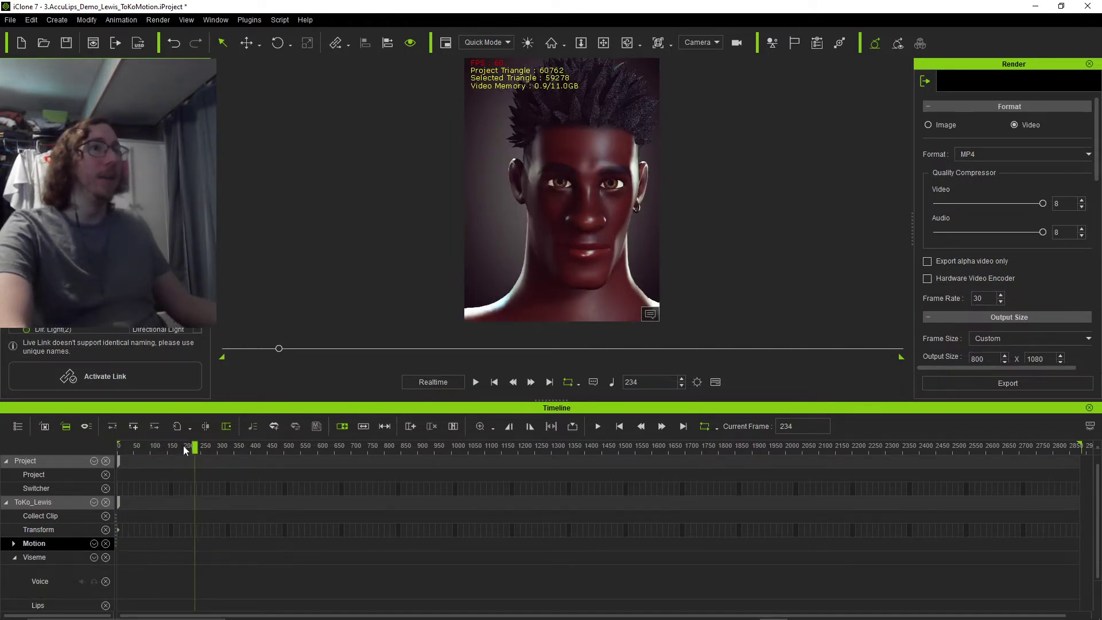
{"action": "left_click_drag", "start_coordinate": [183, 446], "coordinate": [231, 447]}
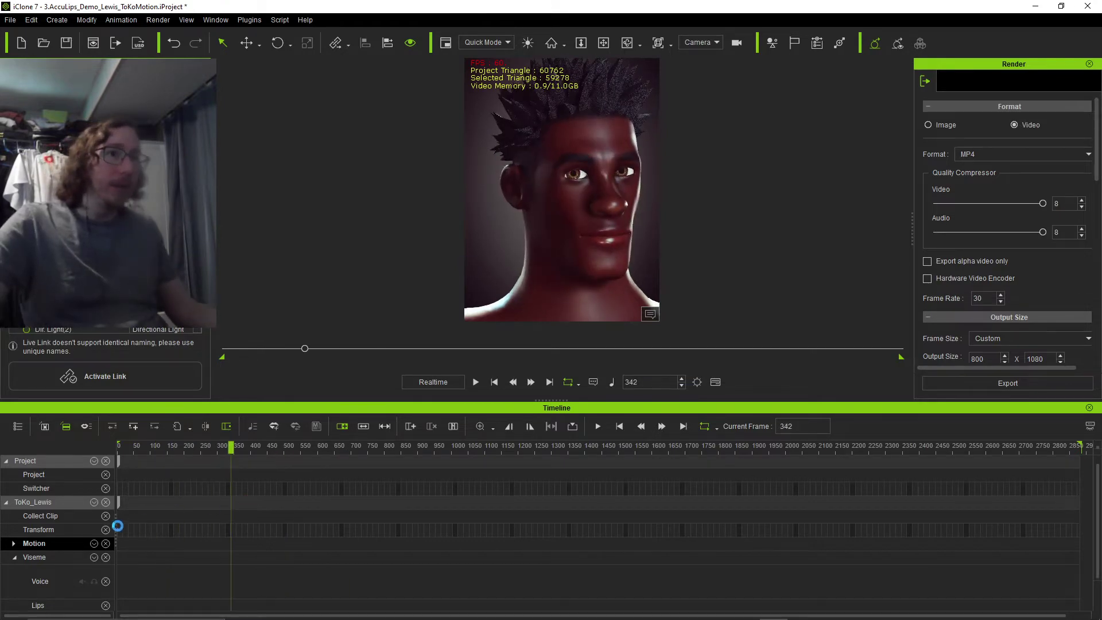
{"action": "key", "text": "ctrl+z"}
Step: Expand ToKo_Lewis's Expression track and delete its PuppetClip
{"action": "left_click", "coordinate": [203, 602]}
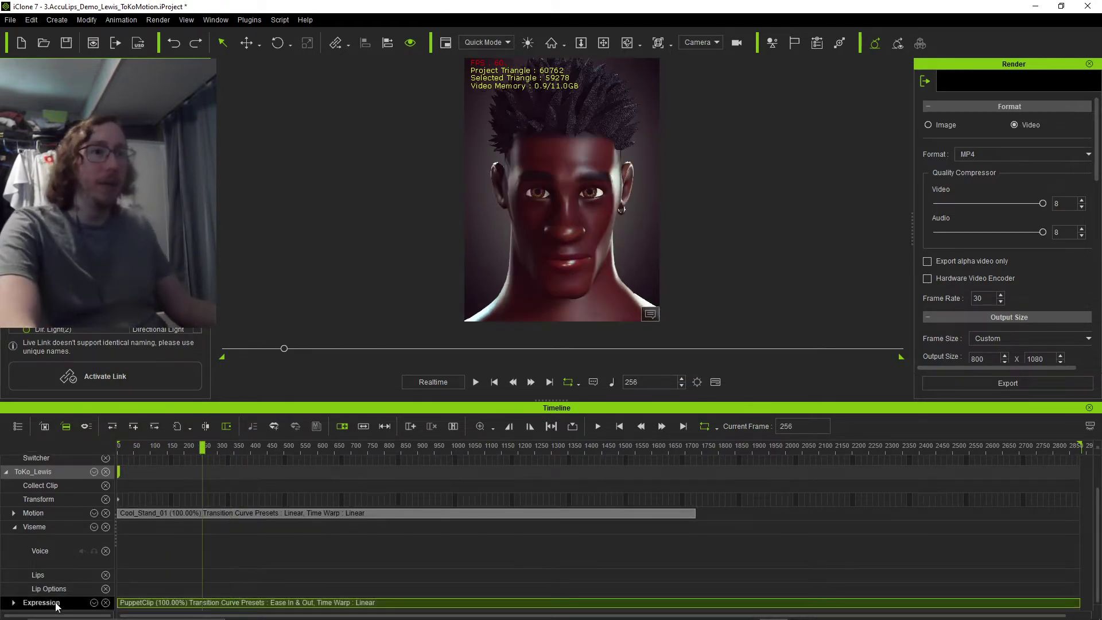
{"action": "left_click", "coordinate": [14, 603]}
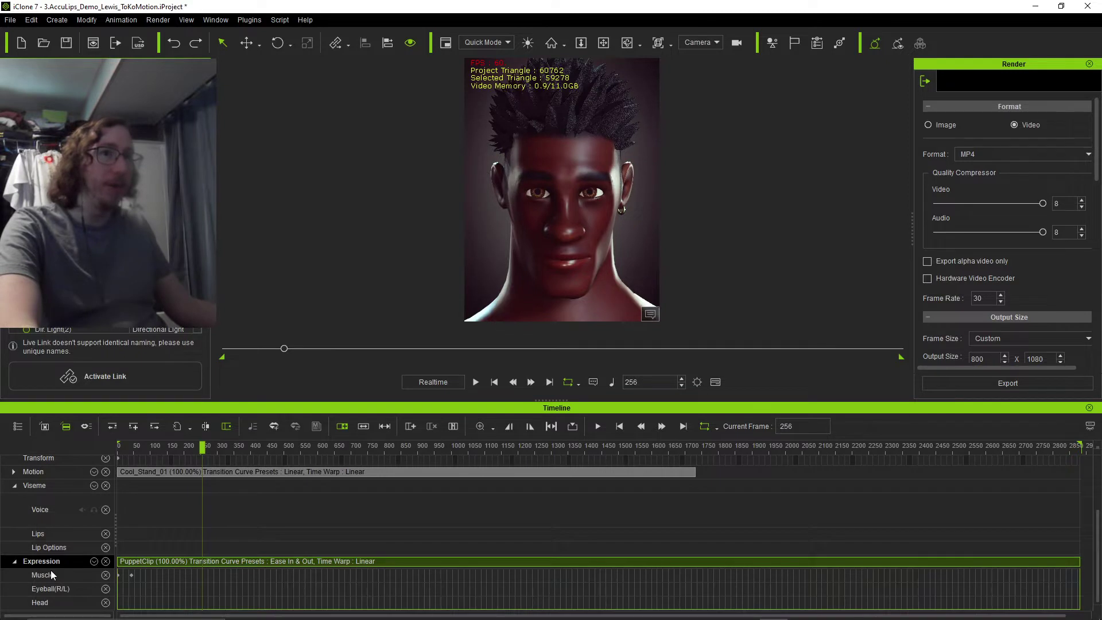
{"action": "left_click_drag", "start_coordinate": [198, 447], "coordinate": [168, 447]}
{"action": "key", "text": "Delete"}
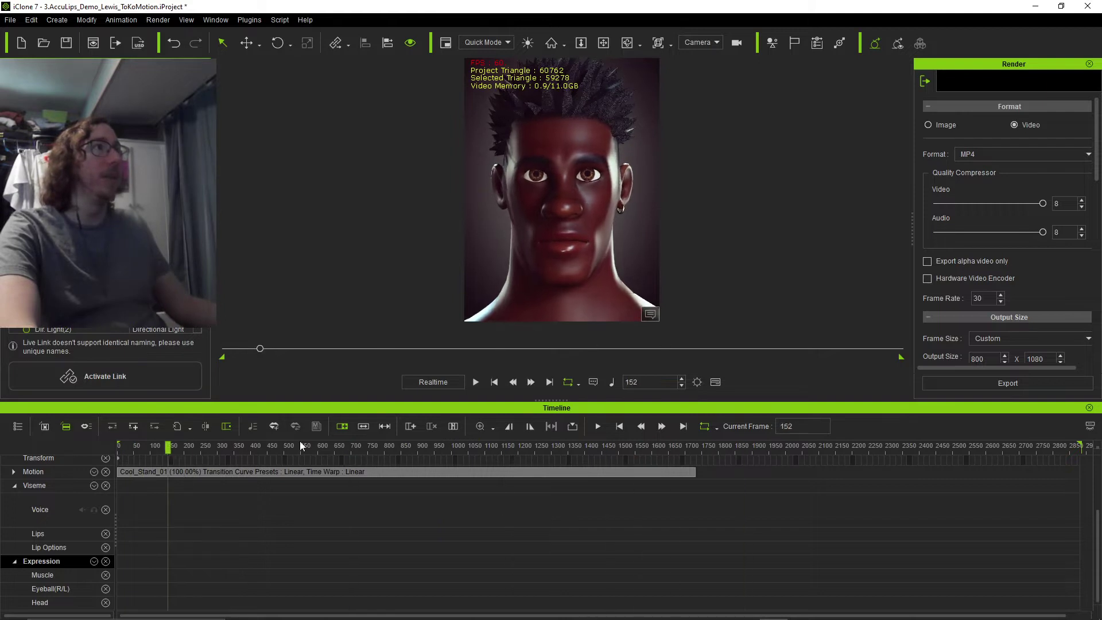
Step: Return to frame 1 and delete the Cool_Stand_01 clip from the Motion track
{"action": "left_click_drag", "start_coordinate": [302, 446], "coordinate": [119, 448]}
{"action": "scroll", "coordinate": [211, 528], "scroll_direction": "up", "scroll_amount": 3}
{"action": "left_click", "coordinate": [198, 517]}
{"action": "key", "text": "Delete"}
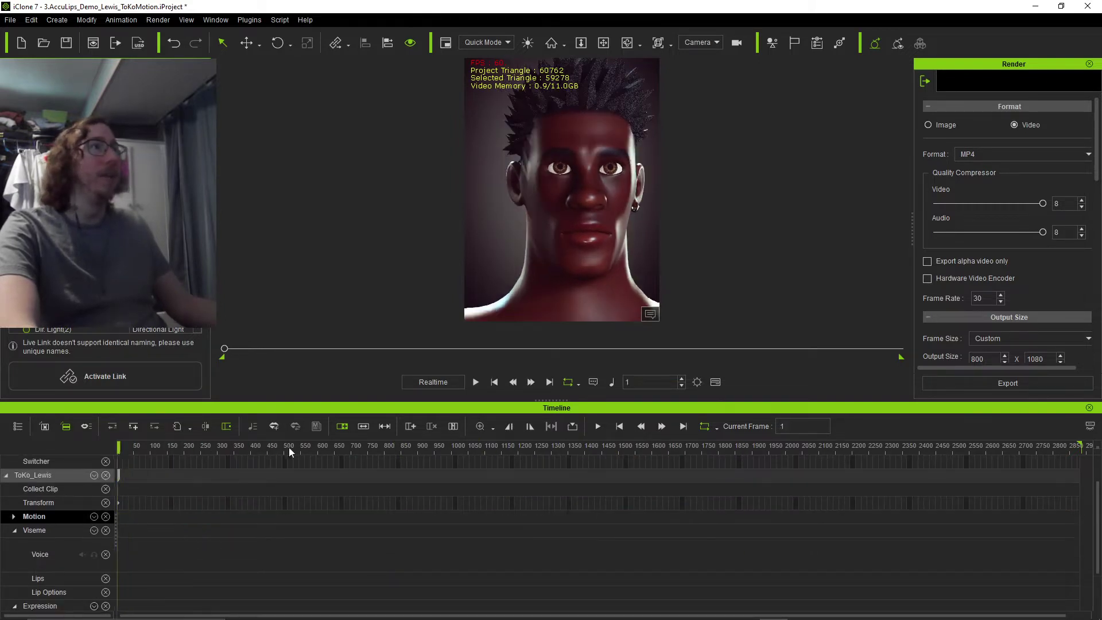
Step: Play and scrub the timeline to check for leftover animation on the character, ending at frame 1
{"action": "key", "text": "space"}
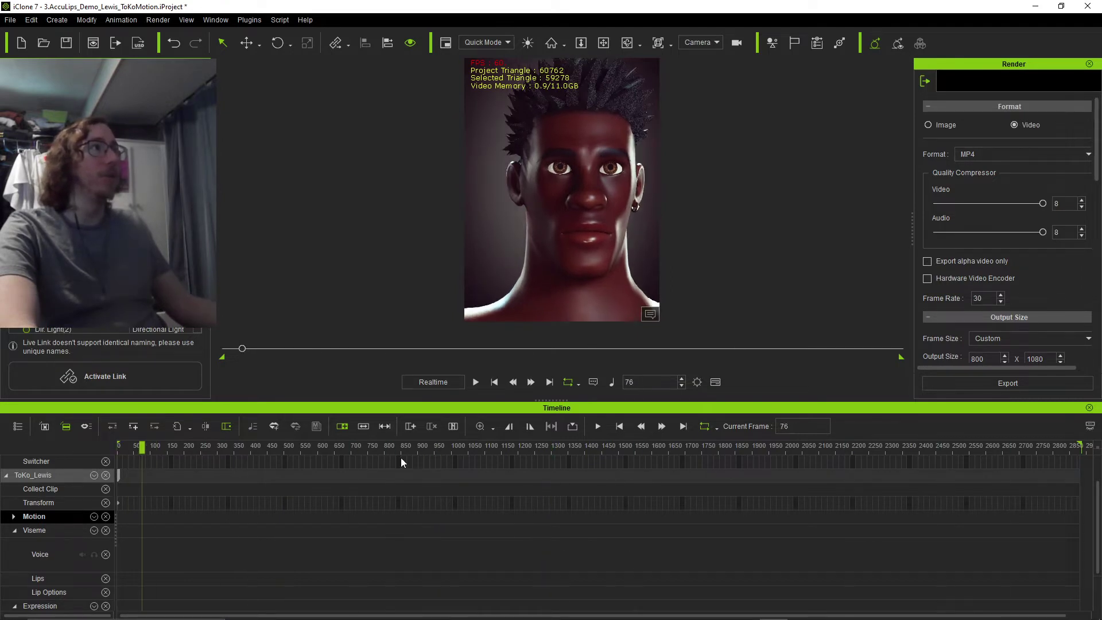
{"action": "left_click_drag", "start_coordinate": [401, 457], "coordinate": [480, 535]}
{"action": "scroll", "coordinate": [480, 535], "scroll_direction": "down", "scroll_amount": 1}
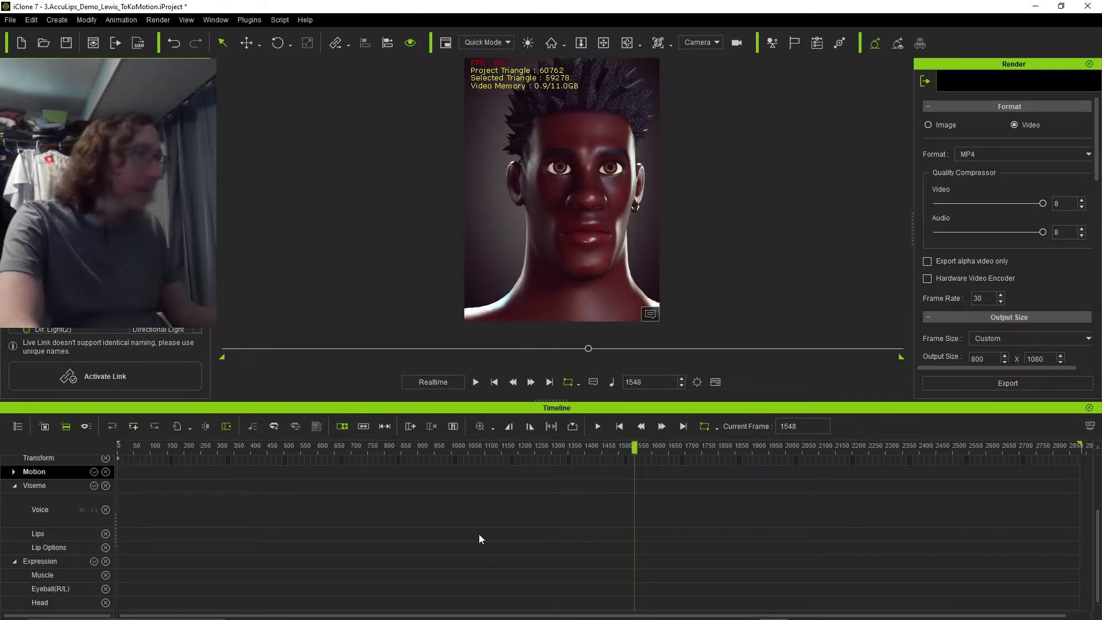
{"action": "scroll", "coordinate": [479, 534], "scroll_direction": "up", "scroll_amount": 2}
{"action": "left_click_drag", "start_coordinate": [359, 449], "coordinate": [170, 452]}
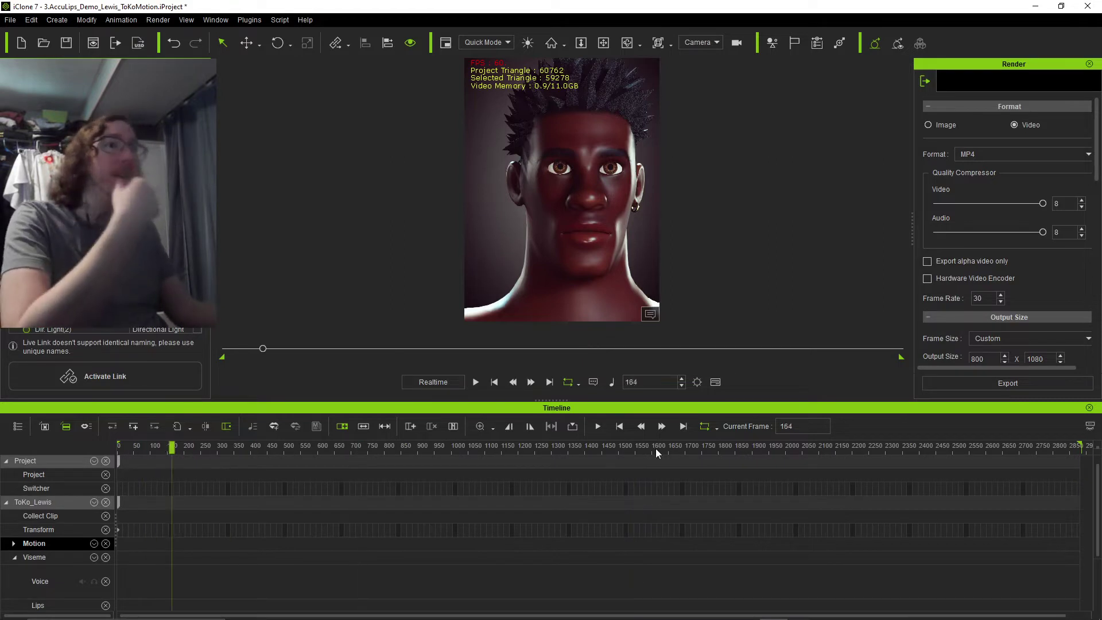
{"action": "left_click_drag", "start_coordinate": [655, 453], "coordinate": [63, 500]}
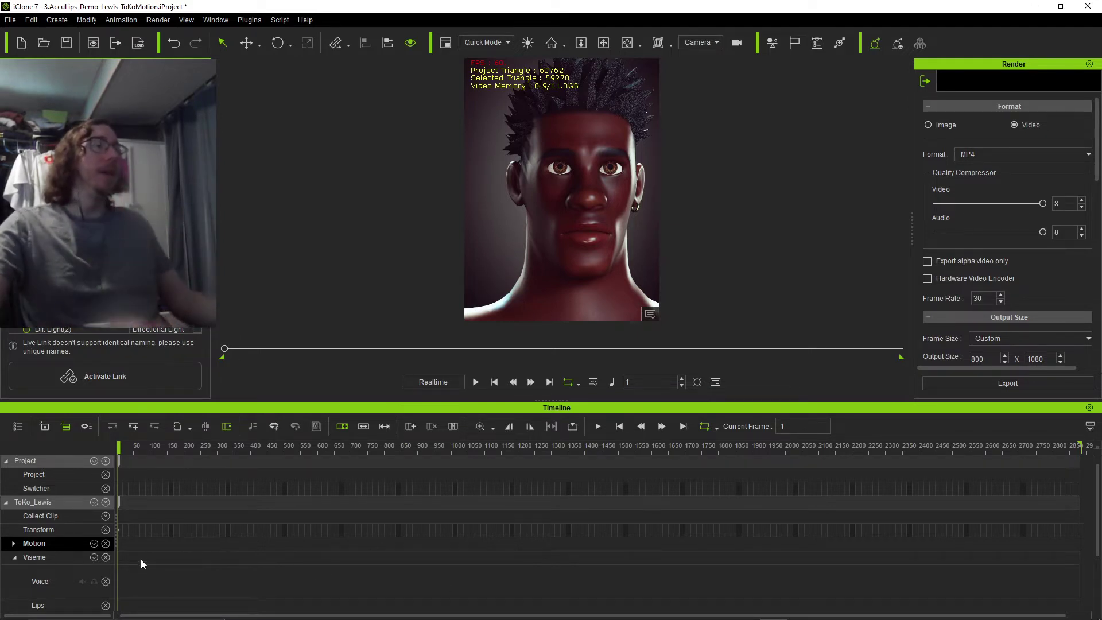
Step: Open AccuLips to create a new lip-sync script for ToKo_Lewis
{"action": "right_click_drag", "start_coordinate": [564, 190], "coordinate": [568, 235]}
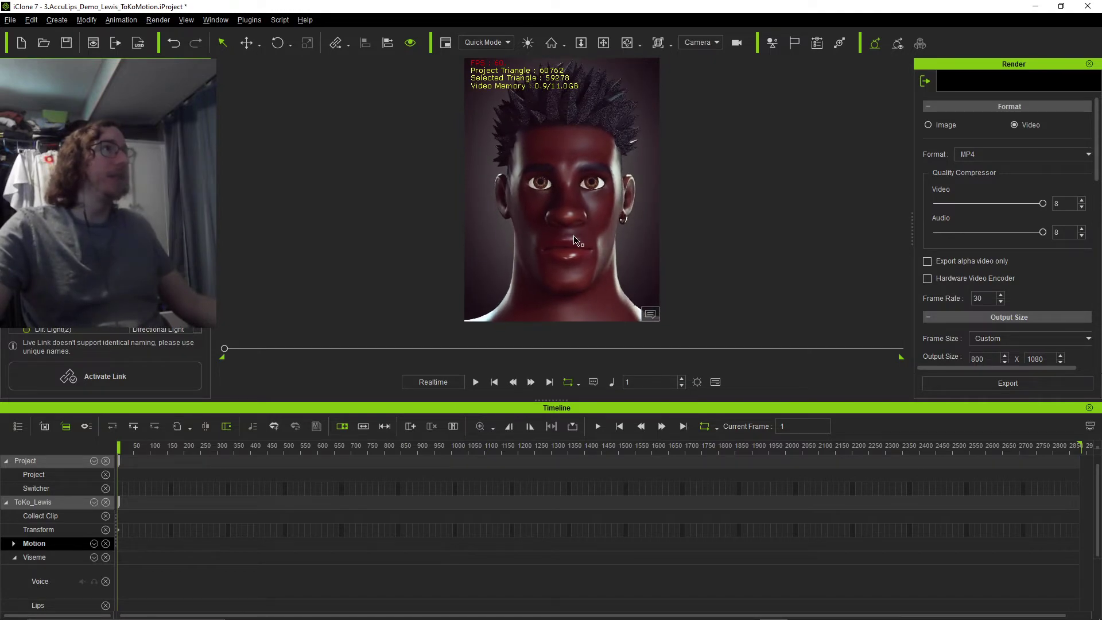
{"action": "middle_click_drag", "start_coordinate": [574, 240], "coordinate": [575, 262]}
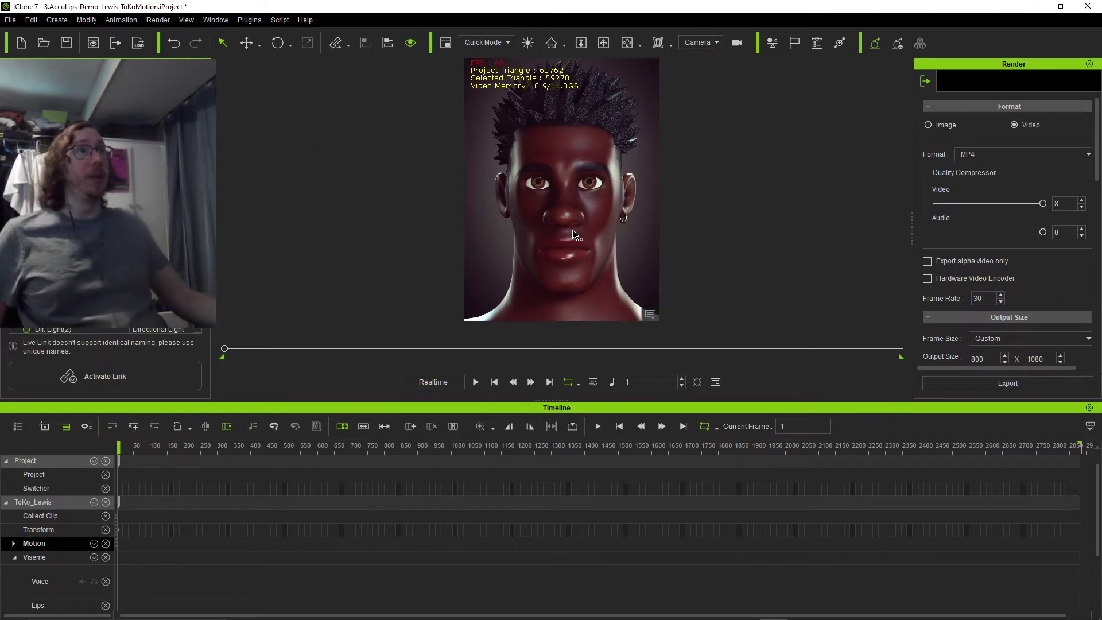
{"action": "left_click", "coordinate": [116, 21]}
{"action": "mouse_move", "coordinate": [170, 42]}
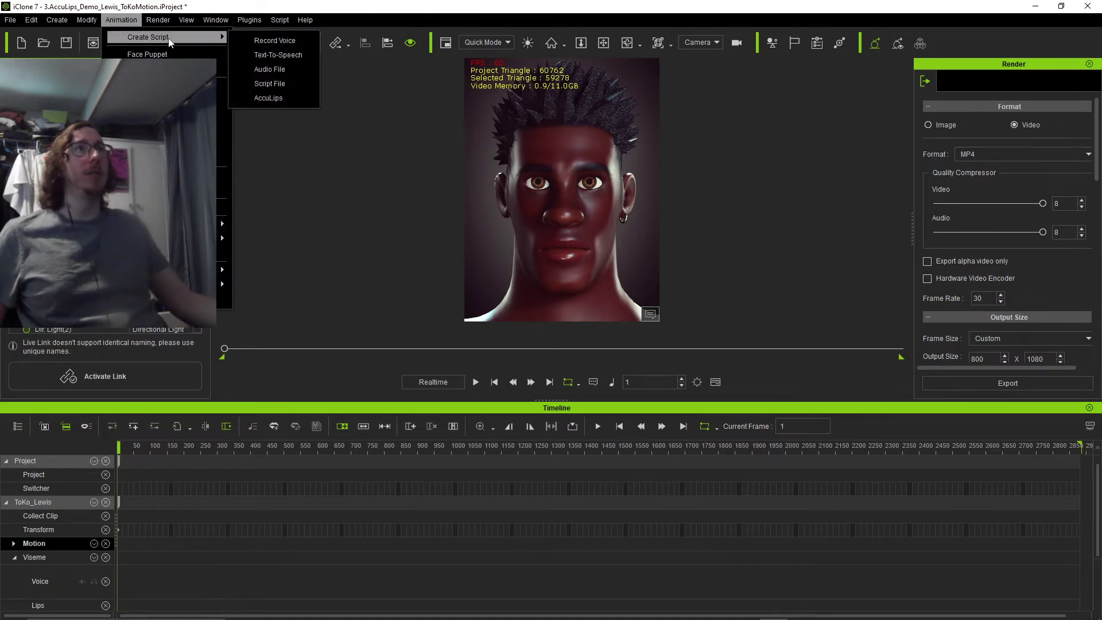
{"action": "left_click", "coordinate": [267, 98]}
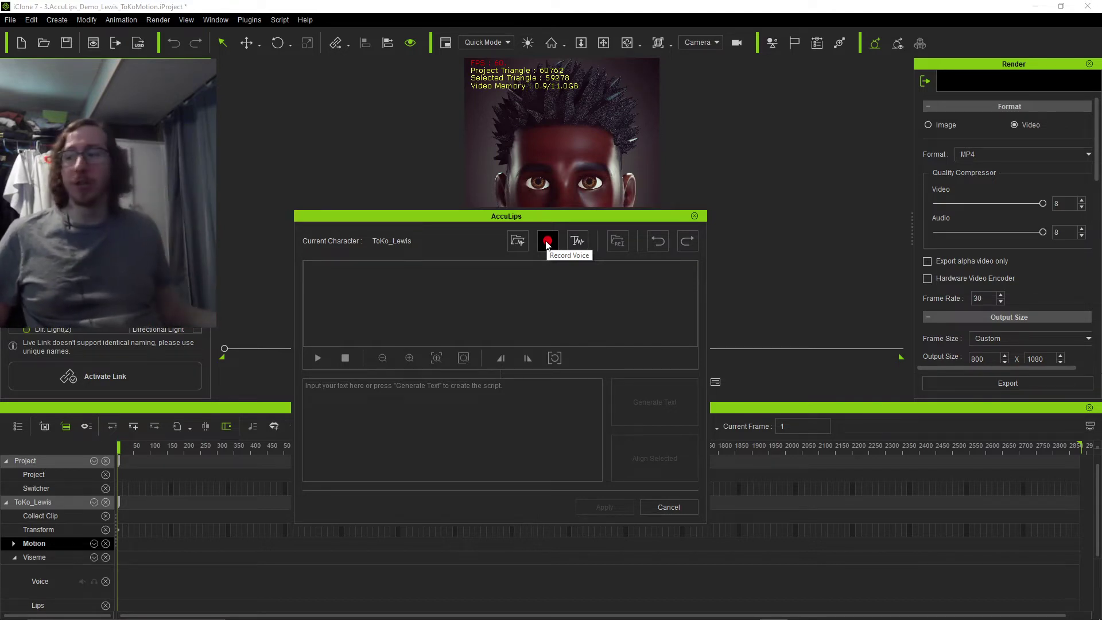
Step: Record a voice clip of about 5 seconds with the Yeti Stereo Microphone and load it into AccuLips
{"action": "left_click", "coordinate": [547, 243]}
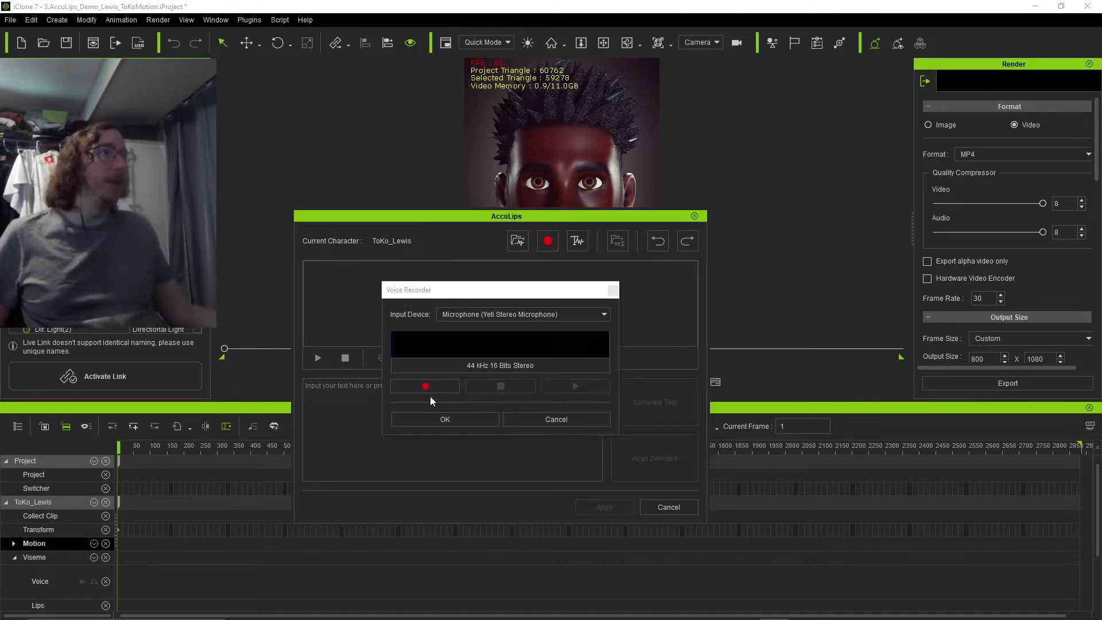
{"action": "left_click", "coordinate": [428, 386]}
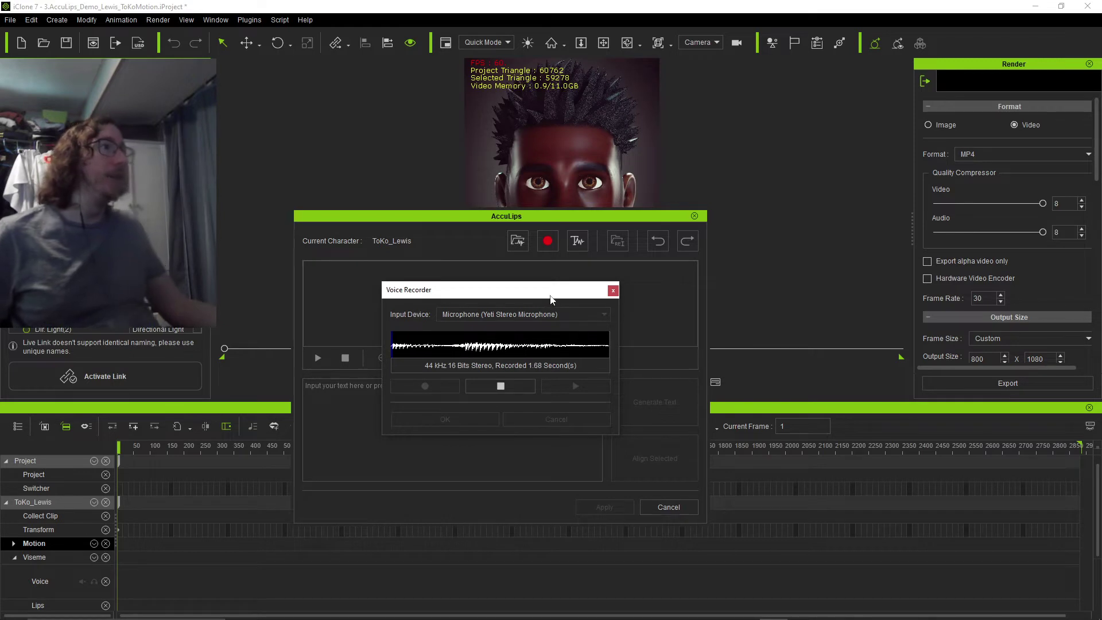
{"action": "left_click", "coordinate": [515, 387]}
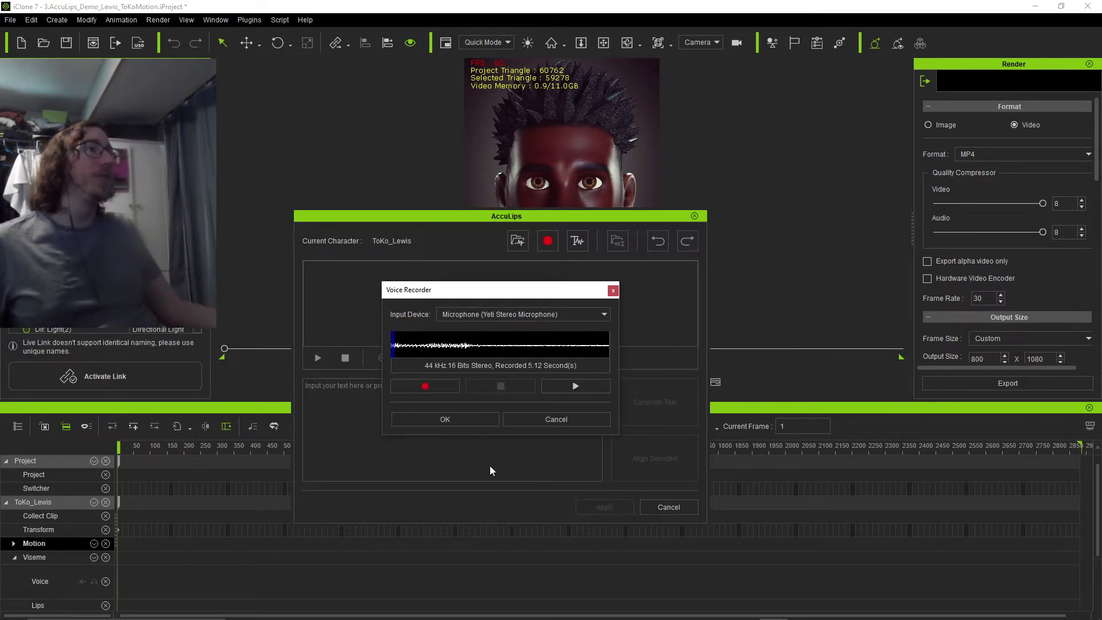
{"action": "left_click", "coordinate": [456, 420]}
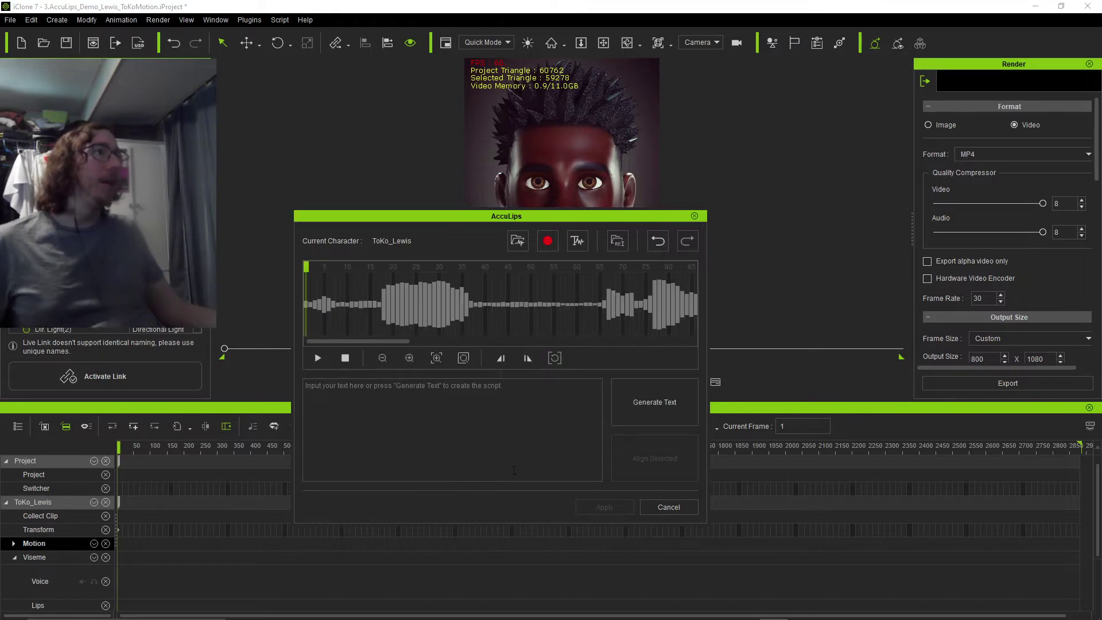
Step: Fit the whole waveform in AccuLips, play the recording back, and generate the script text from it
{"action": "left_click", "coordinate": [463, 358]}
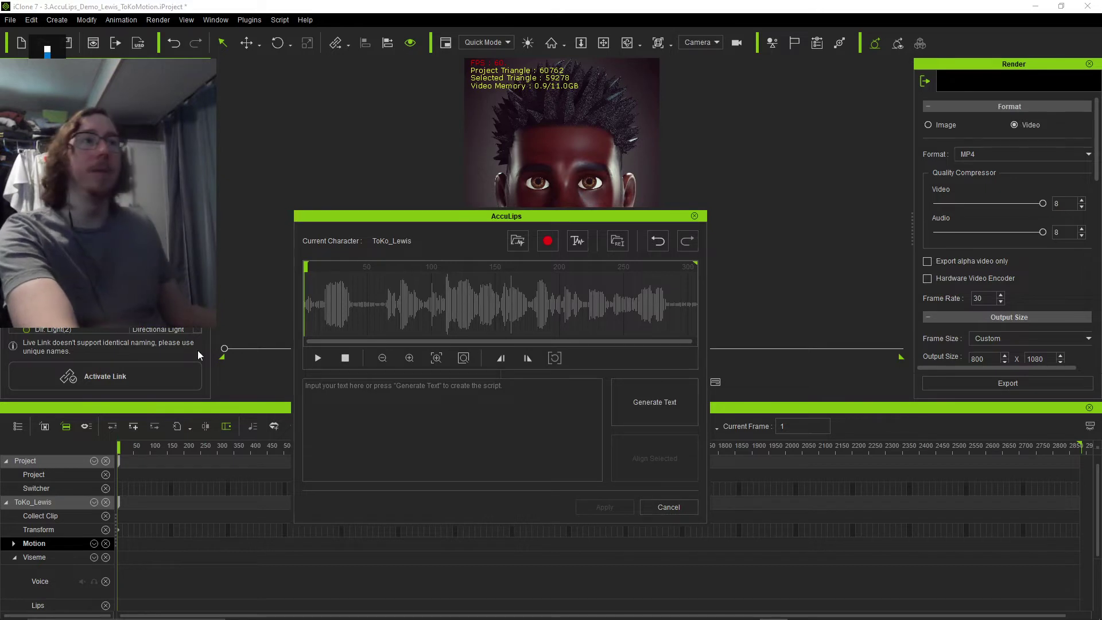
{"action": "left_click", "coordinate": [318, 358]}
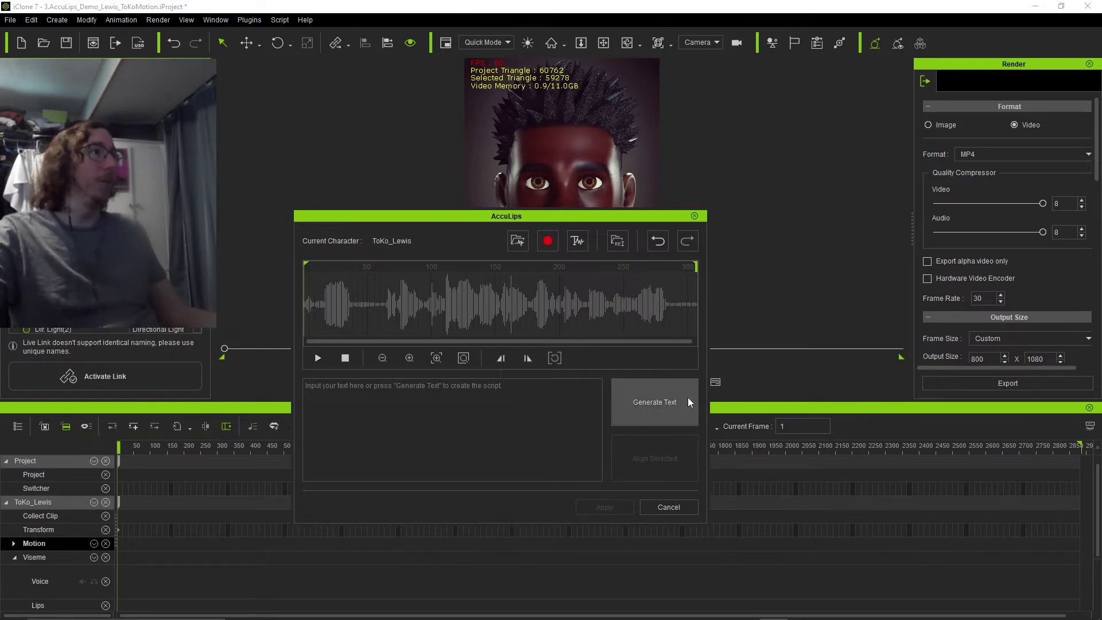
{"action": "left_click", "coordinate": [666, 404]}
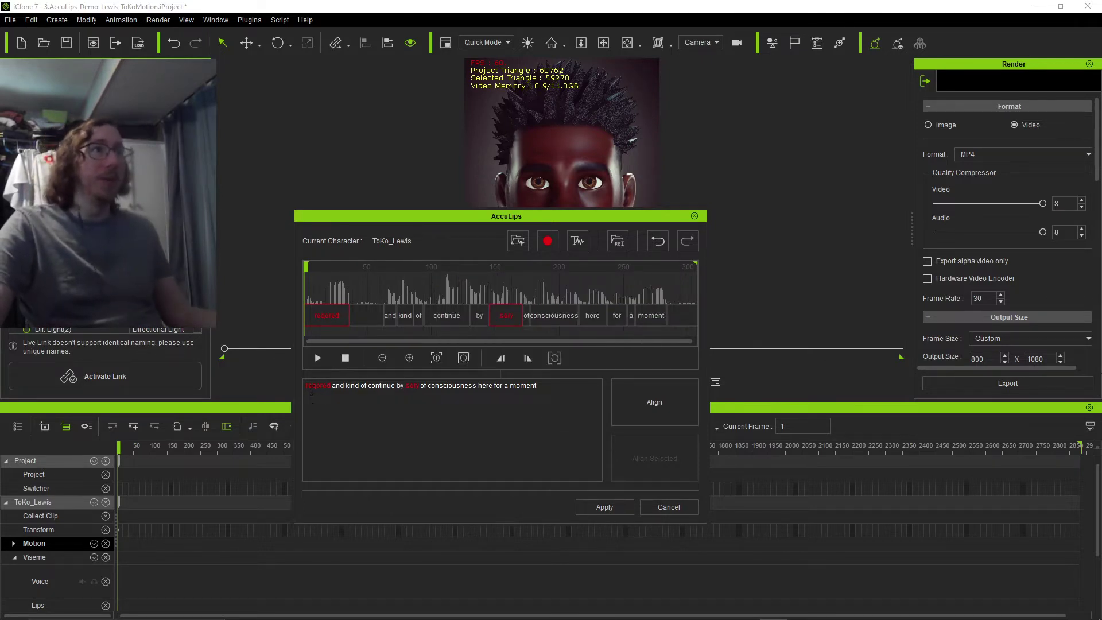
Step: Listen to the start of the recording and replace the first word of the script with "record"
{"action": "left_click_drag", "start_coordinate": [306, 267], "coordinate": [345, 268]}
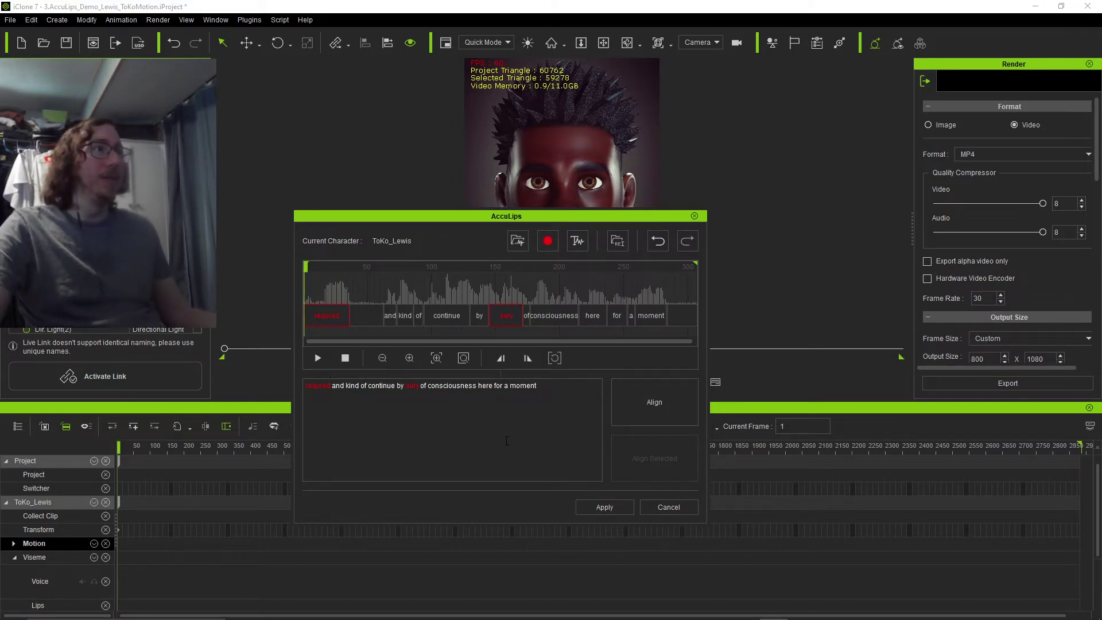
{"action": "key", "text": "space"}
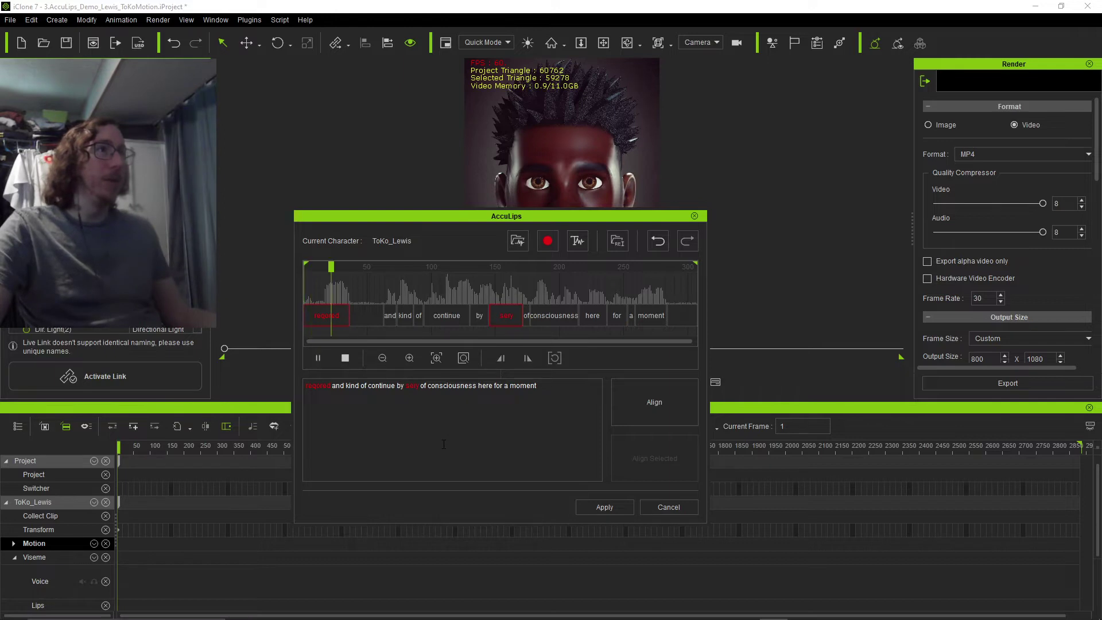
{"action": "key", "text": "space"}
{"action": "left_click_drag", "start_coordinate": [355, 264], "coordinate": [279, 262]}
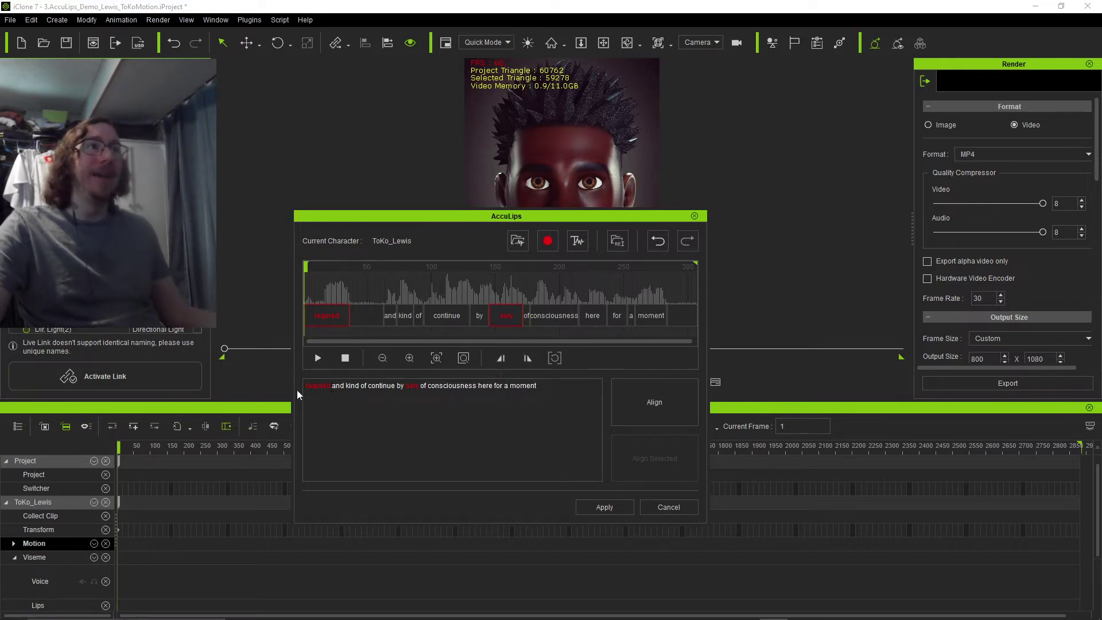
{"action": "left_click_drag", "start_coordinate": [330, 386], "coordinate": [250, 385]}
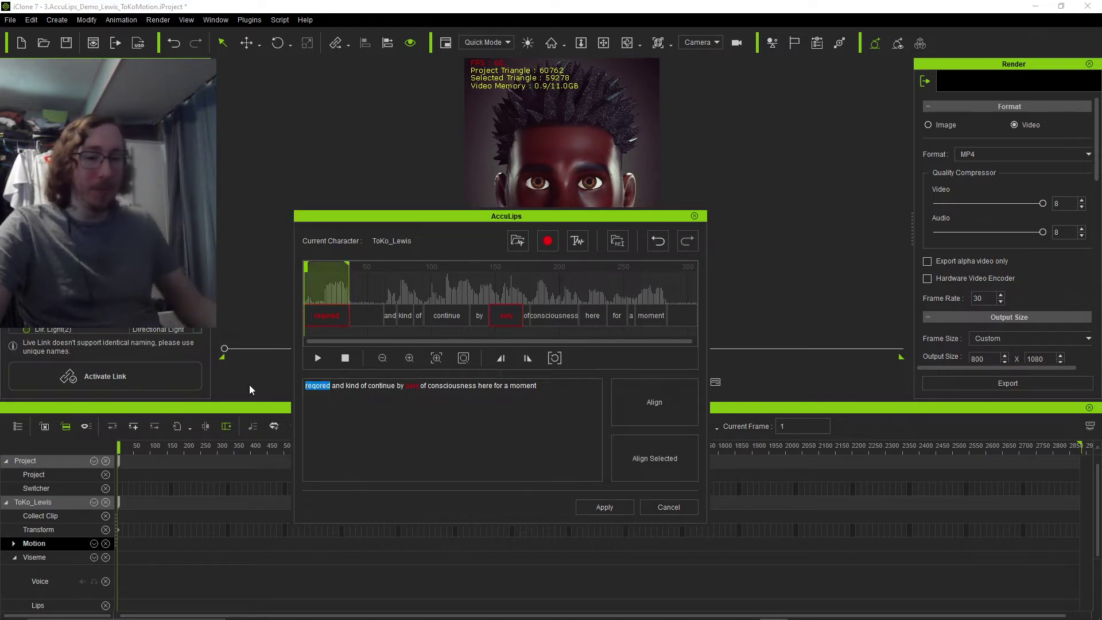
{"action": "type", "text": "record"}
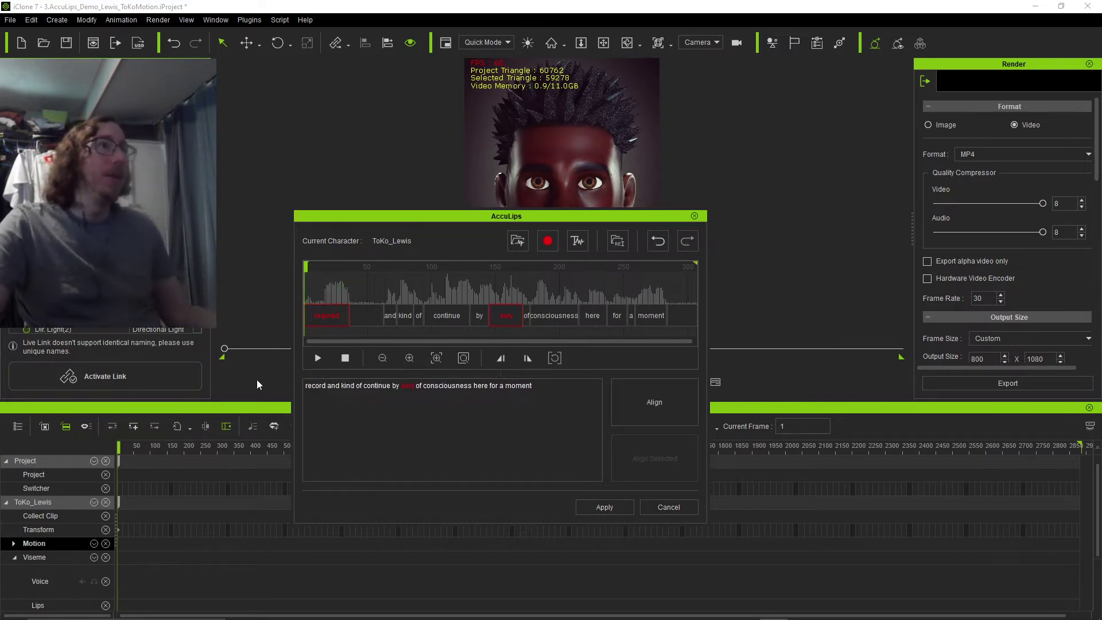
Step: Listen on through the recording and change the word after "continue" to "my" in the script
{"action": "left_click", "coordinate": [317, 358]}
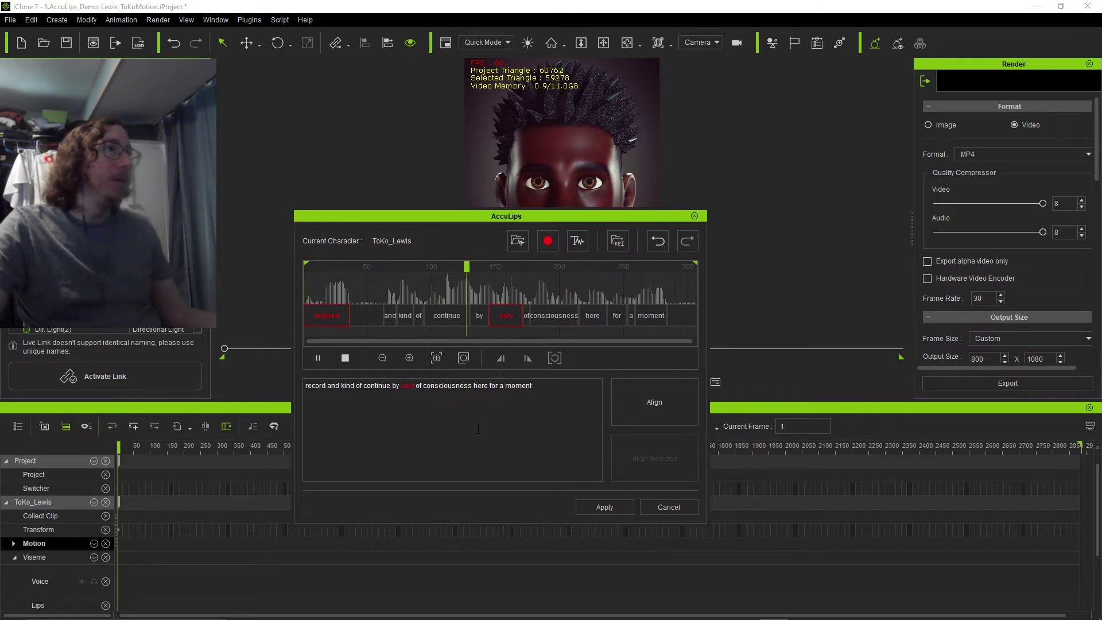
{"action": "key", "text": "space"}
{"action": "left_click_drag", "start_coordinate": [489, 266], "coordinate": [476, 267]}
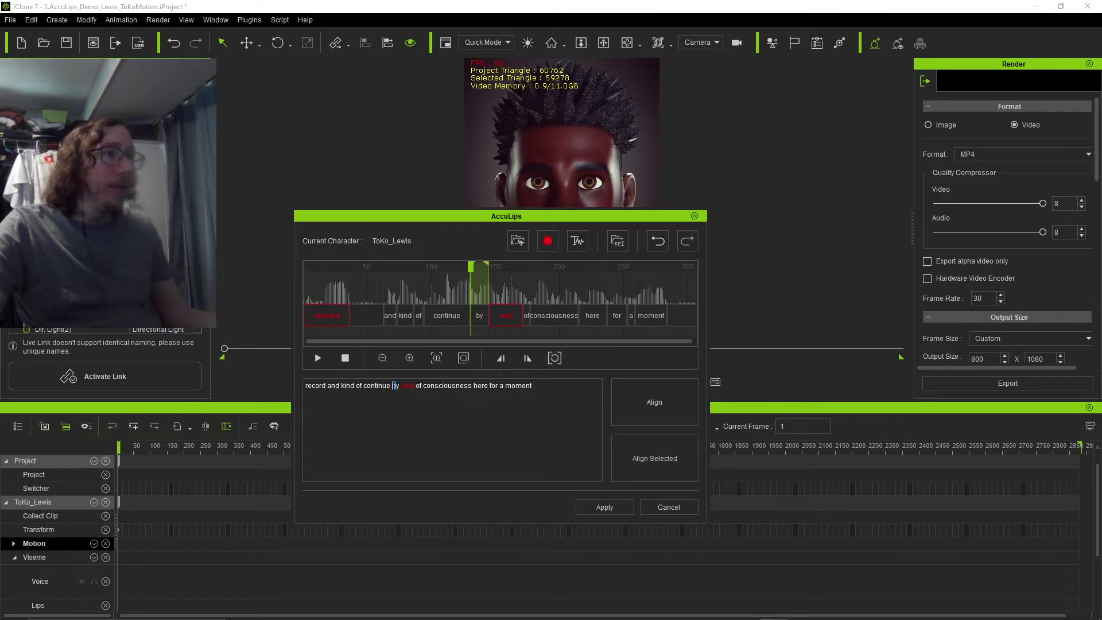
{"action": "key", "text": "BackSpace"}
{"action": "type", "text": "m"}
{"action": "left_click_drag", "start_coordinate": [468, 265], "coordinate": [492, 269]}
{"action": "key", "text": "space"}
{"action": "key", "text": "space"}
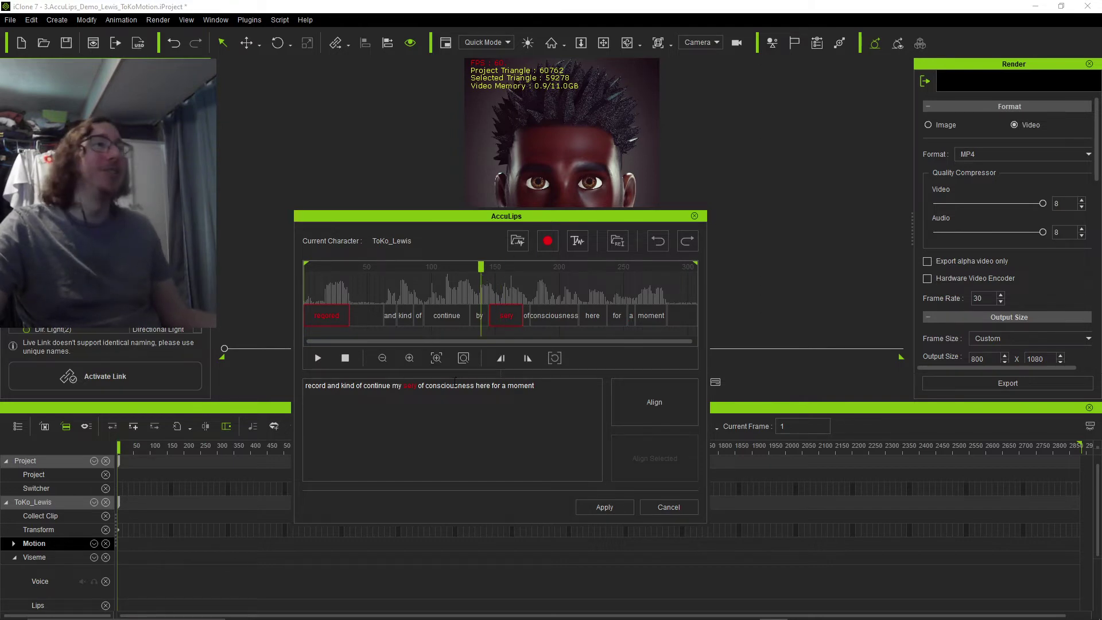
Step: Replace the misrecognized word after "my" with "stream" and play the rest of the recording against the script
{"action": "double_click", "coordinate": [412, 385]}
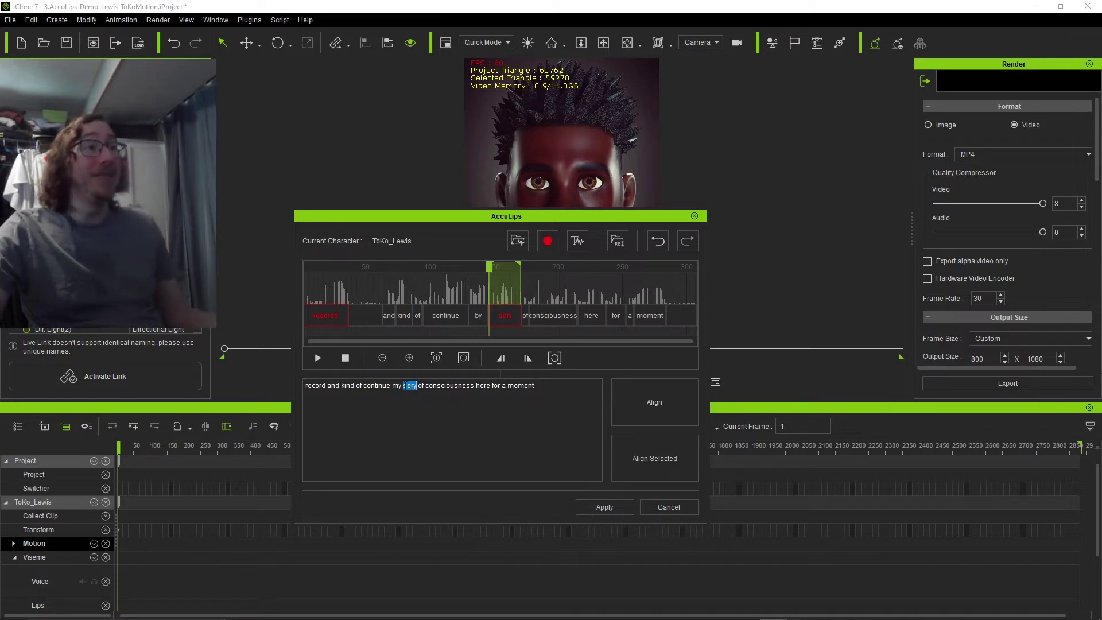
{"action": "type", "text": "stream"}
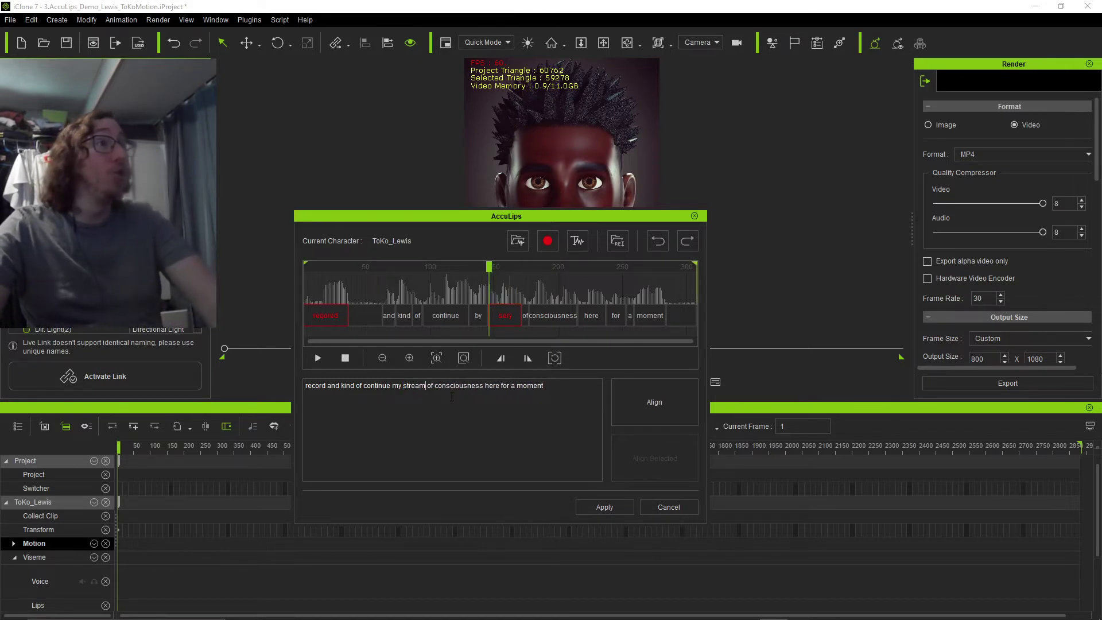
{"action": "left_click_drag", "start_coordinate": [467, 268], "coordinate": [459, 269]}
{"action": "key", "text": "space"}
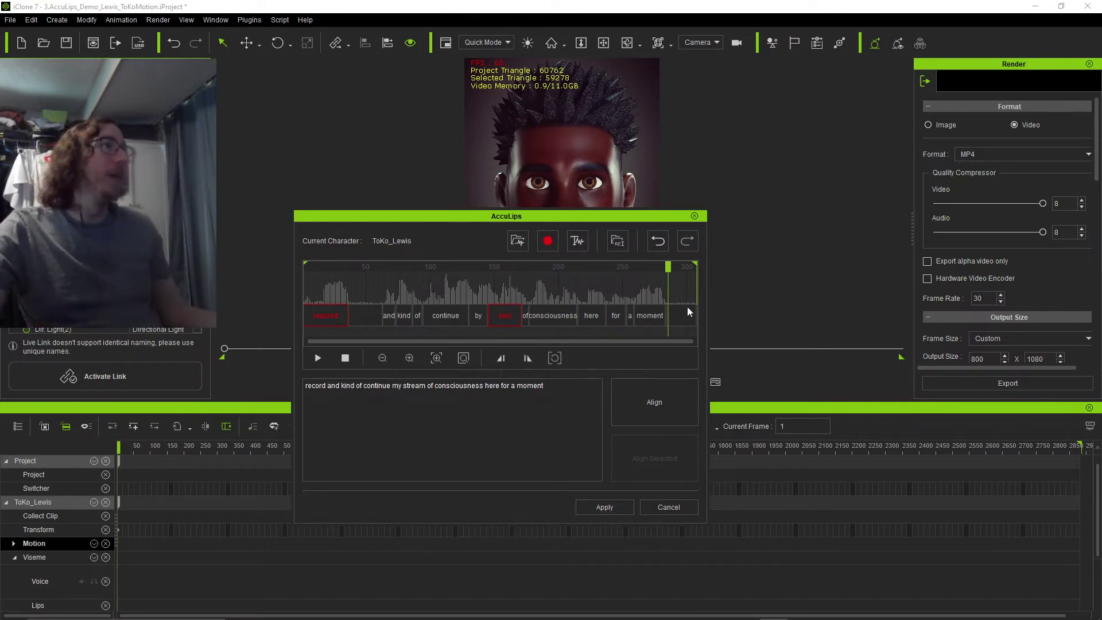
{"action": "left_click_drag", "start_coordinate": [667, 267], "coordinate": [662, 268]}
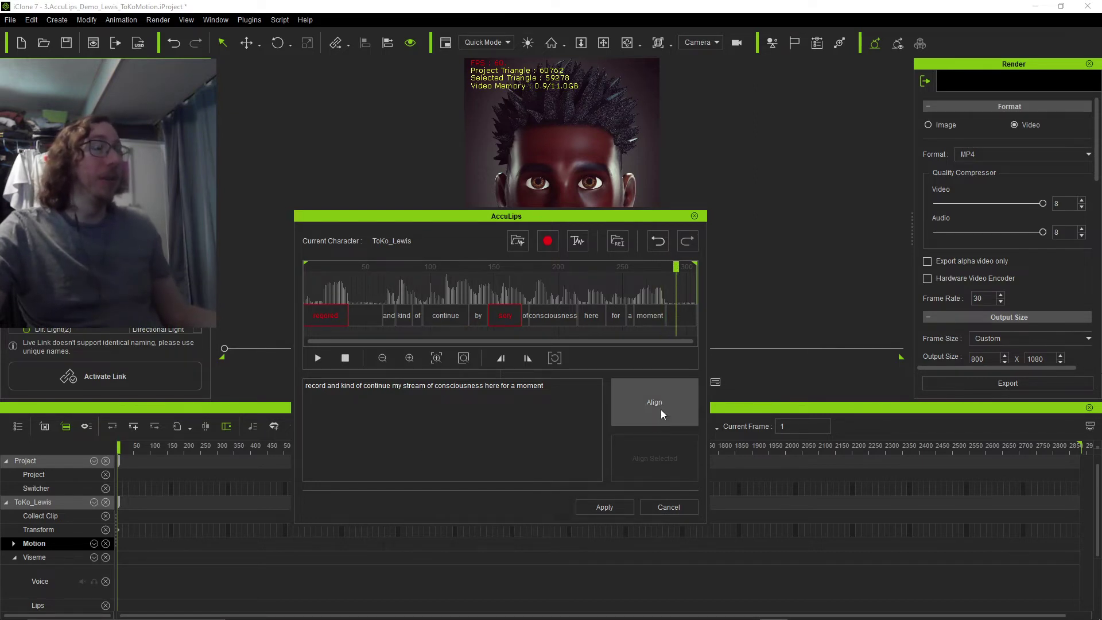
Step: Align the corrected script with the audio, check it by playback, and apply the lip-sync to the character
{"action": "left_click", "coordinate": [660, 408]}
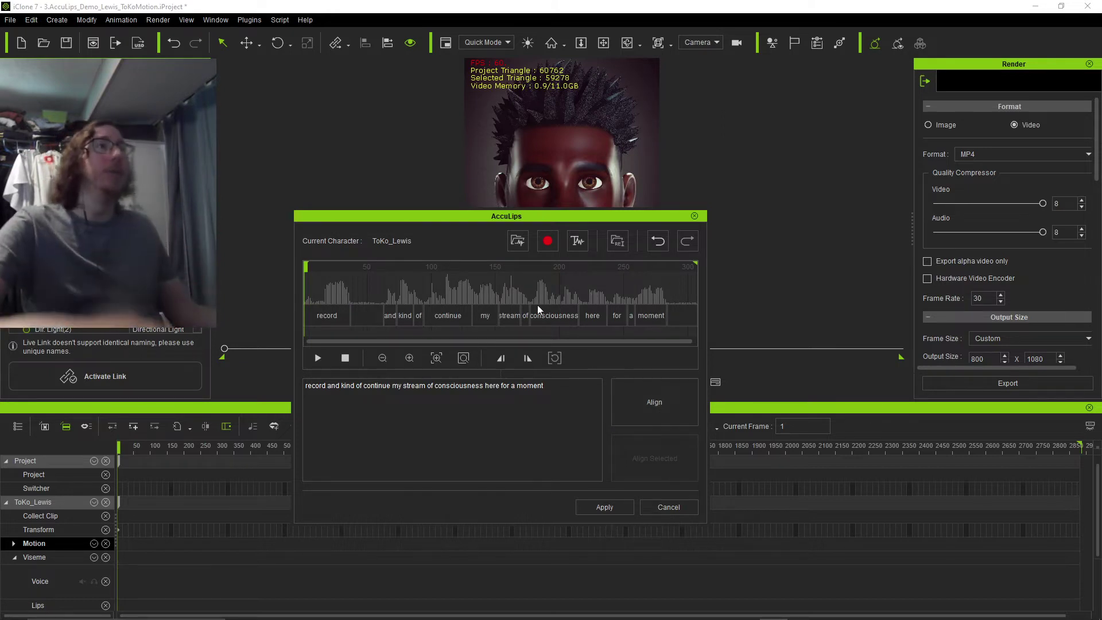
{"action": "left_click", "coordinate": [317, 358]}
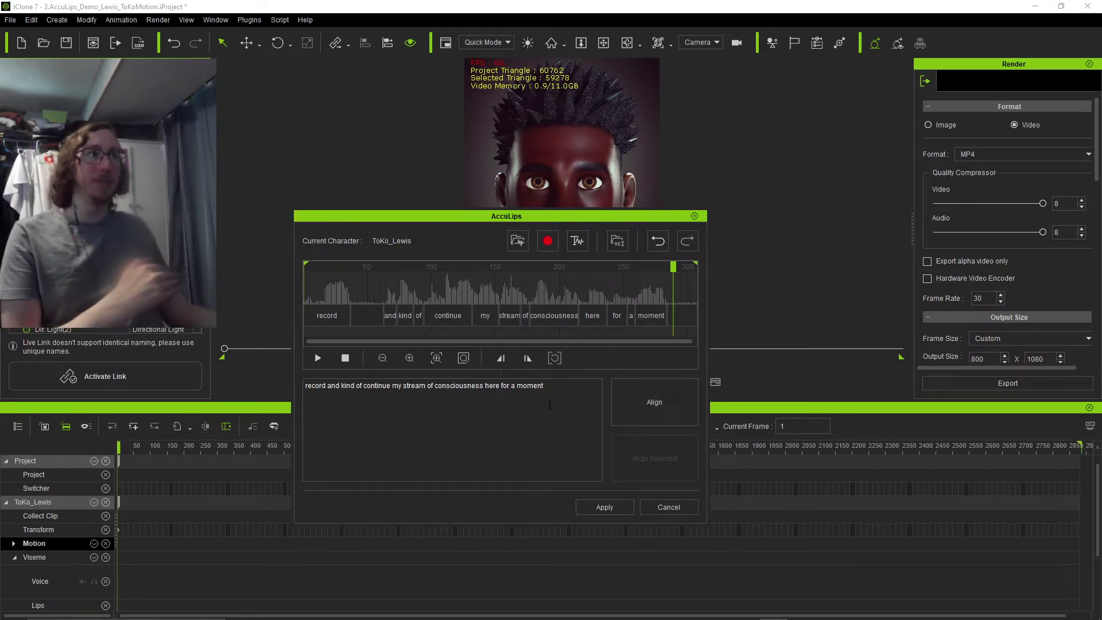
{"action": "left_click_drag", "start_coordinate": [544, 386], "coordinate": [254, 387]}
{"action": "left_click", "coordinate": [588, 437]}
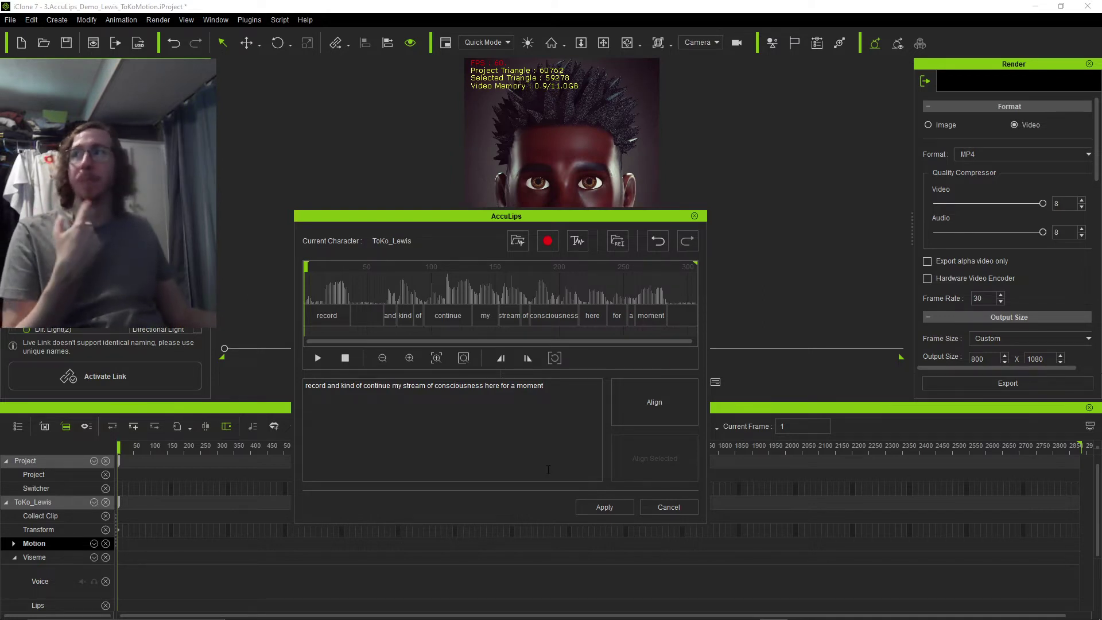
{"action": "left_click", "coordinate": [604, 504]}
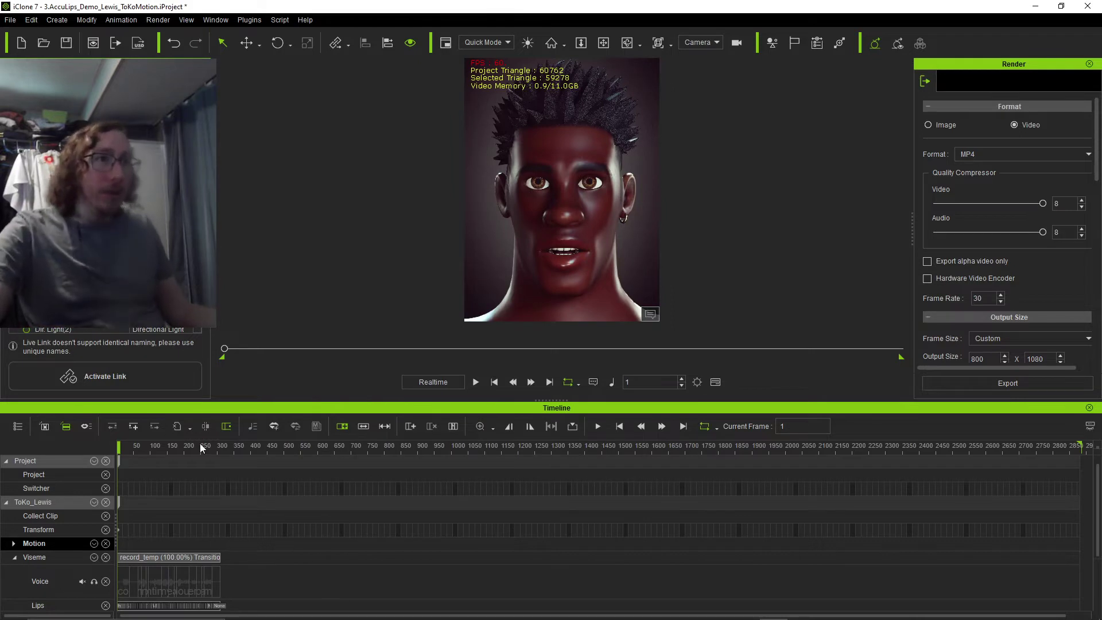
Step: Set the project's playback range to end at frame 311, where the voice clip finishes
{"action": "left_click_drag", "start_coordinate": [200, 443], "coordinate": [221, 457]}
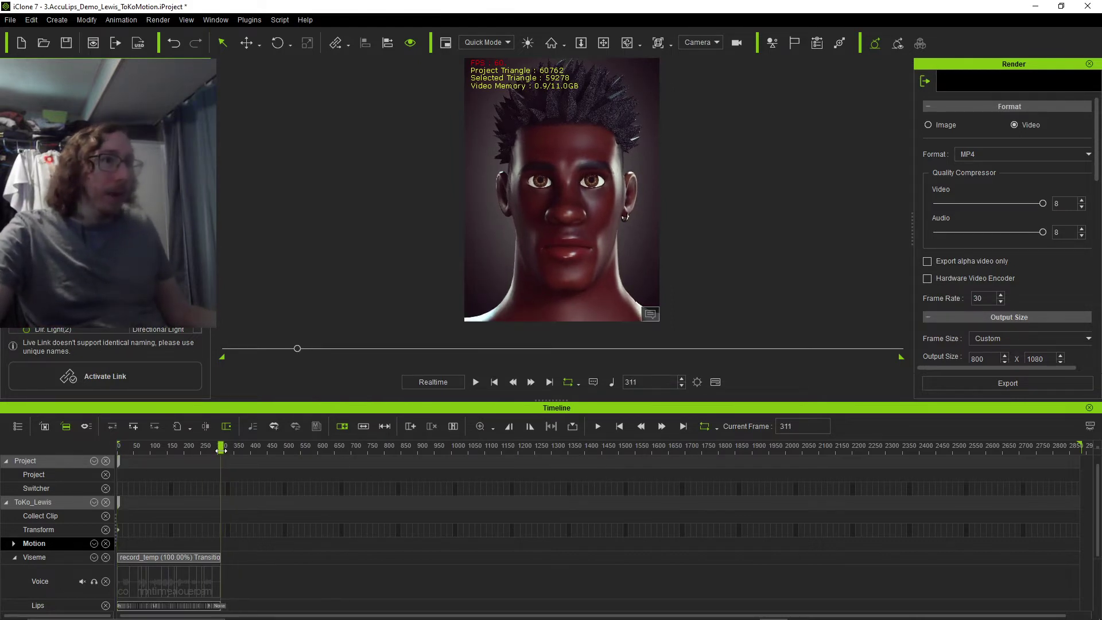
{"action": "left_click", "coordinate": [528, 429]}
{"action": "scroll", "coordinate": [181, 518], "scroll_direction": "up", "scroll_amount": 5}
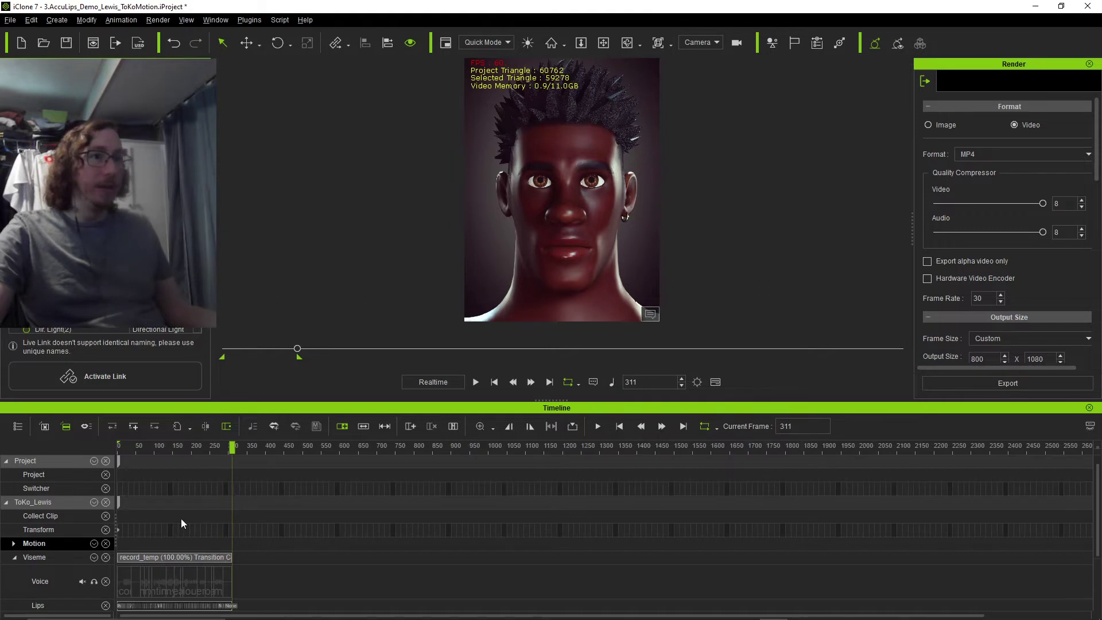
Step: Play and scrub the timeline to review the lip-sync on ToKo_Lewis's face, then return to frame 1
{"action": "left_click", "coordinate": [250, 534]}
{"action": "key", "text": "space"}
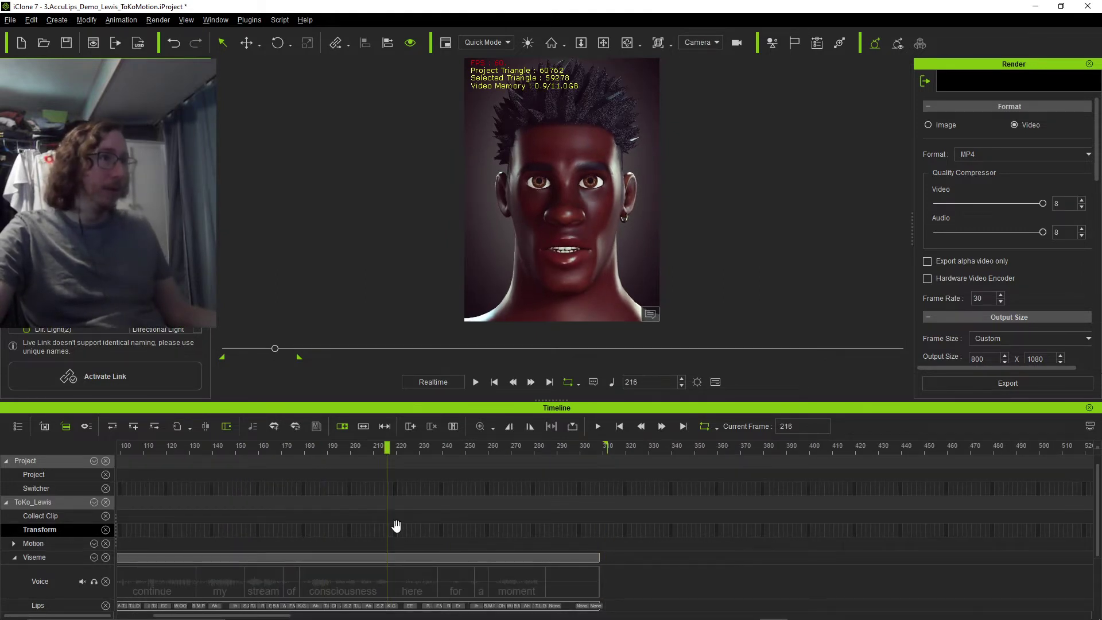
{"action": "left_click_drag", "start_coordinate": [380, 526], "coordinate": [617, 535]}
{"action": "left_click_drag", "start_coordinate": [446, 526], "coordinate": [484, 521]}
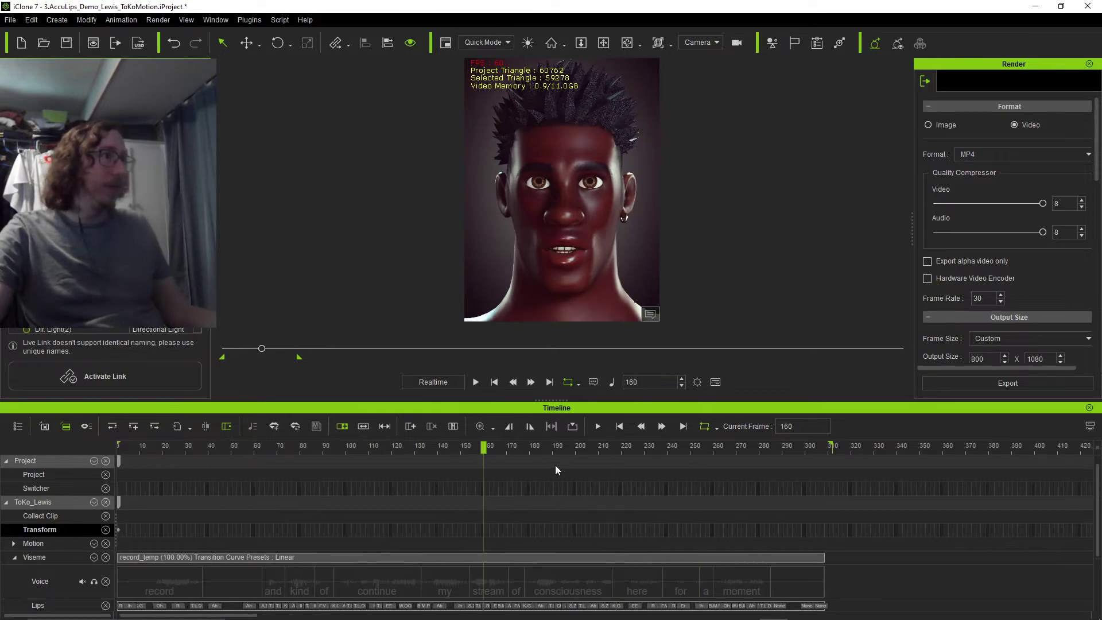
{"action": "scroll", "coordinate": [294, 512], "scroll_direction": "up", "scroll_amount": 1}
{"action": "left_click_drag", "start_coordinate": [344, 527], "coordinate": [429, 535]}
{"action": "key", "text": "space"}
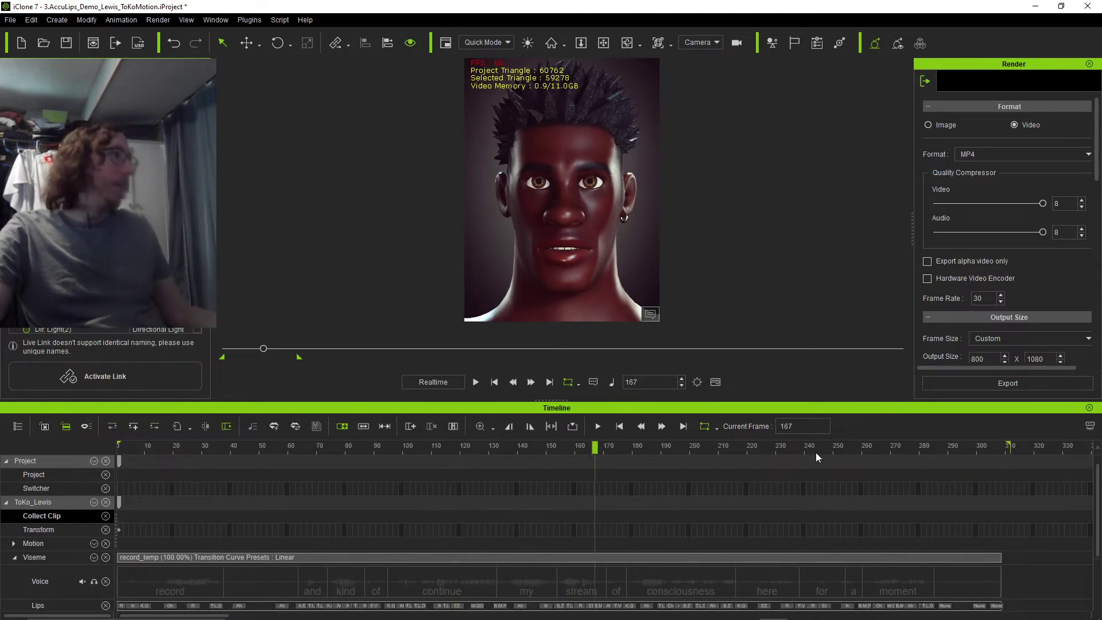
{"action": "left_click", "coordinate": [476, 382]}
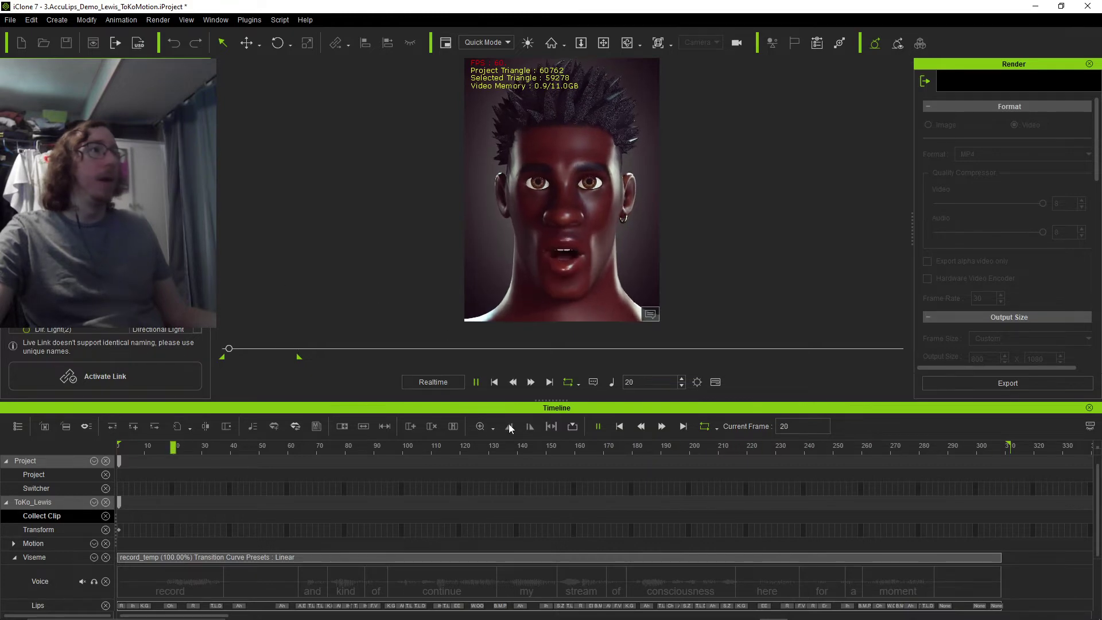
{"action": "left_click", "coordinate": [476, 381]}
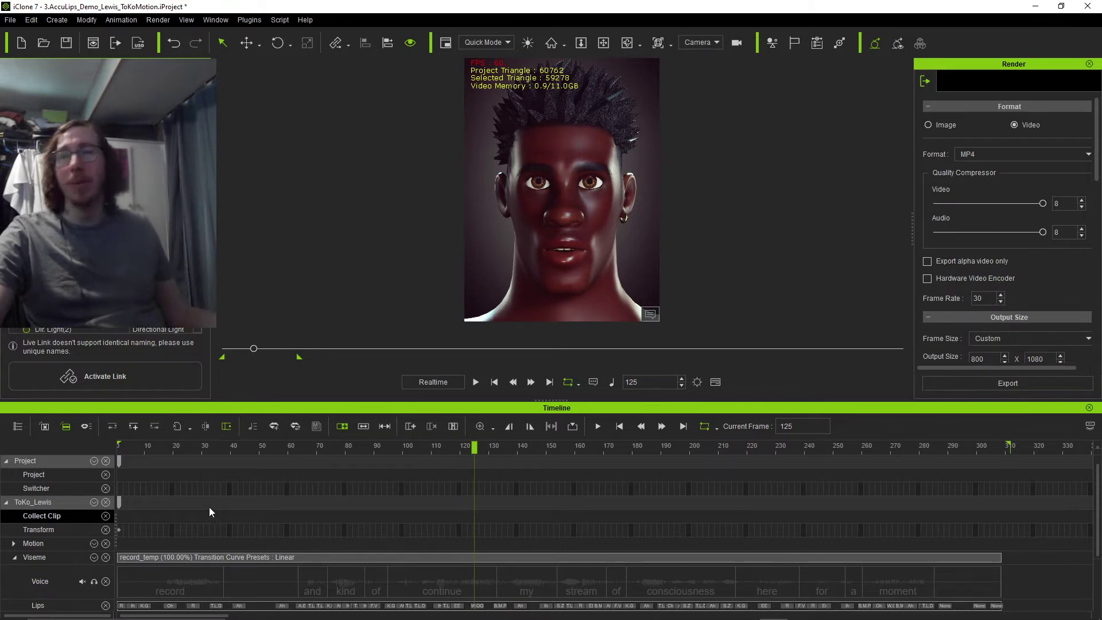
{"action": "left_click", "coordinate": [120, 446]}
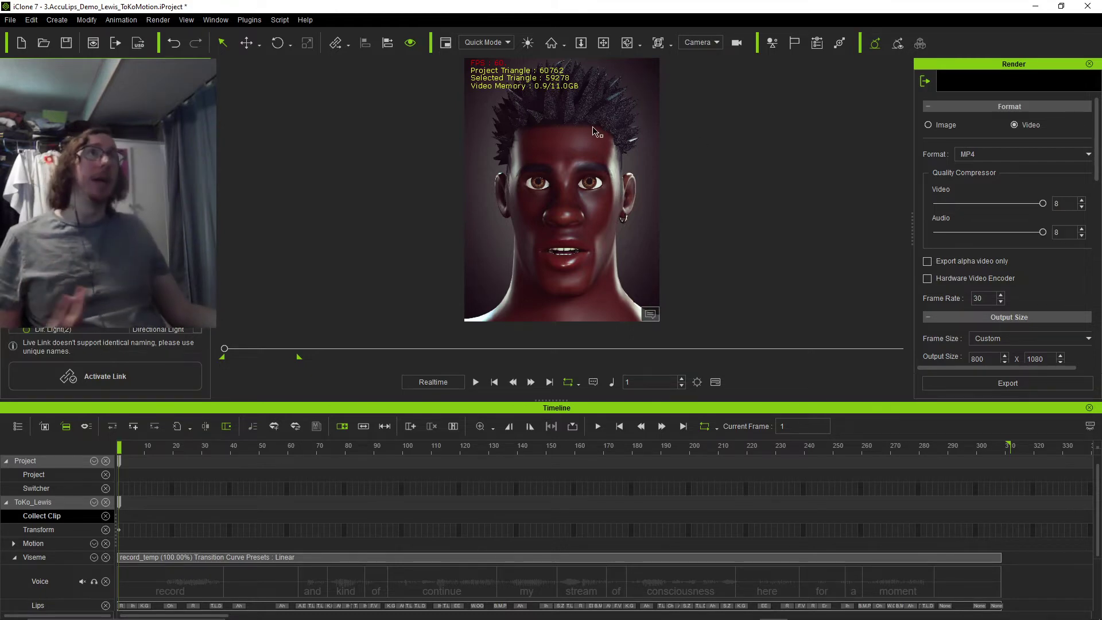
Step: Open Face Puppet, add the central forehead to the selected facial features, and preview puppeteering on the character's head
{"action": "left_click", "coordinate": [96, 27]}
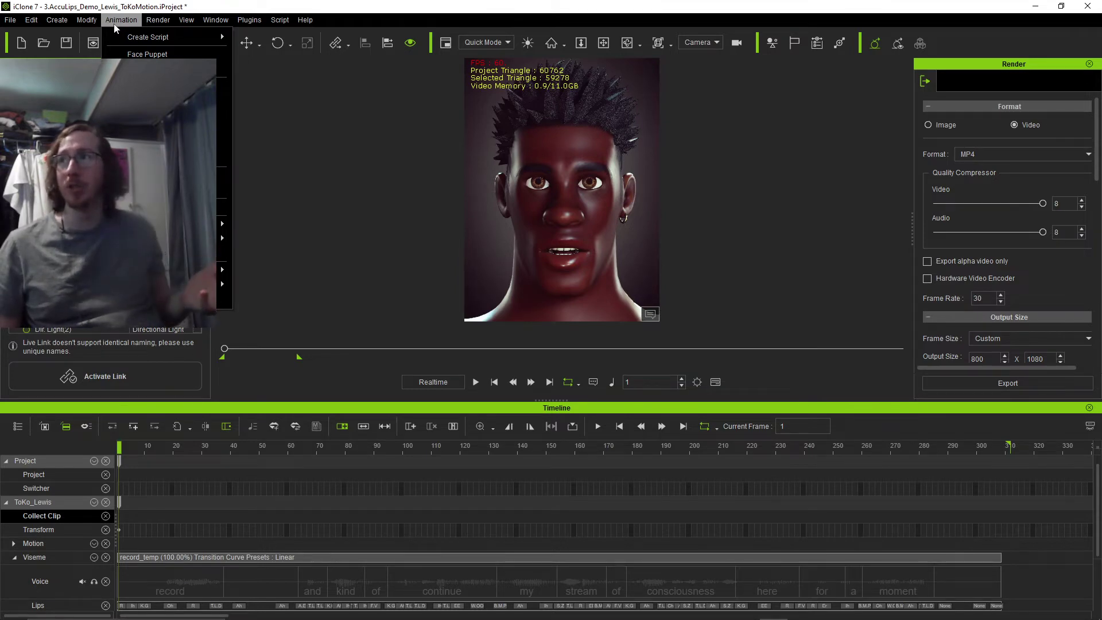
{"action": "left_click", "coordinate": [162, 55]}
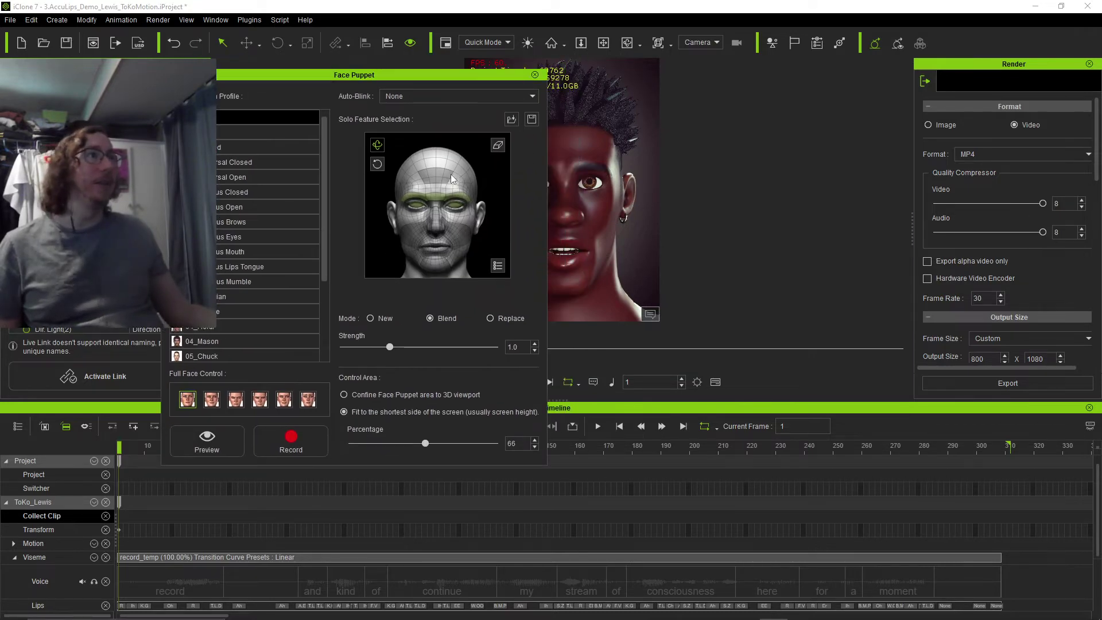
{"action": "left_click", "coordinate": [452, 178]}
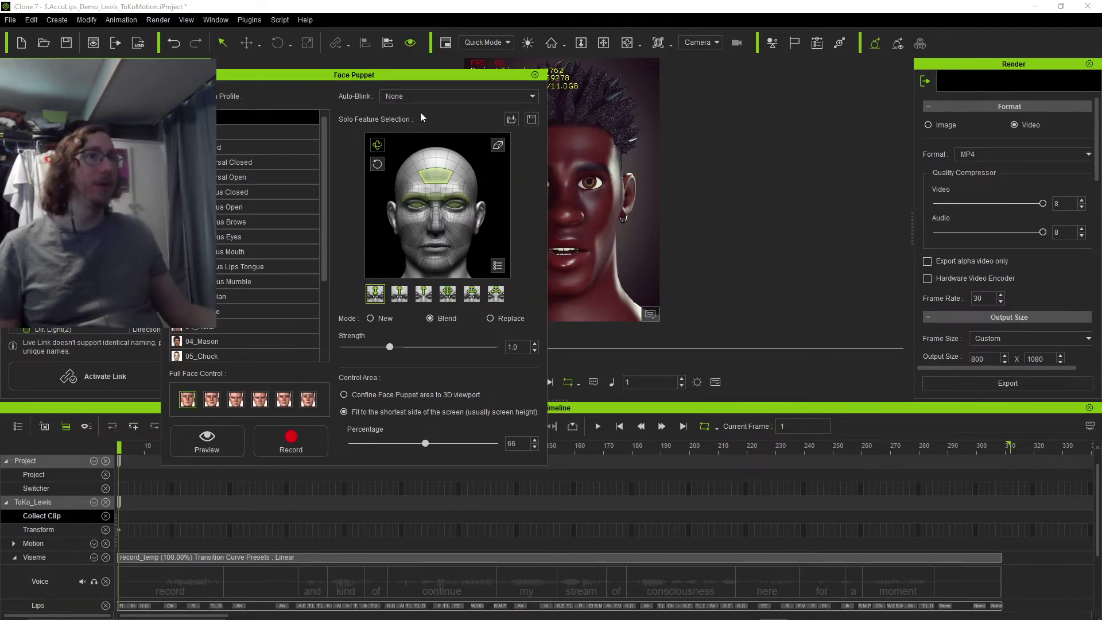
{"action": "left_click_drag", "start_coordinate": [420, 75], "coordinate": [272, 115]}
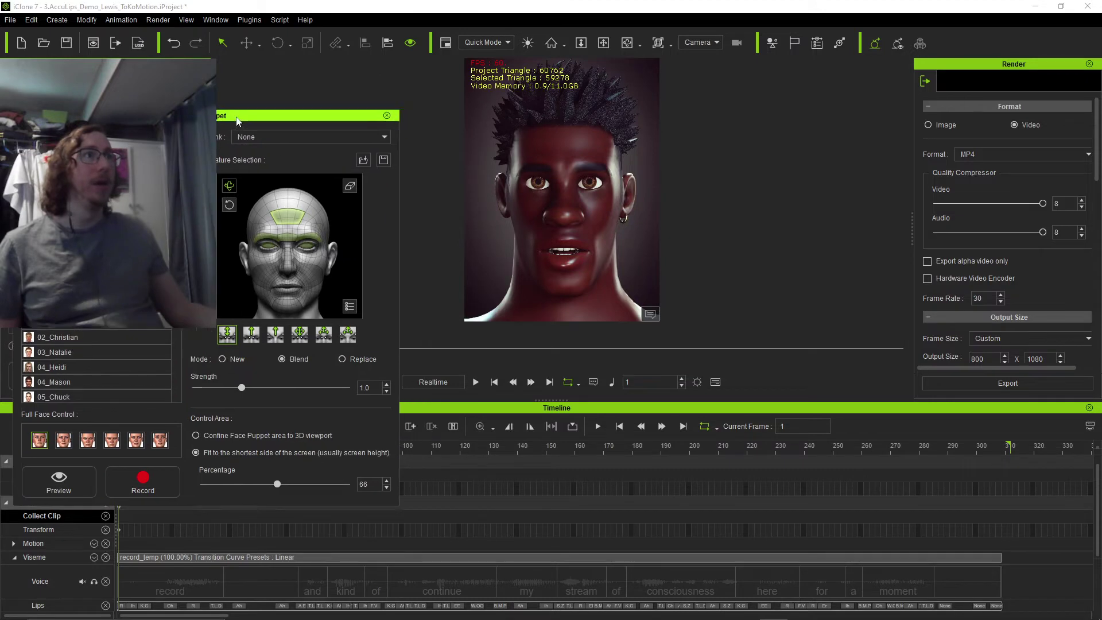
{"action": "left_click", "coordinate": [59, 482]}
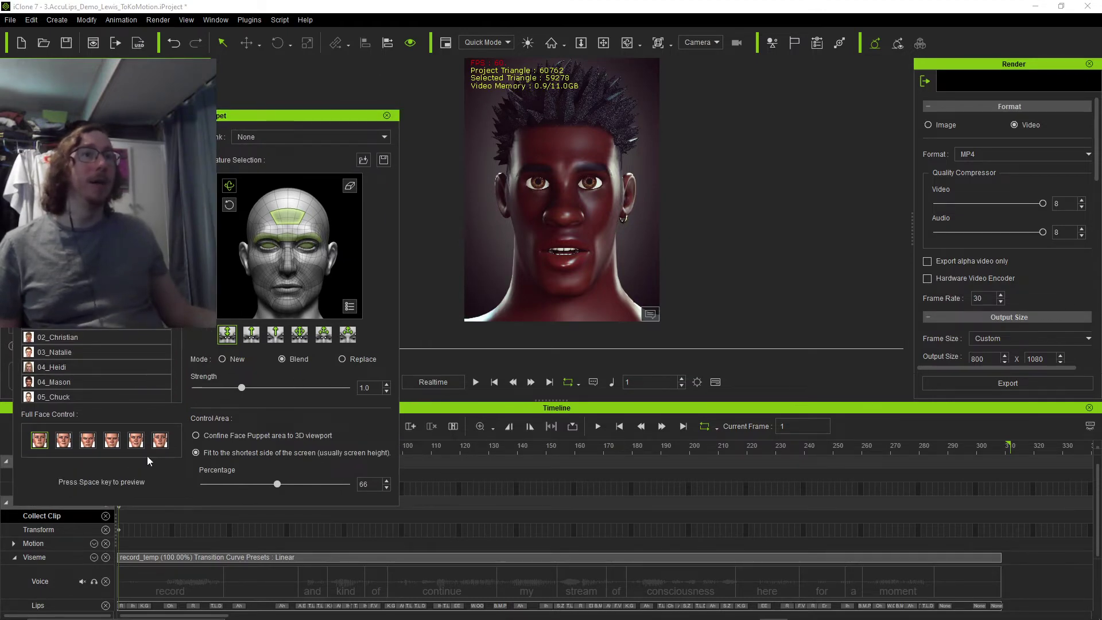
{"action": "key", "text": "space"}
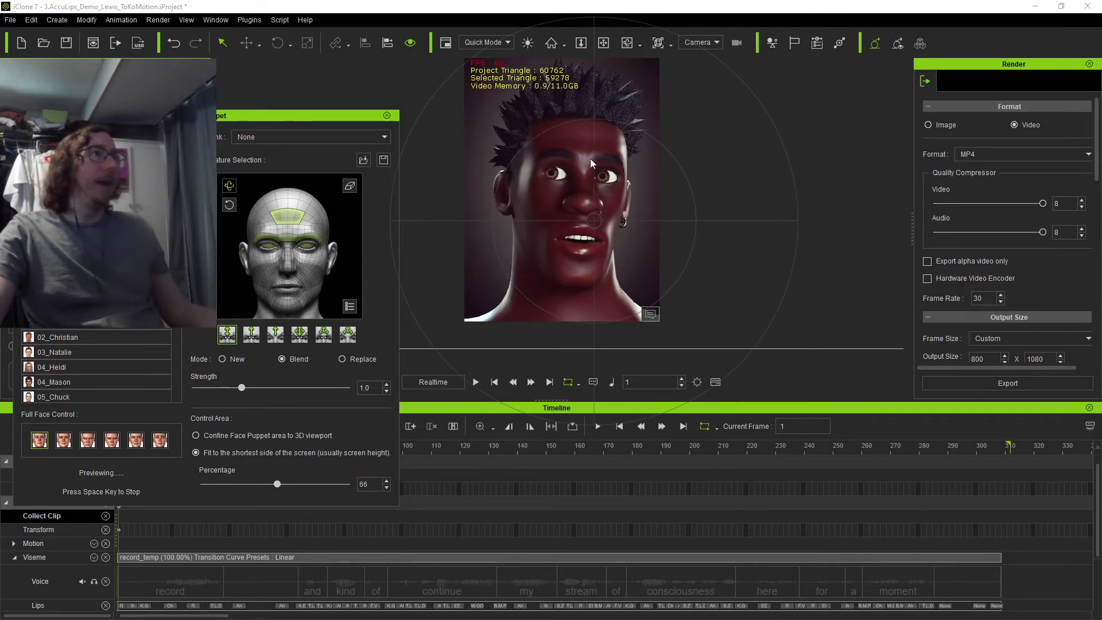
{"action": "key", "text": "space"}
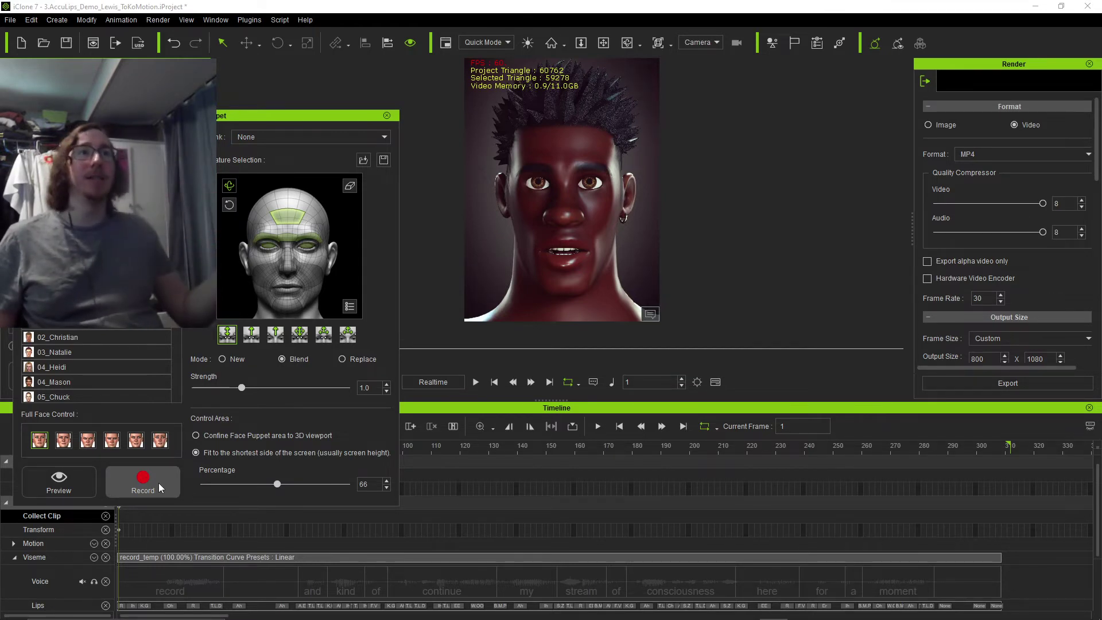
Step: Set Face Puppet's Auto-Blink to Nervous, preview the head and eye movement, and close Face Puppet
{"action": "left_click", "coordinate": [325, 136]}
{"action": "left_click", "coordinate": [261, 159]}
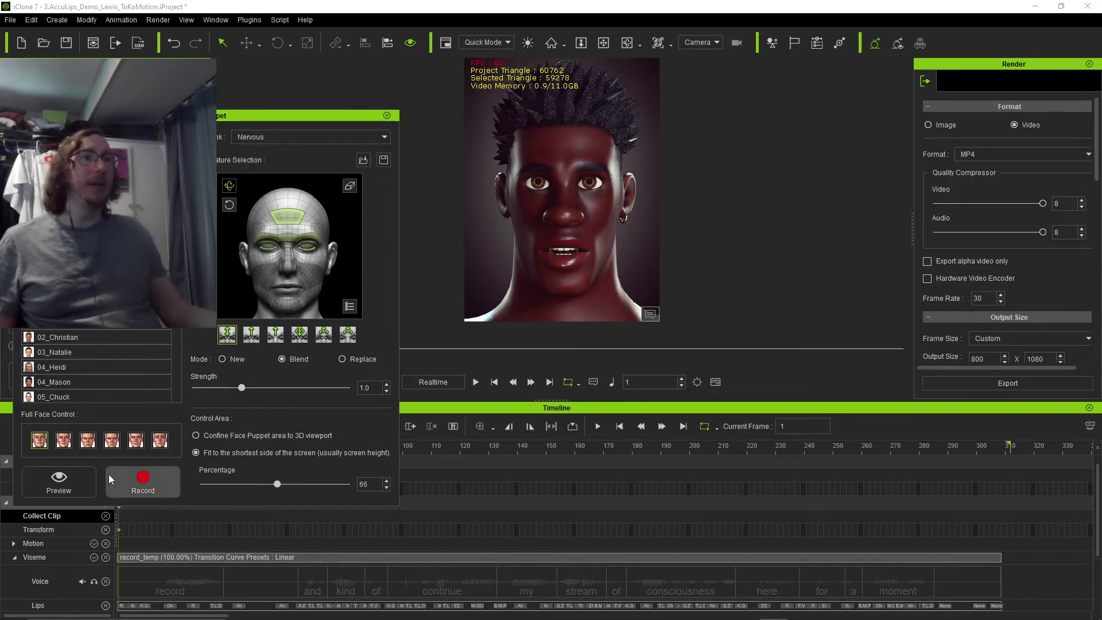
{"action": "left_click", "coordinate": [62, 480]}
{"action": "key", "text": "space"}
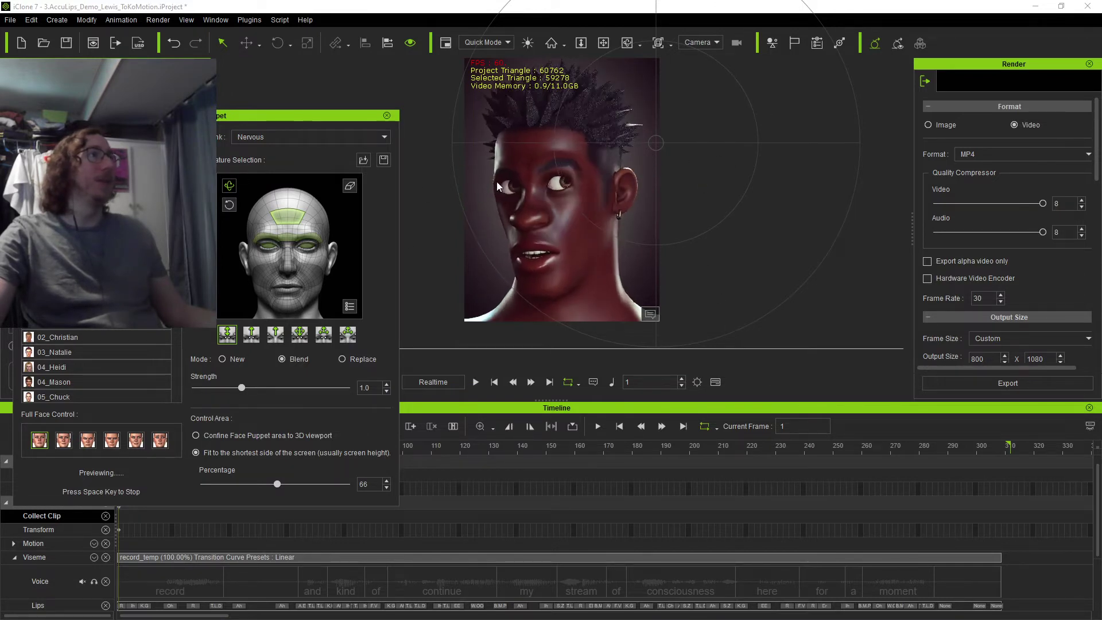
{"action": "key", "text": "space"}
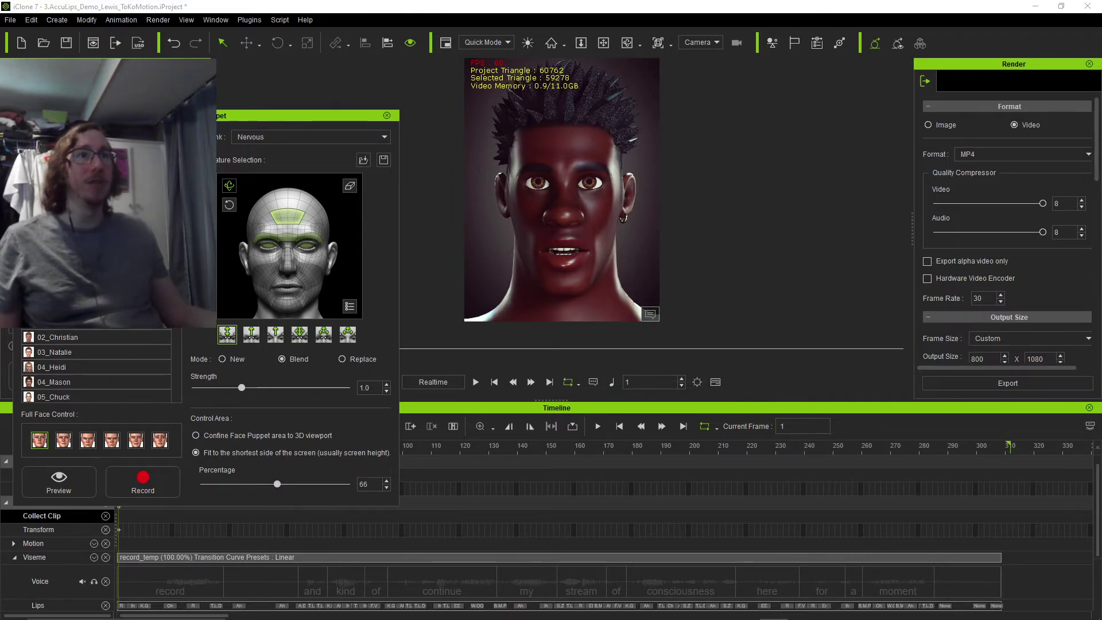
{"action": "left_click", "coordinate": [387, 116]}
{"action": "left_click", "coordinate": [121, 20]}
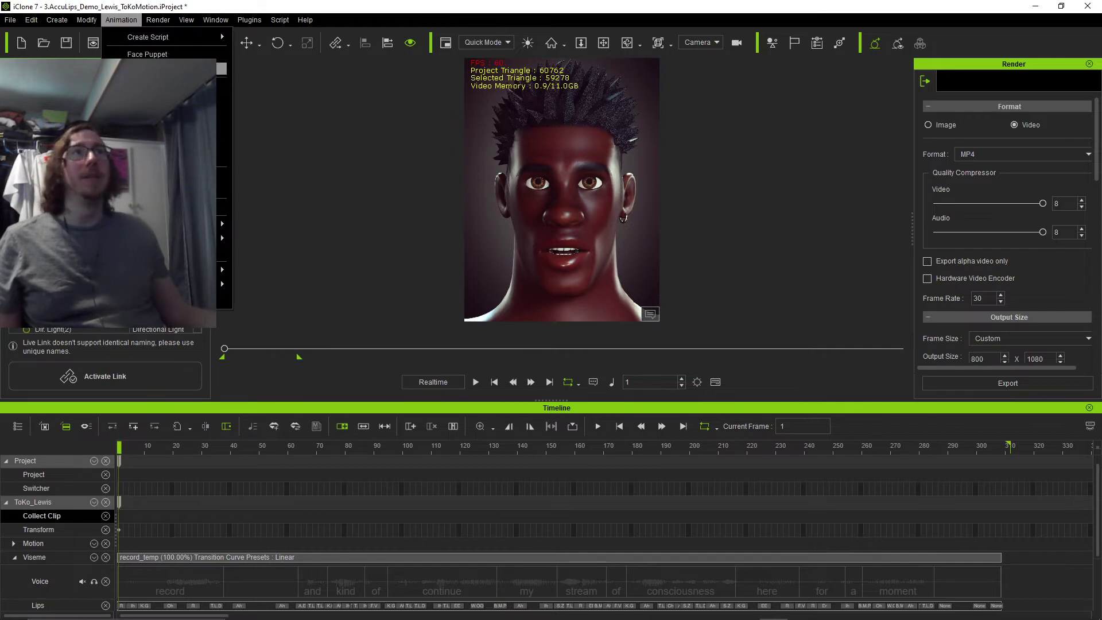
{"action": "key", "text": "Escape"}
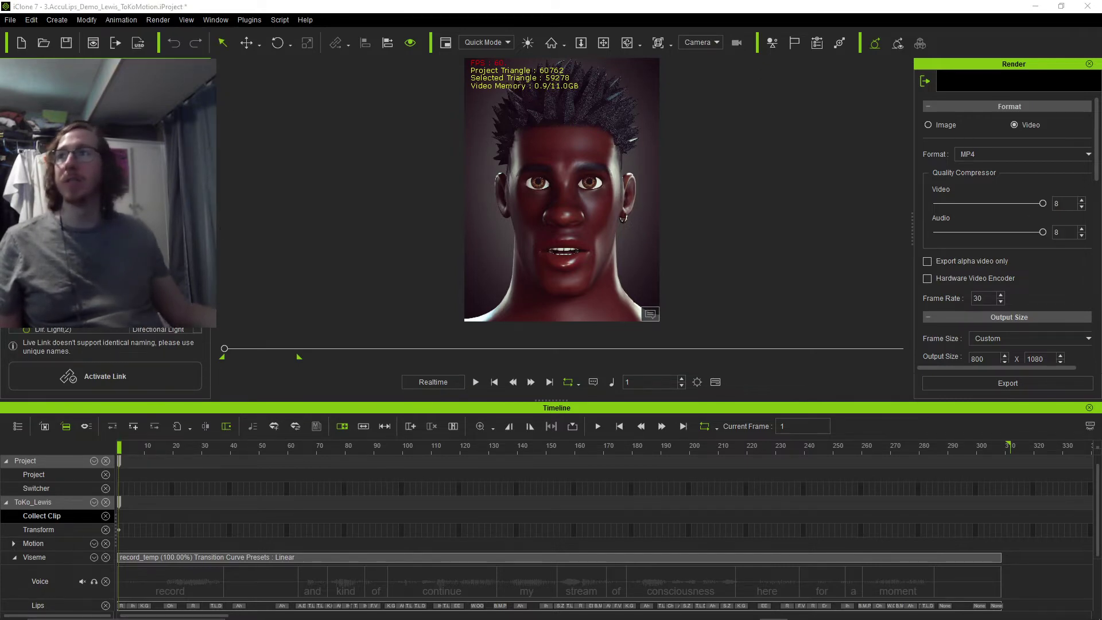
{"action": "left_click_drag", "start_coordinate": [86, 104], "coordinate": [147, 81]}
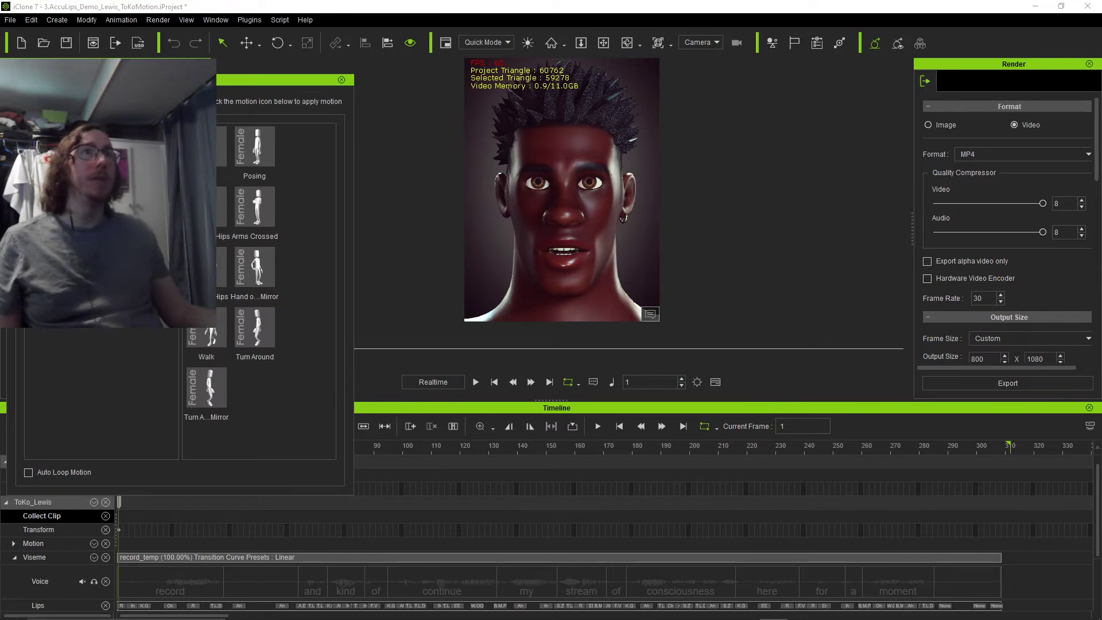
{"action": "left_click", "coordinate": [342, 80]}
Step: Open the Face Key editor and try a custom facial morph slider, leaving it at 0
{"action": "left_click", "coordinate": [153, 21]}
{"action": "mouse_move", "coordinate": [123, 21]}
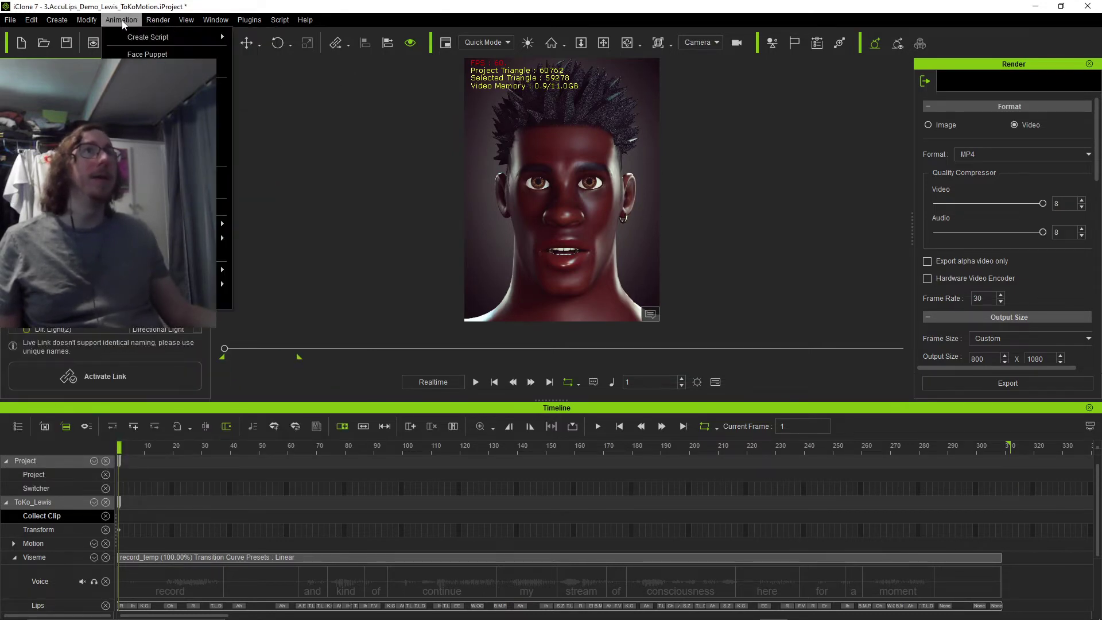
{"action": "key", "text": "Escape"}
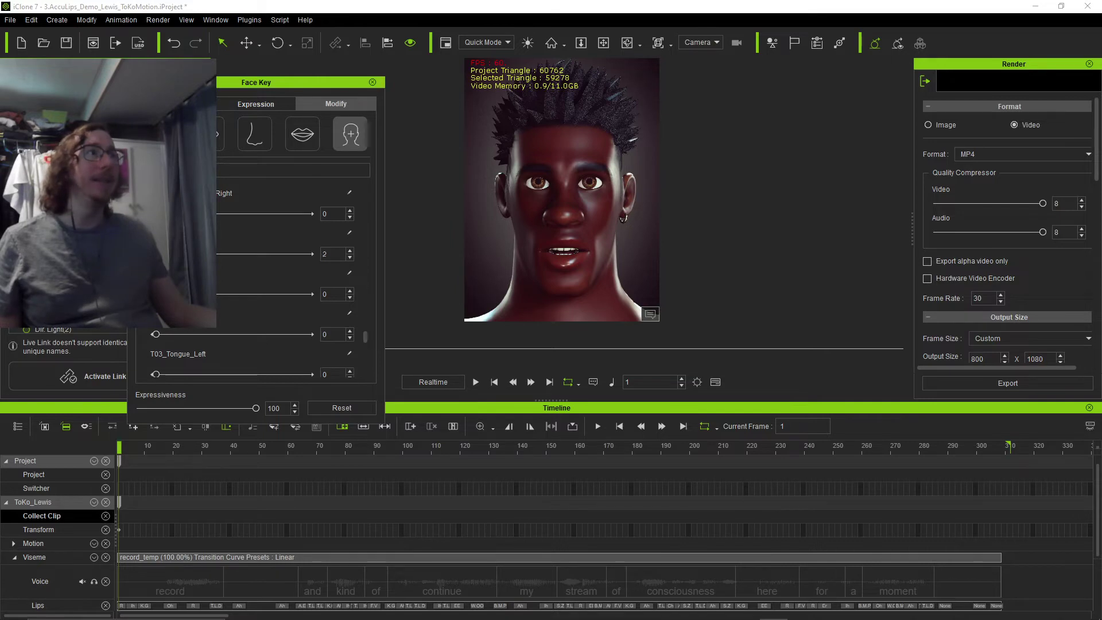
{"action": "left_click_drag", "start_coordinate": [162, 255], "coordinate": [200, 257]}
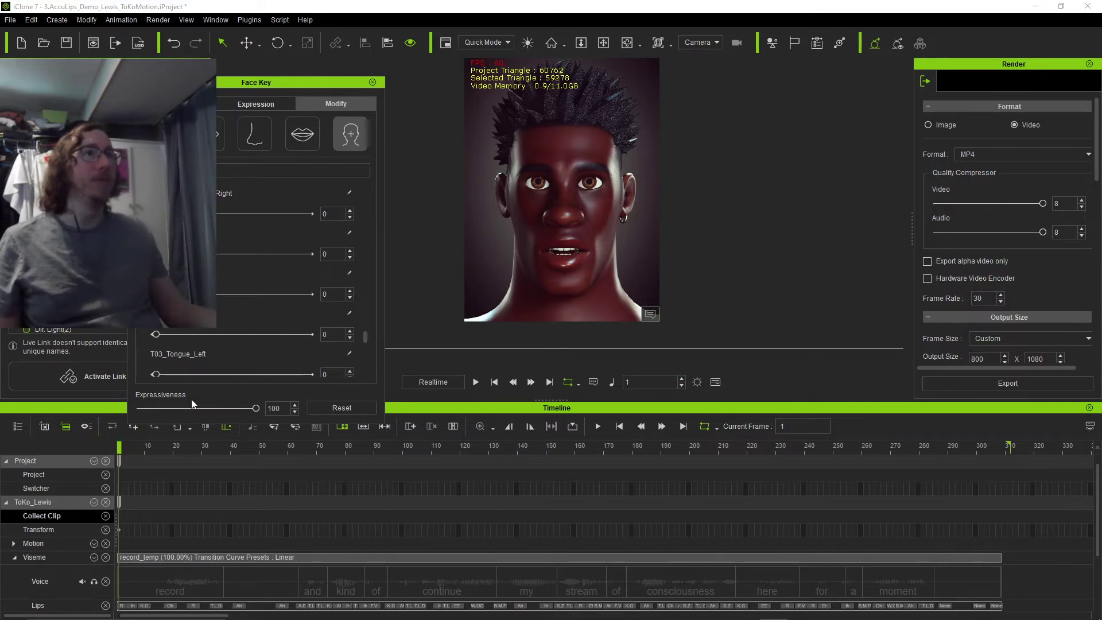
{"action": "scroll", "coordinate": [267, 327], "scroll_direction": "down", "scroll_amount": 2}
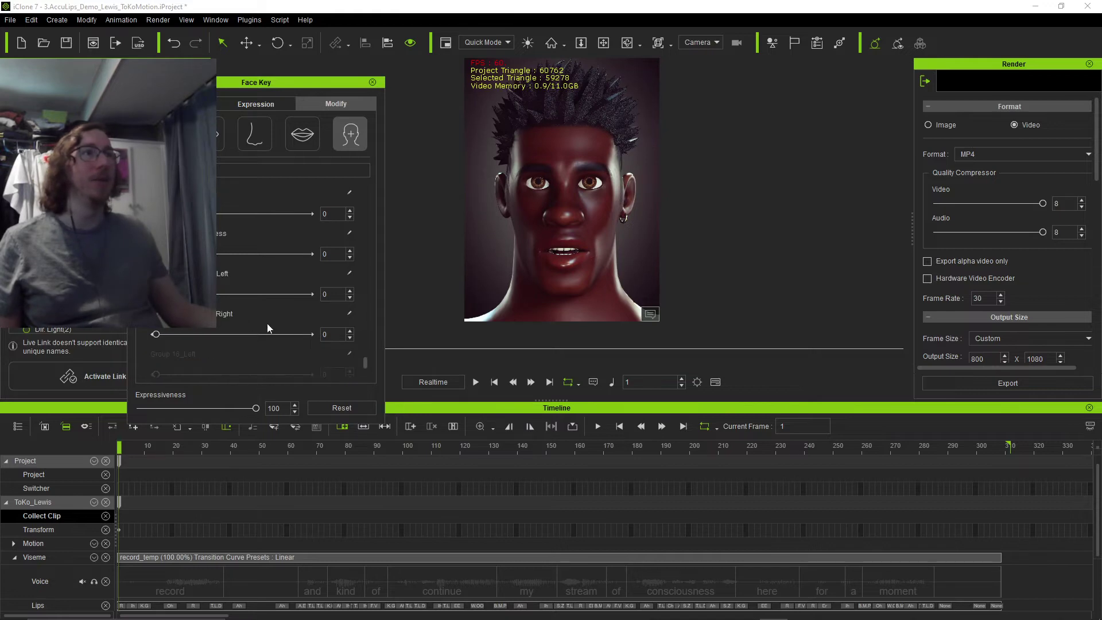
Step: Look through the mouth, eye and nose morph sliders in Face Key and try a nose-region slider at 100
{"action": "left_click", "coordinate": [303, 134]}
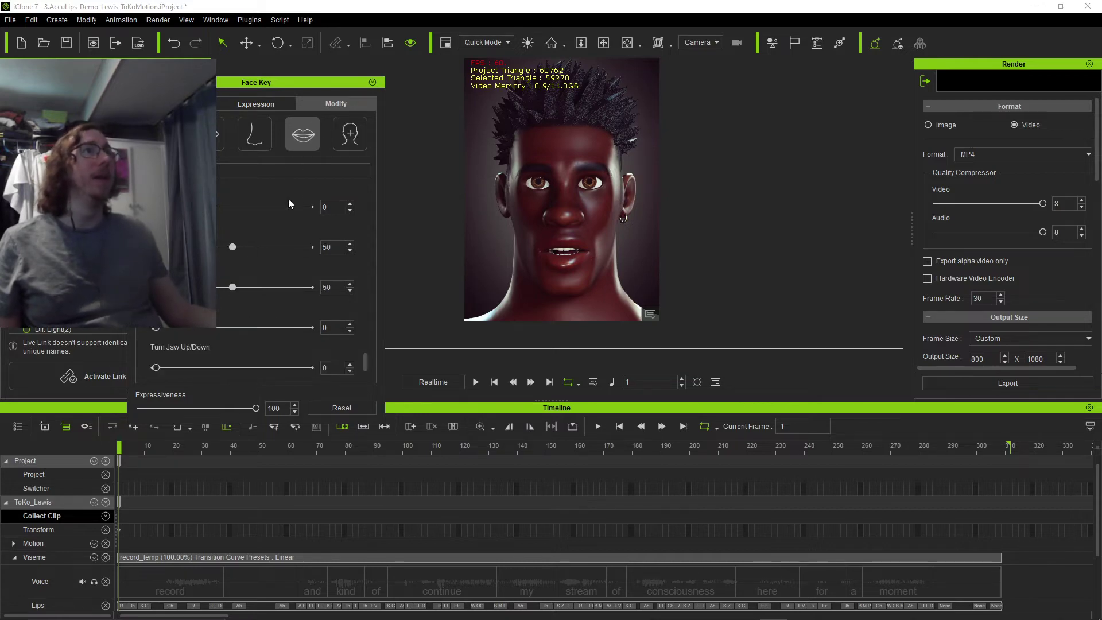
{"action": "scroll", "coordinate": [246, 249], "scroll_direction": "down", "scroll_amount": 2}
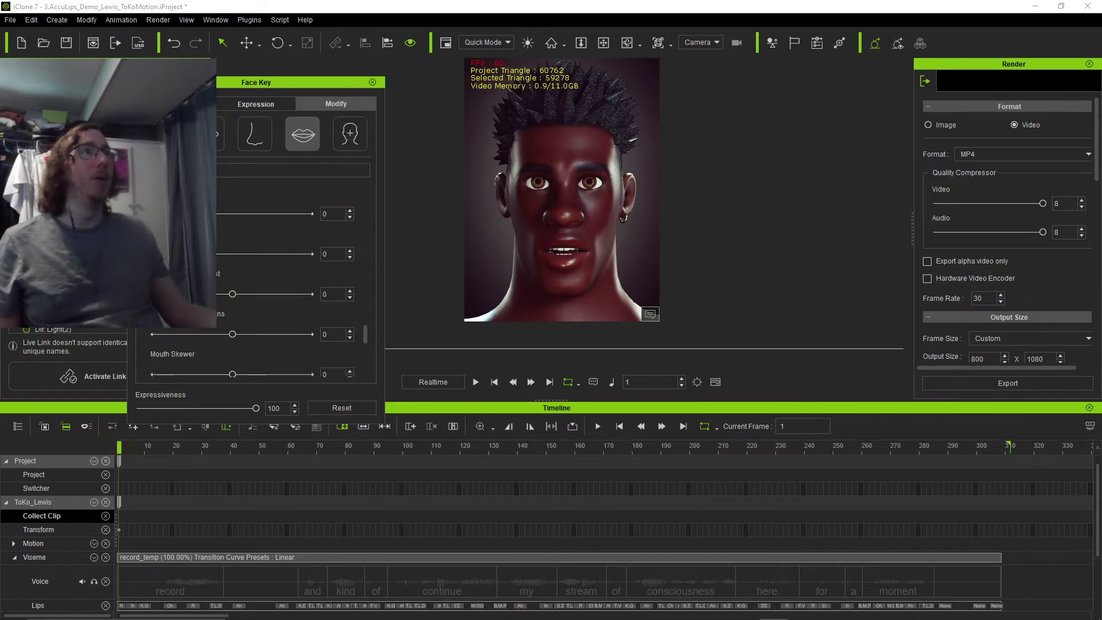
{"action": "mouse_move", "coordinate": [156, 213]}
{"action": "left_mouse_down"}
{"action": "mouse_move", "coordinate": [279, 211]}
{"action": "mouse_move", "coordinate": [156, 213]}
{"action": "left_mouse_up"}
{"action": "left_click", "coordinate": [266, 136]}
{"action": "left_click", "coordinate": [210, 135]}
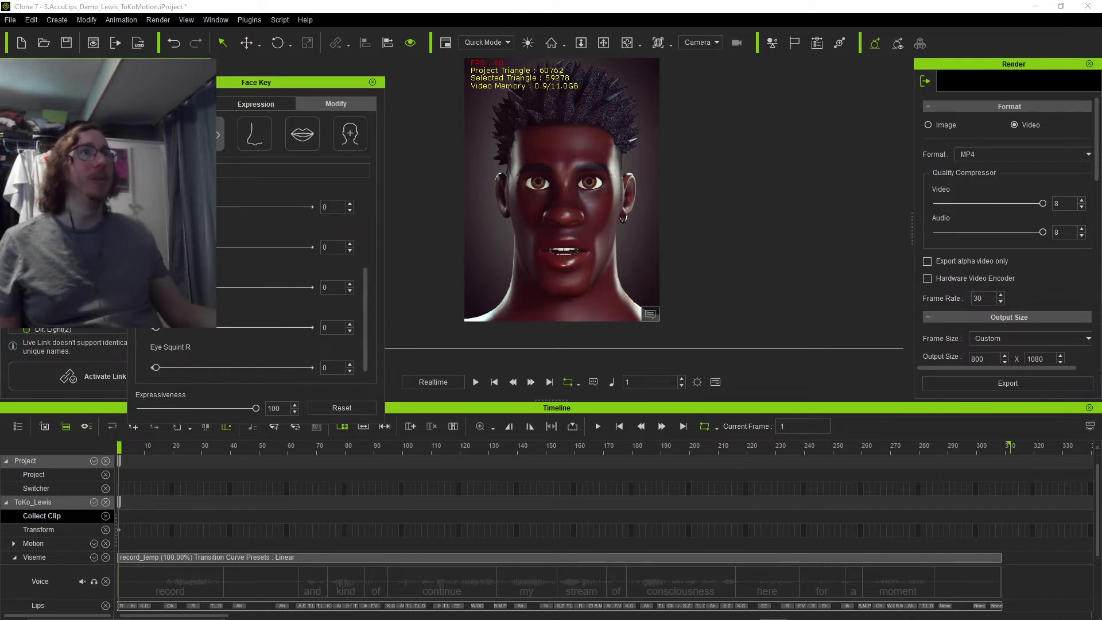
{"action": "left_click", "coordinate": [268, 140]}
{"action": "left_click_drag", "start_coordinate": [156, 207], "coordinate": [300, 214]}
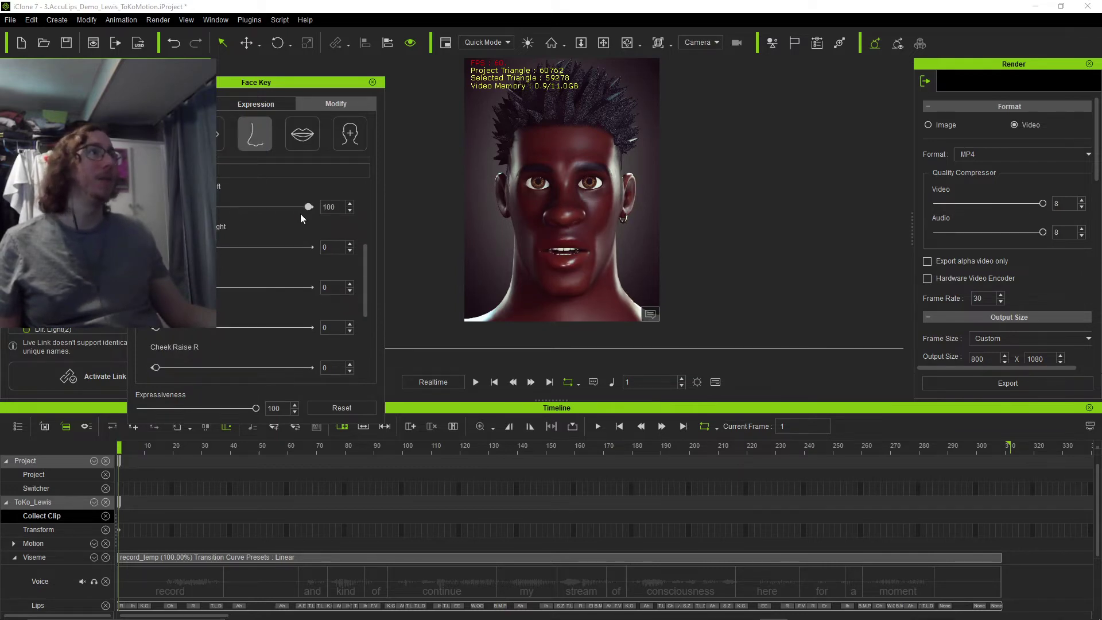
Step: Apply the 2_Happy expression preset to the face and set its expressiveness to 12
{"action": "left_click", "coordinate": [227, 103]}
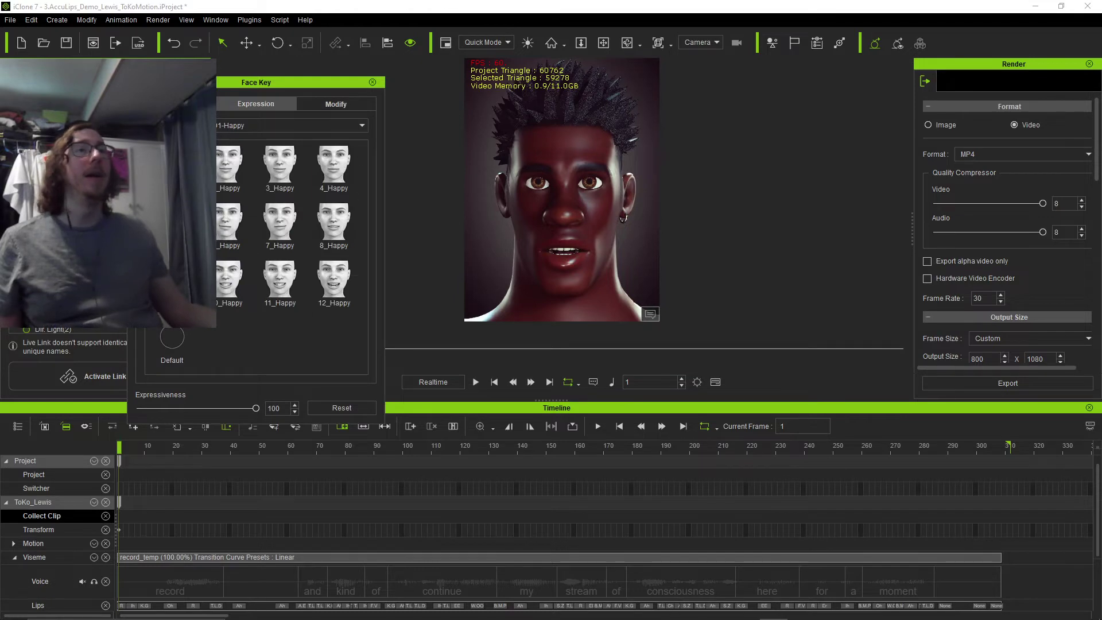
{"action": "left_click", "coordinate": [230, 167]}
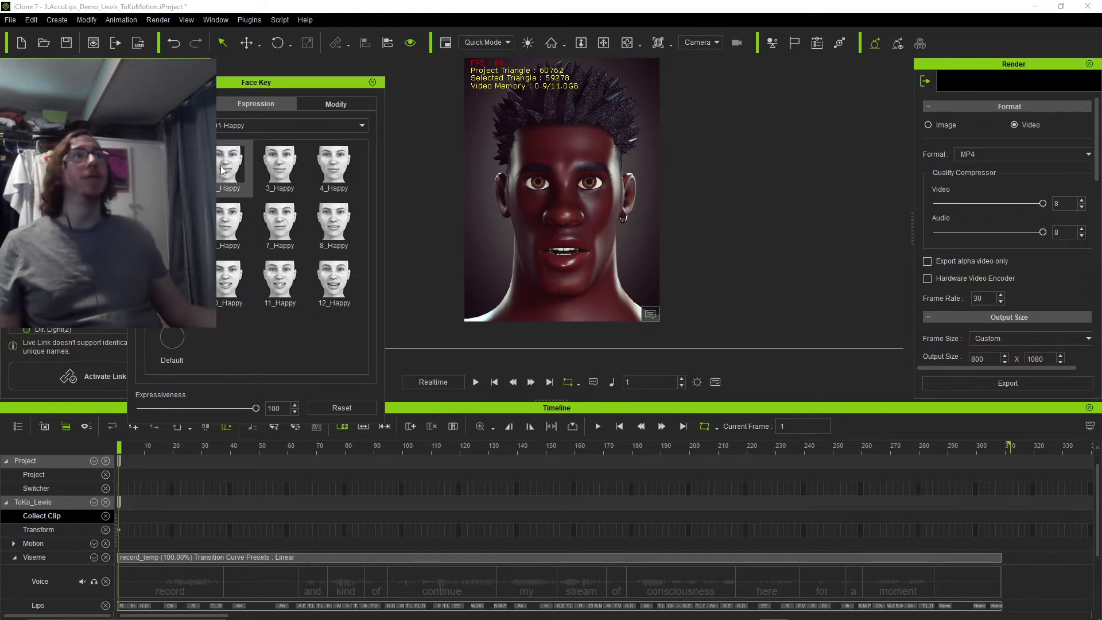
{"action": "left_click_drag", "start_coordinate": [256, 409], "coordinate": [153, 413]}
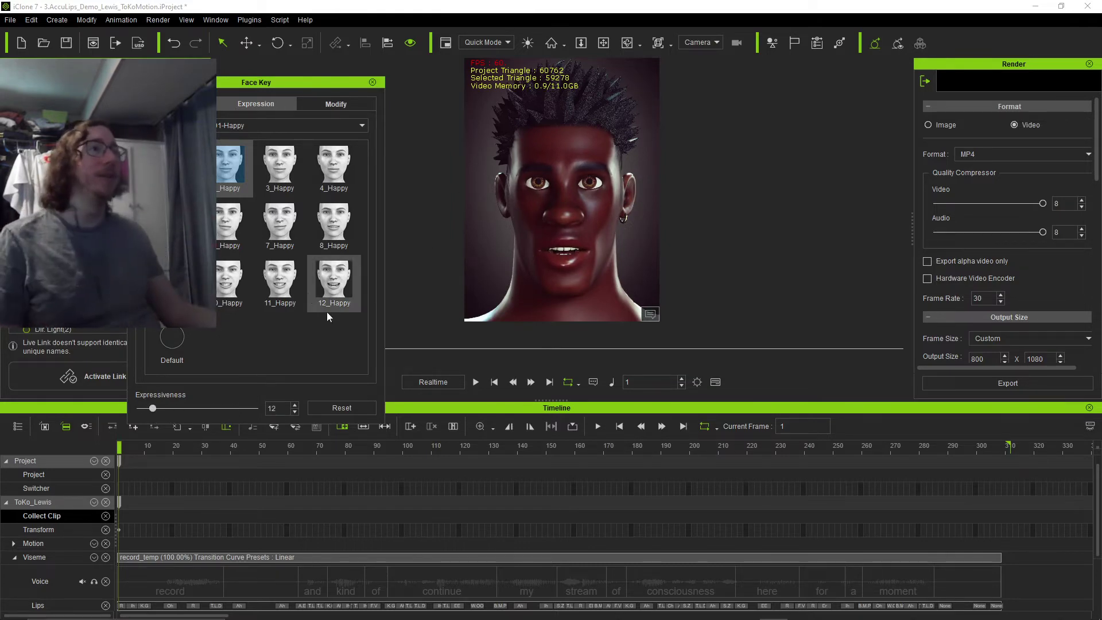
Step: Try the 12_Happy expression preset at different strengths, ending with expressiveness at 0
{"action": "left_click", "coordinate": [266, 290]}
{"action": "left_click", "coordinate": [312, 289]}
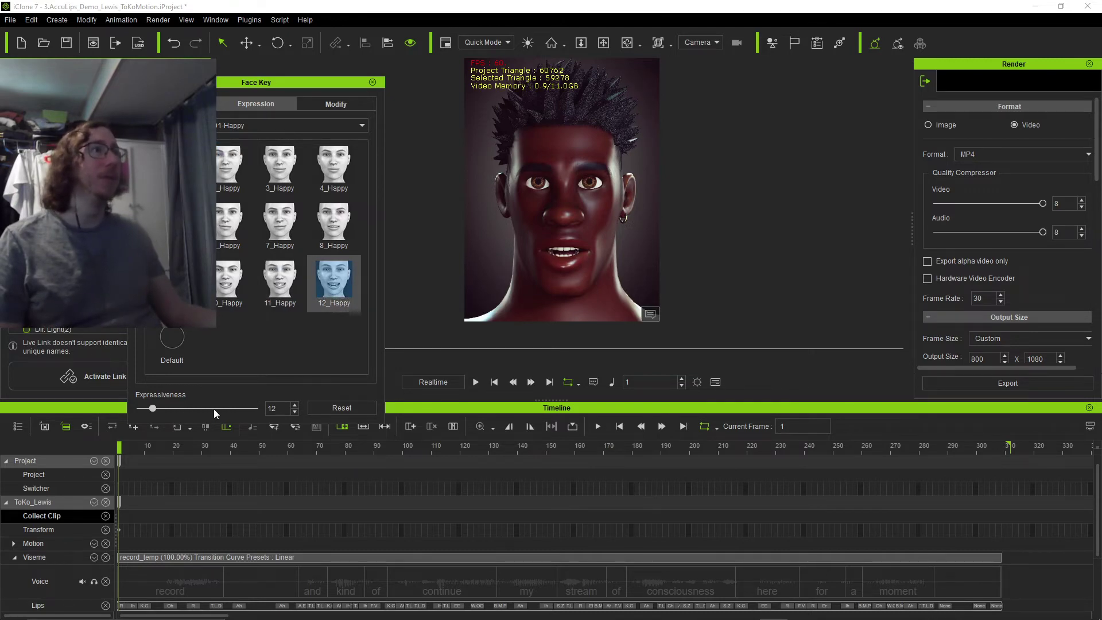
{"action": "left_click_drag", "start_coordinate": [229, 408], "coordinate": [138, 409]}
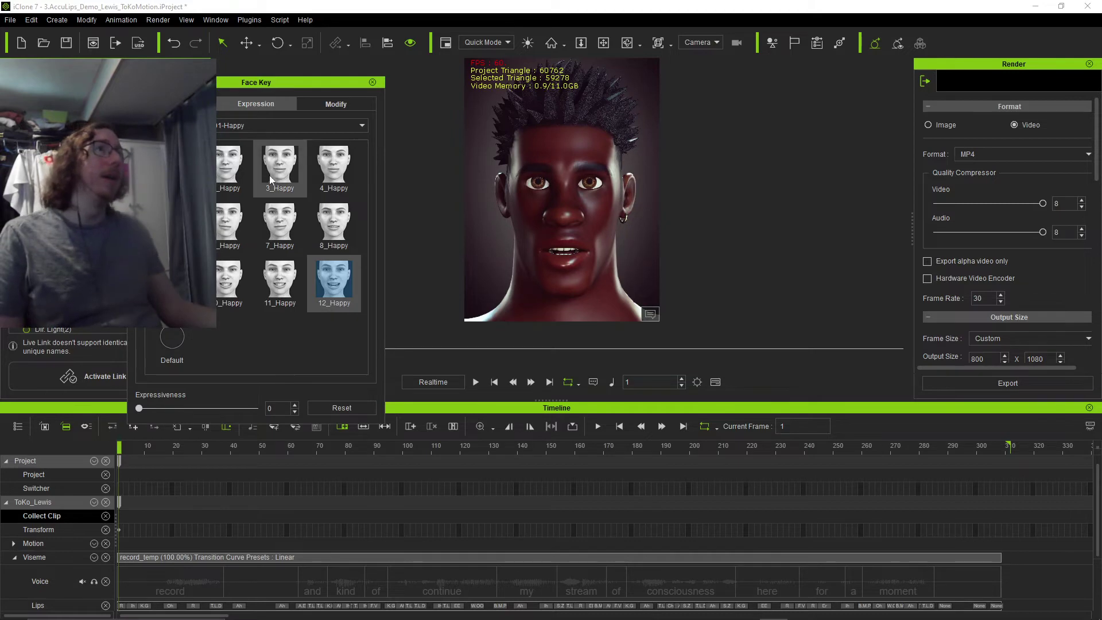
Step: Apply the 2_Happy preset at expressiveness 59 and scrub the timeline to review it with the lip-sync, ending at frame 1
{"action": "left_click", "coordinate": [224, 175]}
{"action": "left_click_drag", "start_coordinate": [140, 408], "coordinate": [207, 409]}
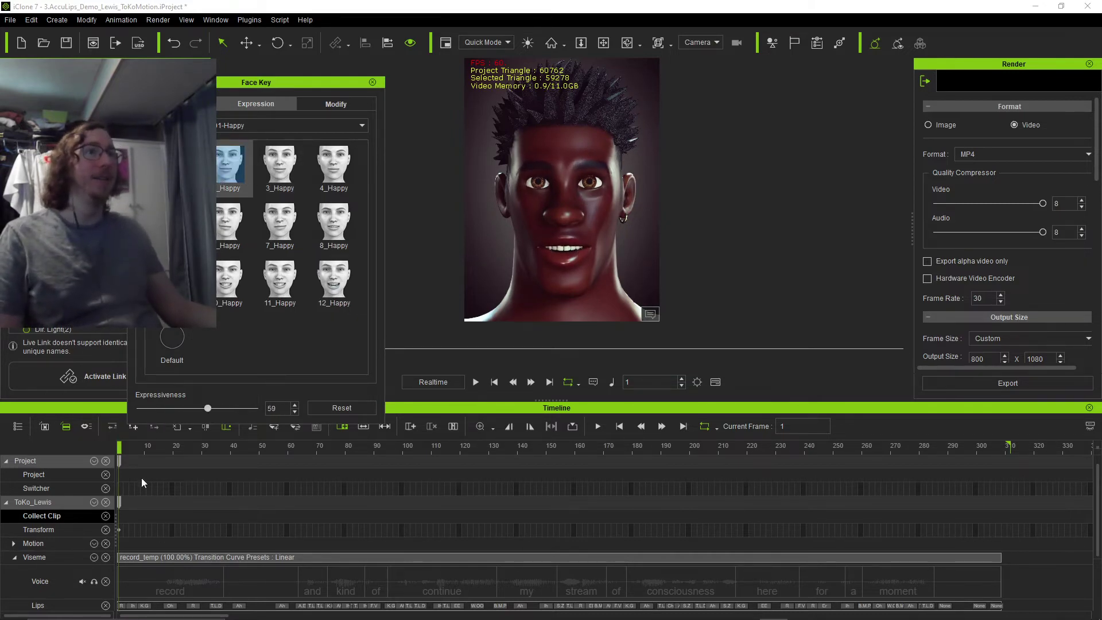
{"action": "left_click", "coordinate": [165, 446]}
{"action": "left_click_drag", "start_coordinate": [225, 449], "coordinate": [119, 449]}
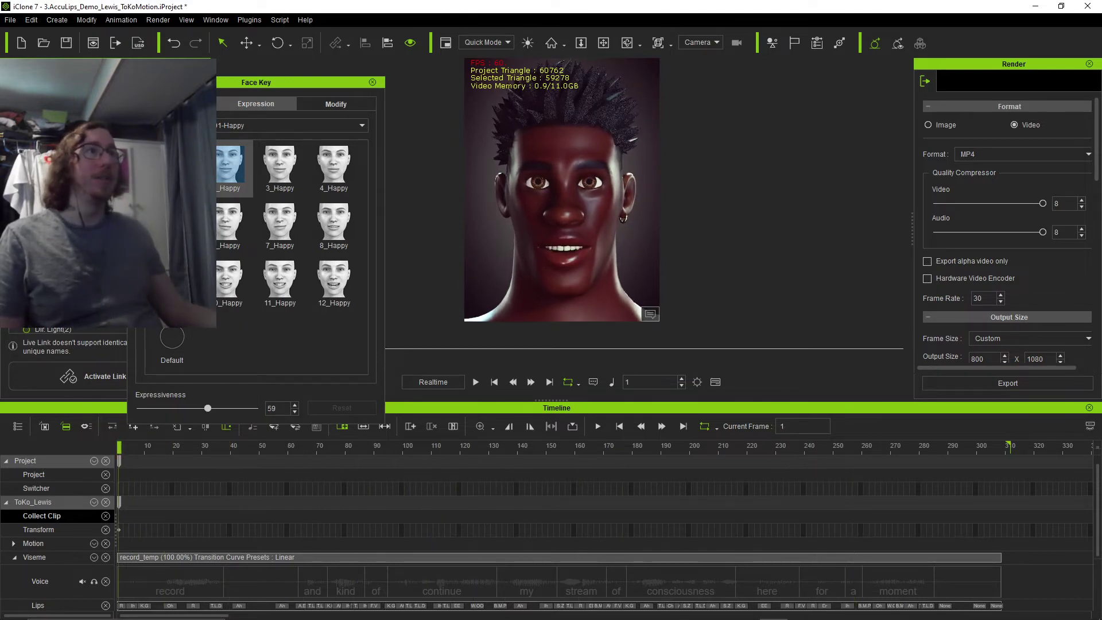
Step: Apply the 11_Fear preset from the 05-Fear expression set and scrub the opening frames to review it with the lip-sync
{"action": "left_click", "coordinate": [269, 126]}
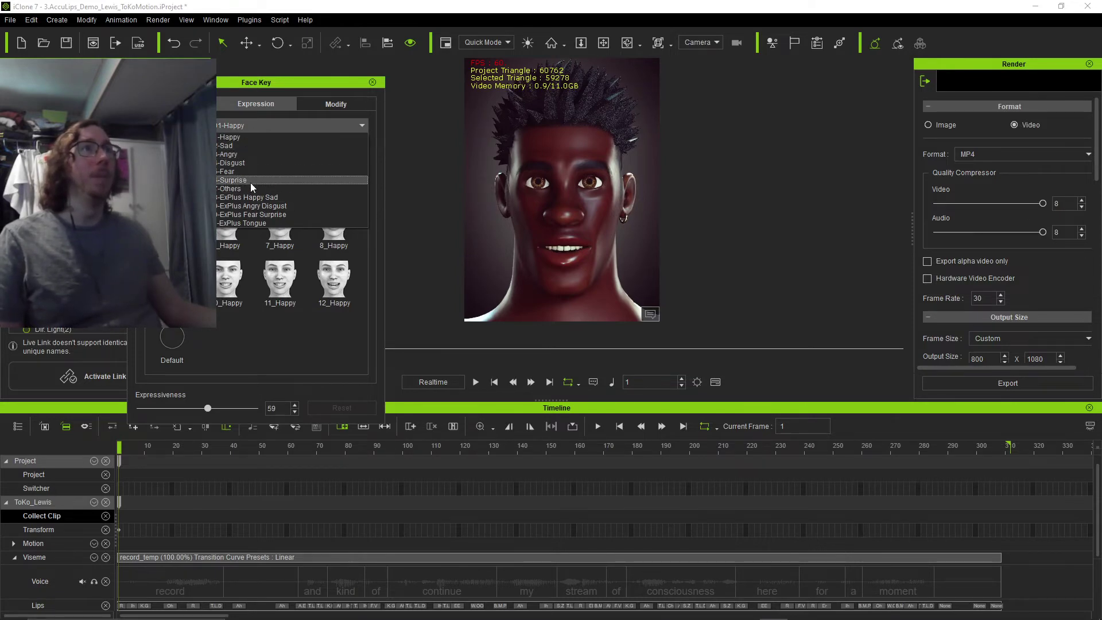
{"action": "left_click", "coordinate": [250, 183]}
{"action": "left_click", "coordinate": [268, 125]}
{"action": "left_click", "coordinate": [232, 171]}
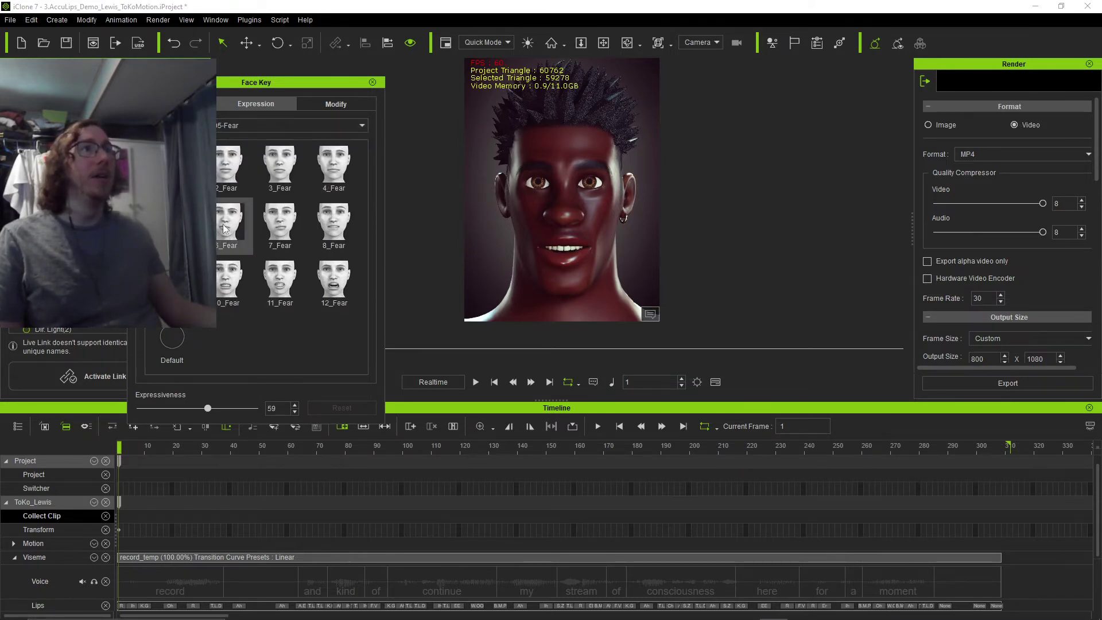
{"action": "left_click", "coordinate": [272, 287]}
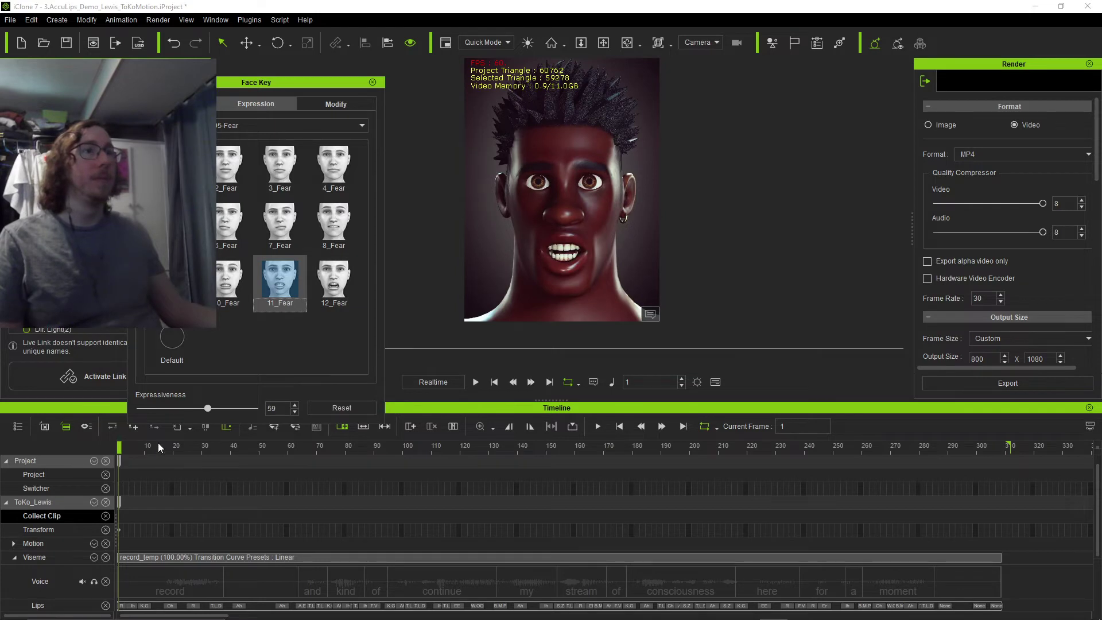
{"action": "left_click_drag", "start_coordinate": [157, 442], "coordinate": [119, 445]}
Step: Apply the 2_All preset from the 07-Others expression set, review it on the opening frames, and check the facial muscle controls
{"action": "left_click", "coordinate": [307, 124]}
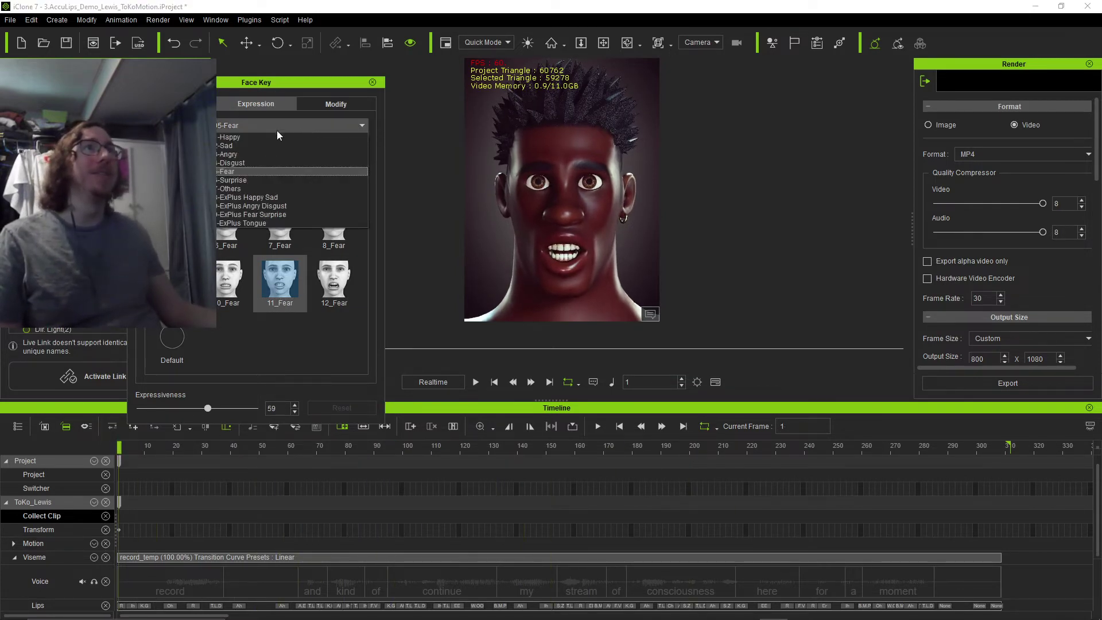
{"action": "left_click", "coordinate": [243, 189]}
{"action": "left_click", "coordinate": [233, 167]}
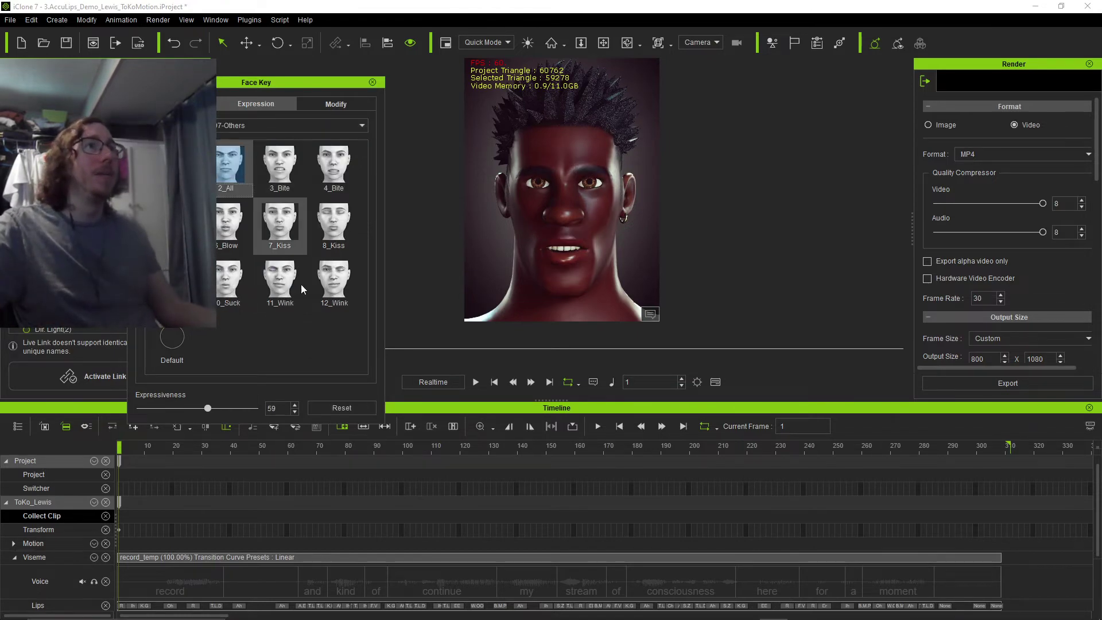
{"action": "mouse_move", "coordinate": [132, 444]}
{"action": "left_mouse_down"}
{"action": "mouse_move", "coordinate": [966, 463]}
{"action": "mouse_move", "coordinate": [119, 449]}
{"action": "left_mouse_up"}
{"action": "left_click", "coordinate": [176, 104]}
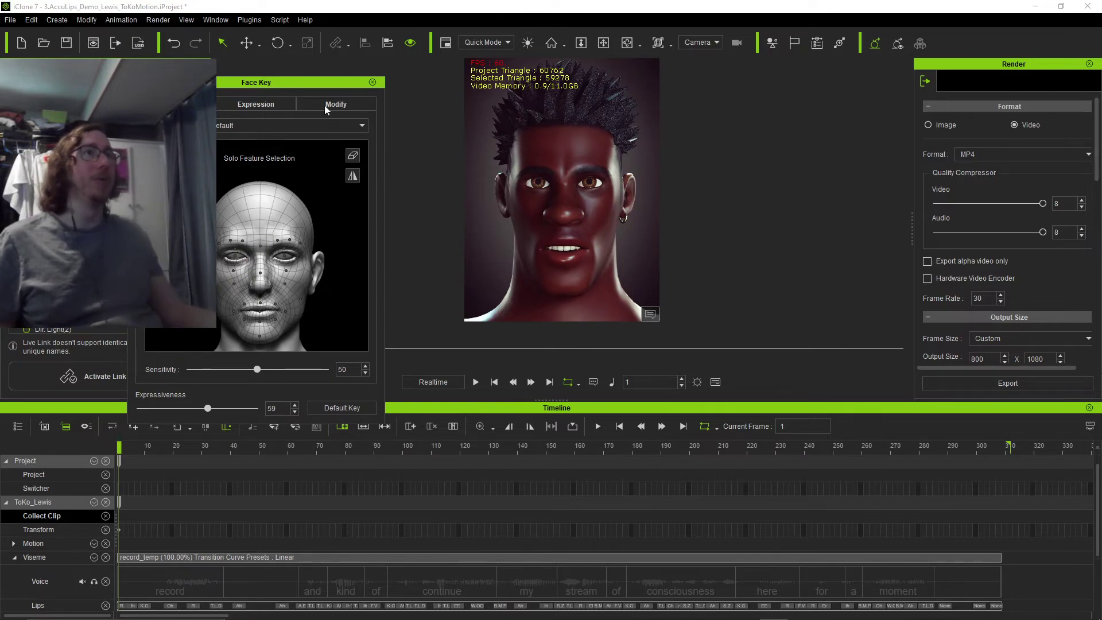
{"action": "left_click", "coordinate": [265, 103]}
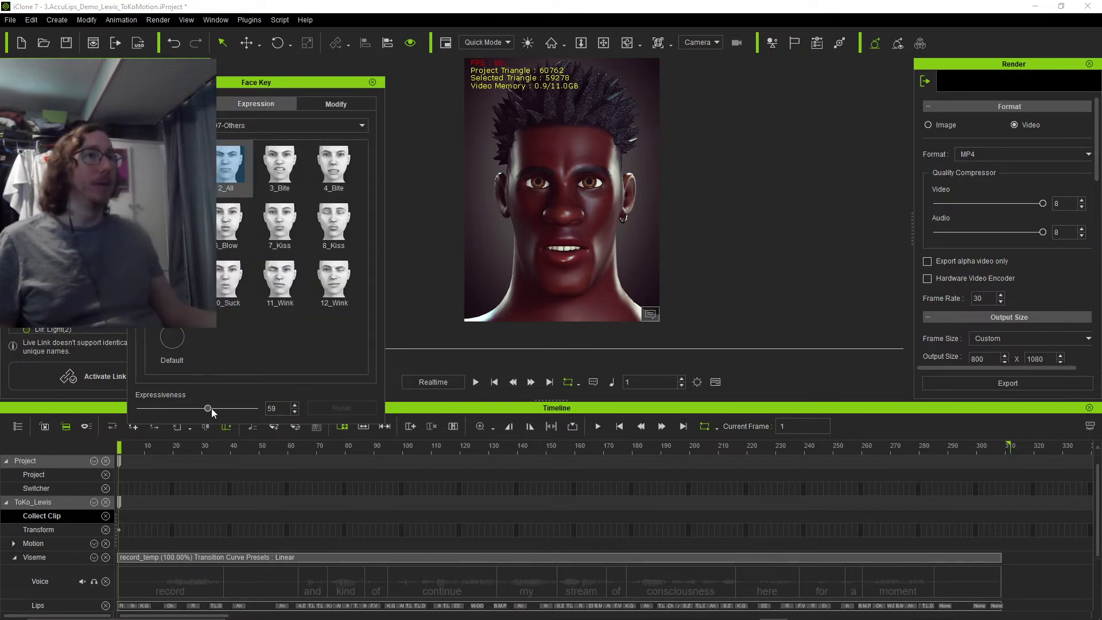
Step: Set the 2_All preset's expressiveness to 0, then scrub the timeline to review the face, ending at frame 1
{"action": "left_click_drag", "start_coordinate": [209, 409], "coordinate": [135, 408]}
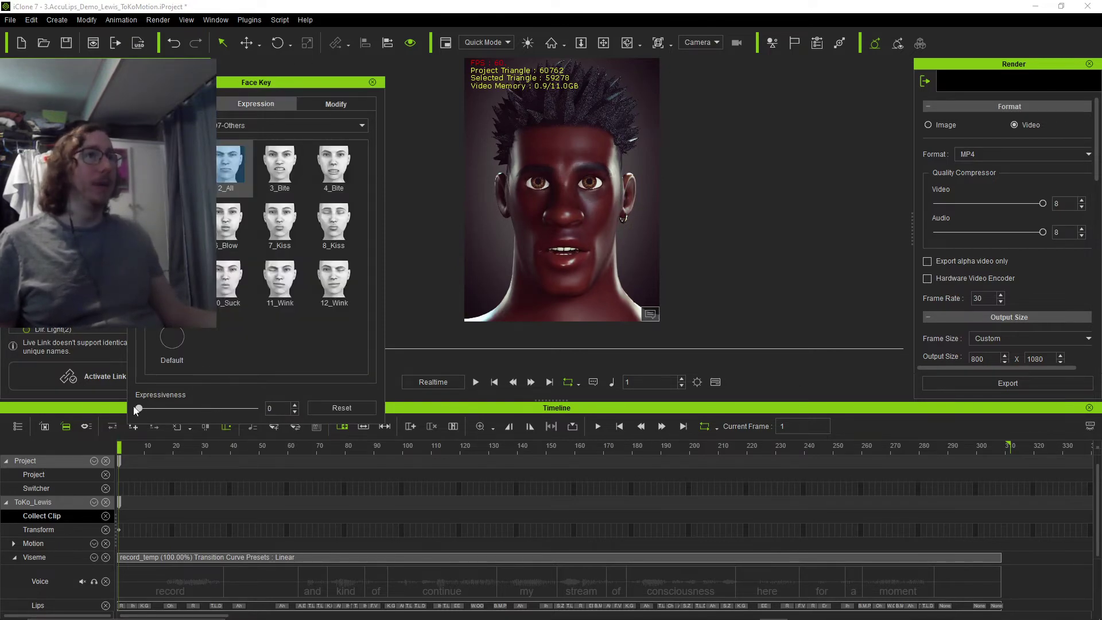
{"action": "left_click", "coordinate": [373, 83]}
{"action": "left_click_drag", "start_coordinate": [119, 438], "coordinate": [121, 468]}
{"action": "left_click_drag", "start_coordinate": [413, 470], "coordinate": [531, 464]}
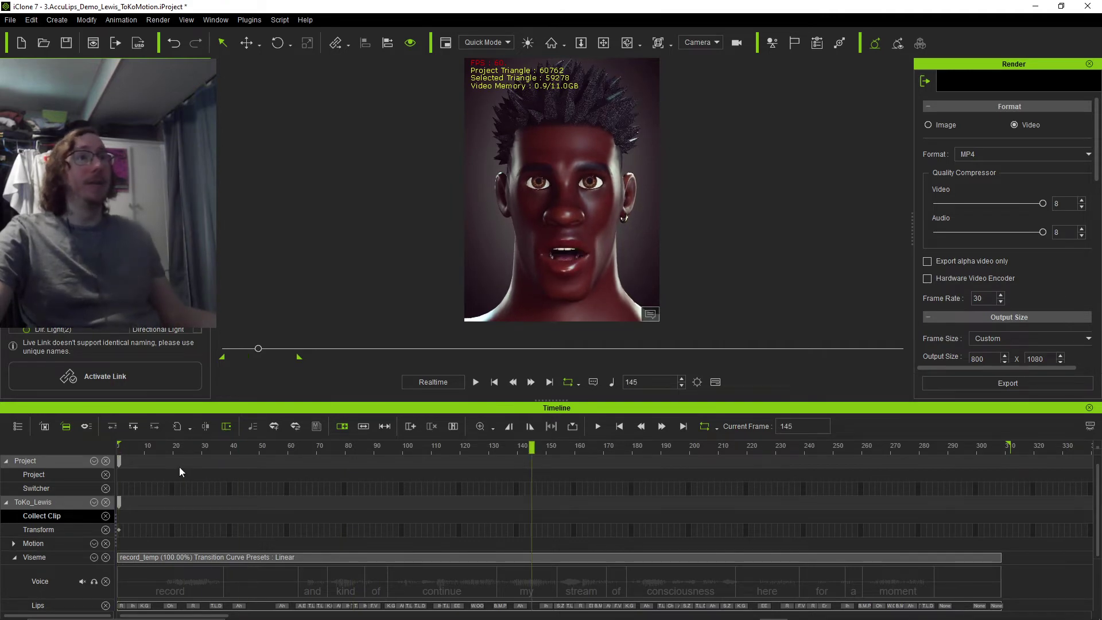
{"action": "left_click", "coordinate": [120, 450]}
Step: Check the Viseme and Expression tracks of ToKo_Lewis and play the lip-sync animation from frame 1
{"action": "scroll", "coordinate": [48, 547], "scroll_direction": "down", "scroll_amount": 3}
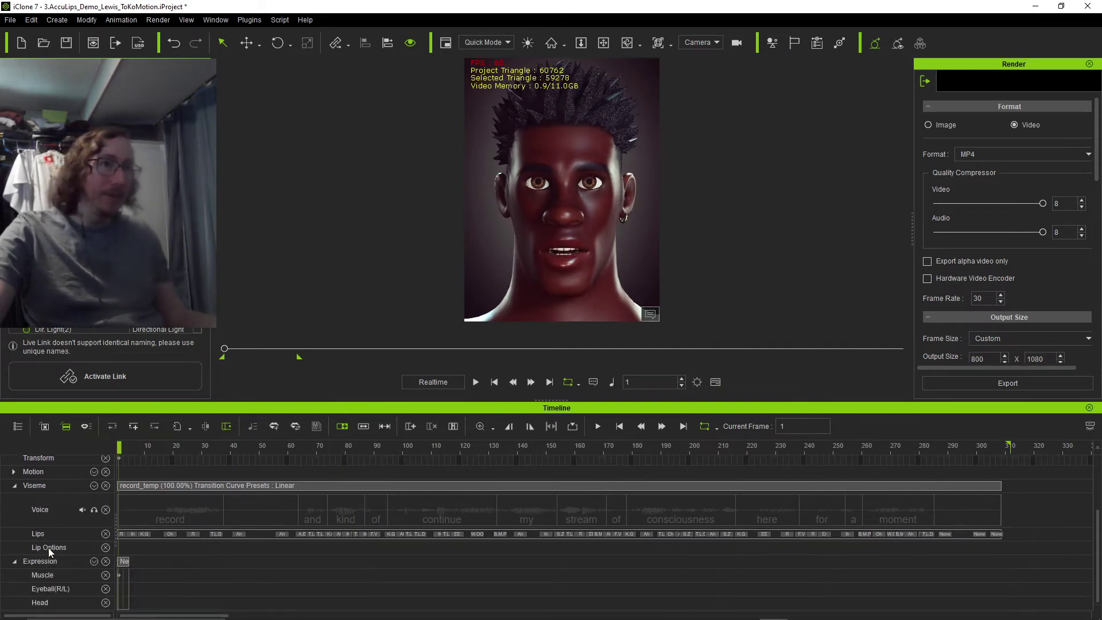
{"action": "scroll", "coordinate": [57, 577], "scroll_direction": "up", "scroll_amount": 3}
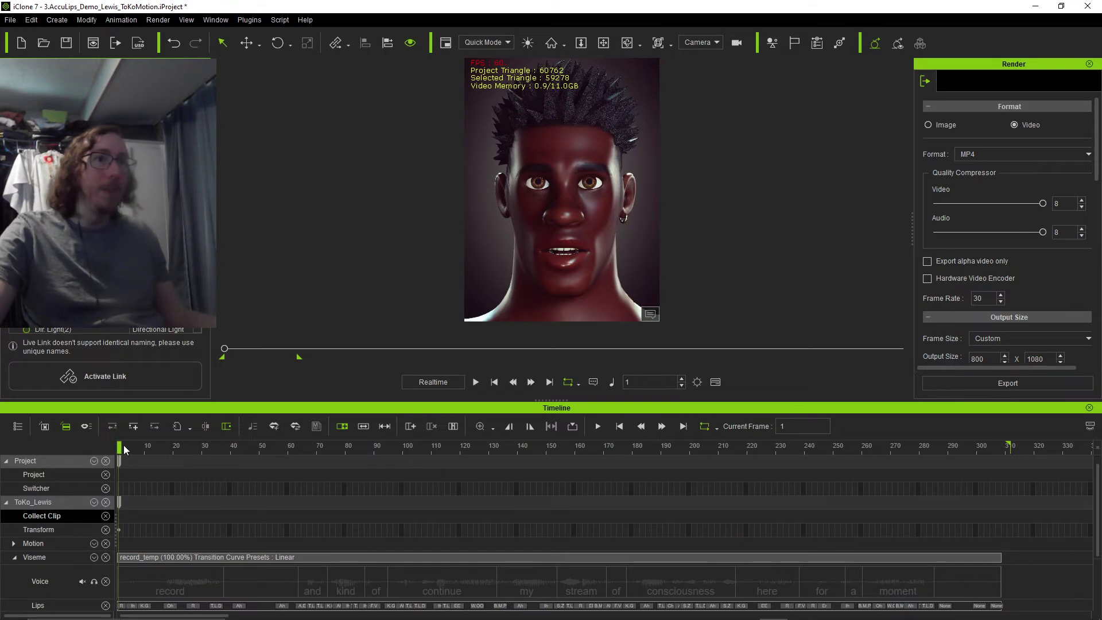
{"action": "key", "text": "space"}
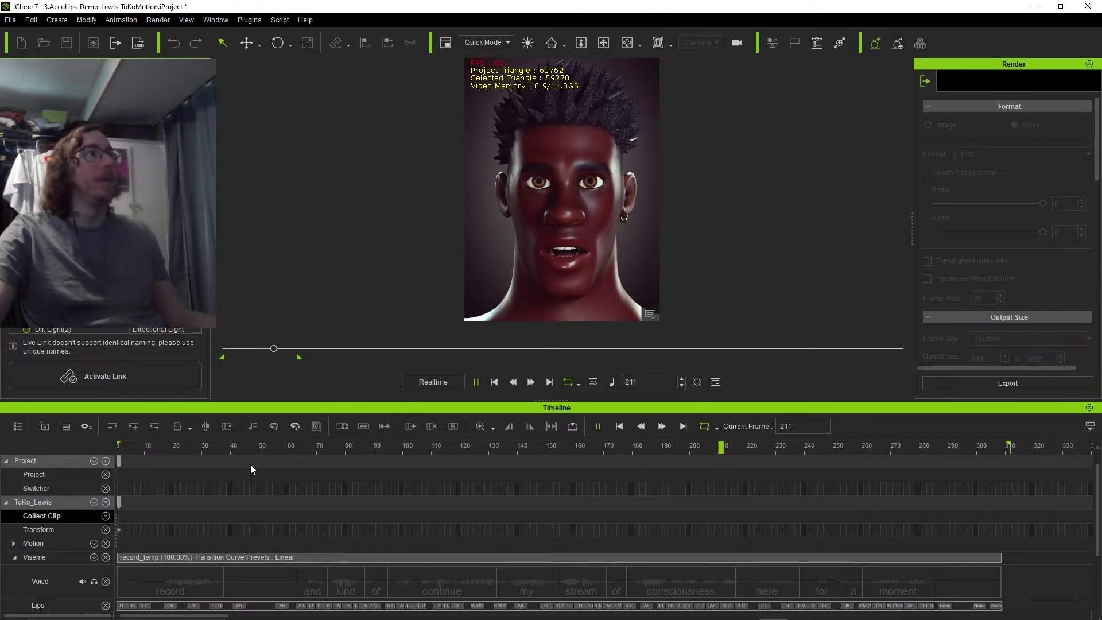
{"action": "key", "text": "space"}
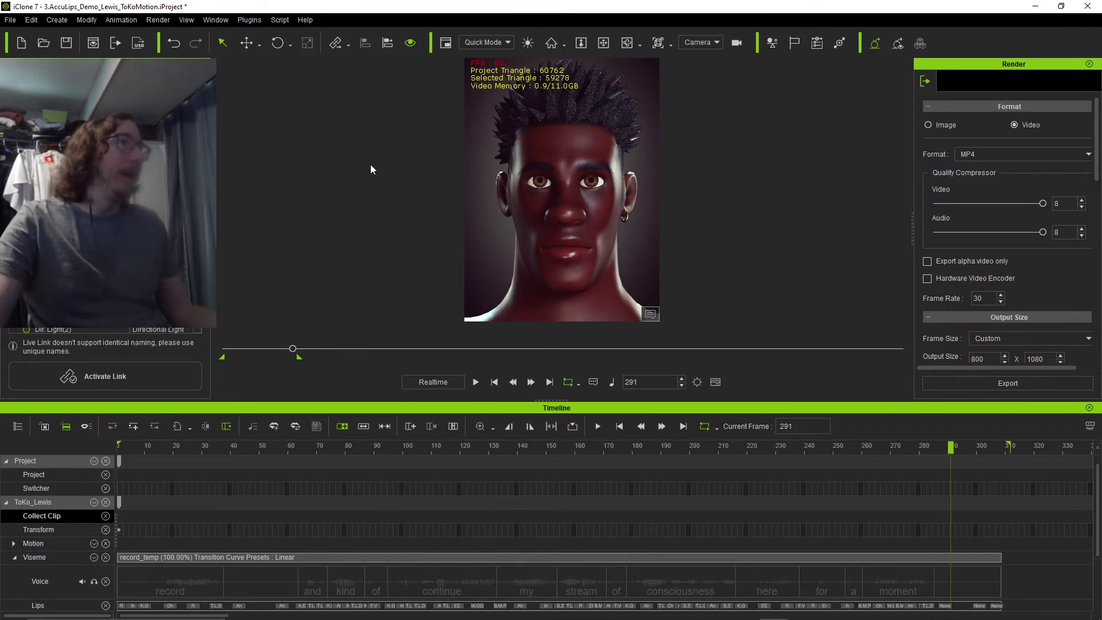
Step: Inspect the viseme strengths on the Lips track, scrub back to frame 1, and collapse the Expression track
{"action": "scroll", "coordinate": [238, 536], "scroll_direction": "down", "scroll_amount": 2}
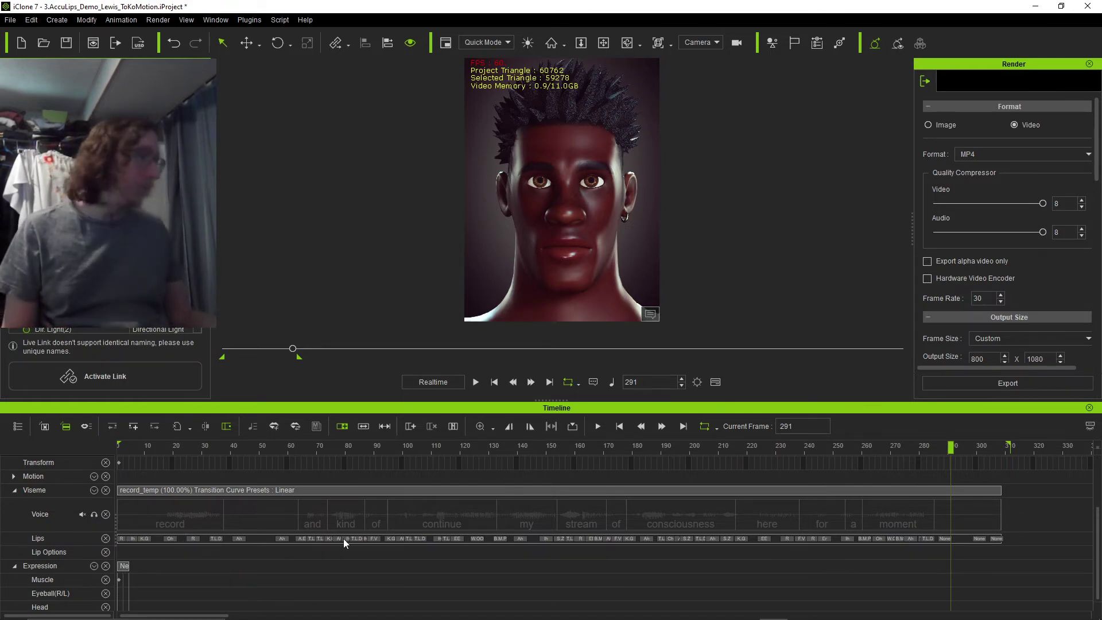
{"action": "mouse_move", "coordinate": [407, 539]}
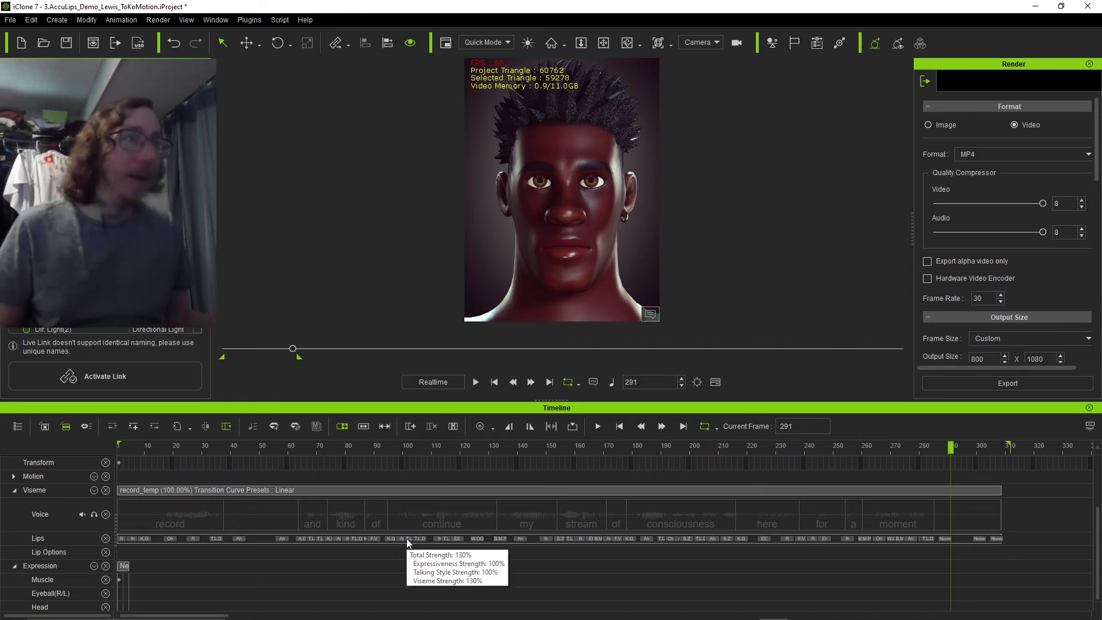
{"action": "left_click_drag", "start_coordinate": [500, 465], "coordinate": [160, 464]}
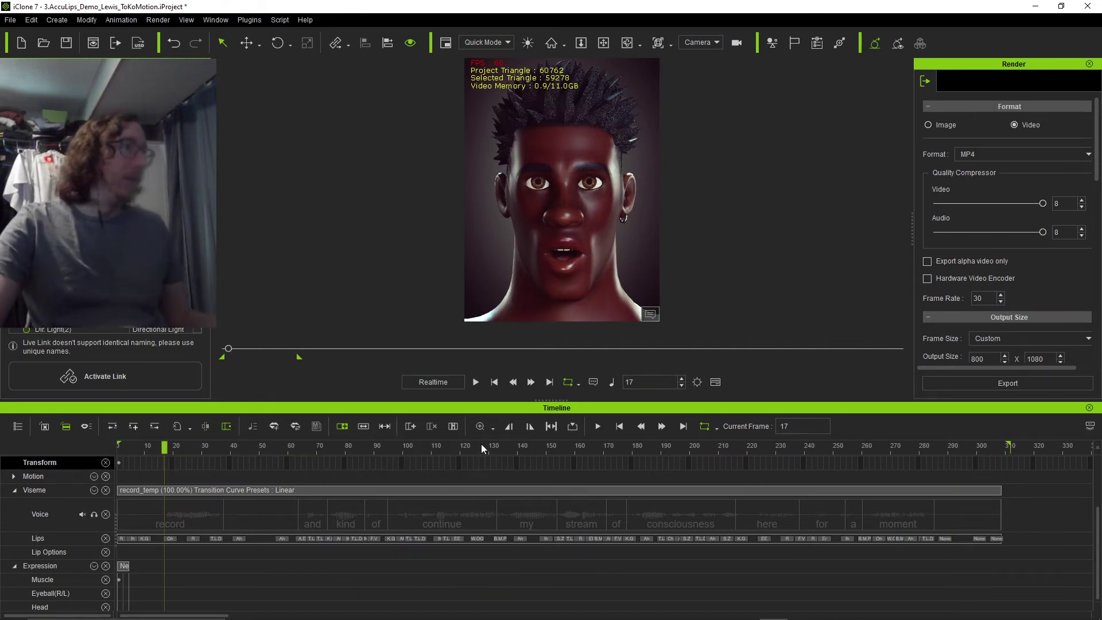
{"action": "left_click_drag", "start_coordinate": [481, 446], "coordinate": [118, 466]}
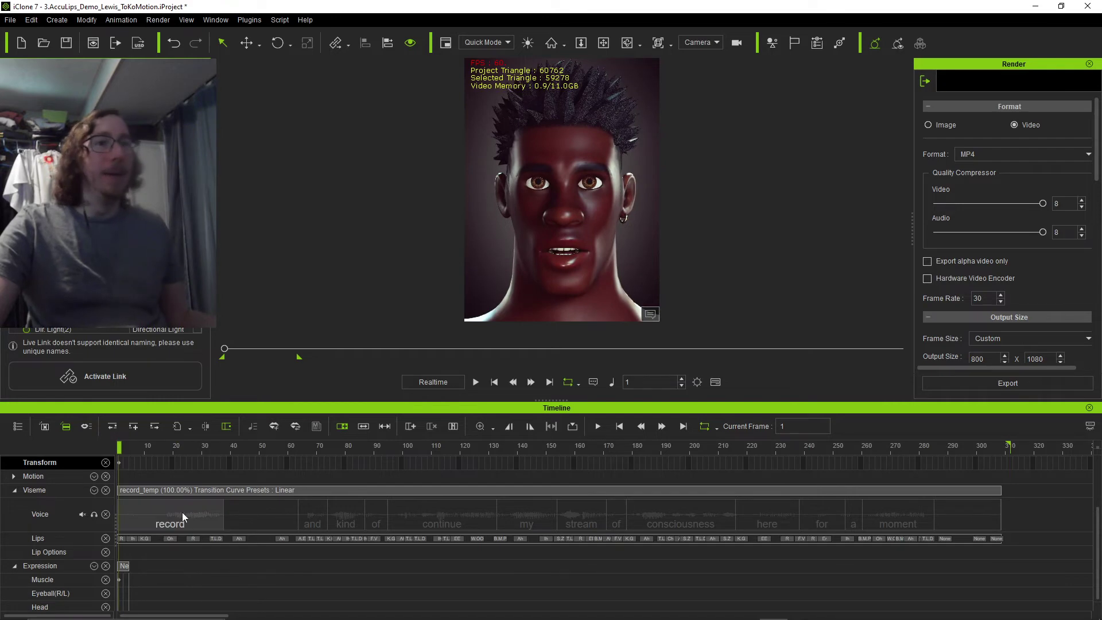
{"action": "left_click", "coordinate": [15, 566]}
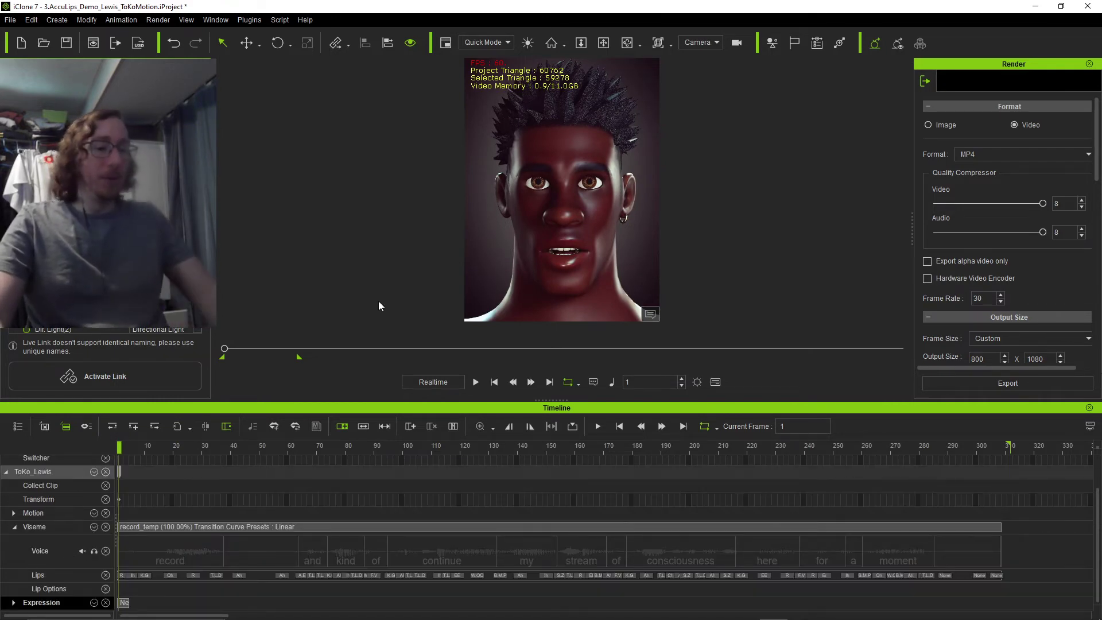
Step: Activate Live Link in iClone, then switch to Unreal Engine and frame the selected head in a frontal close-up
{"action": "key", "text": "super+Down"}
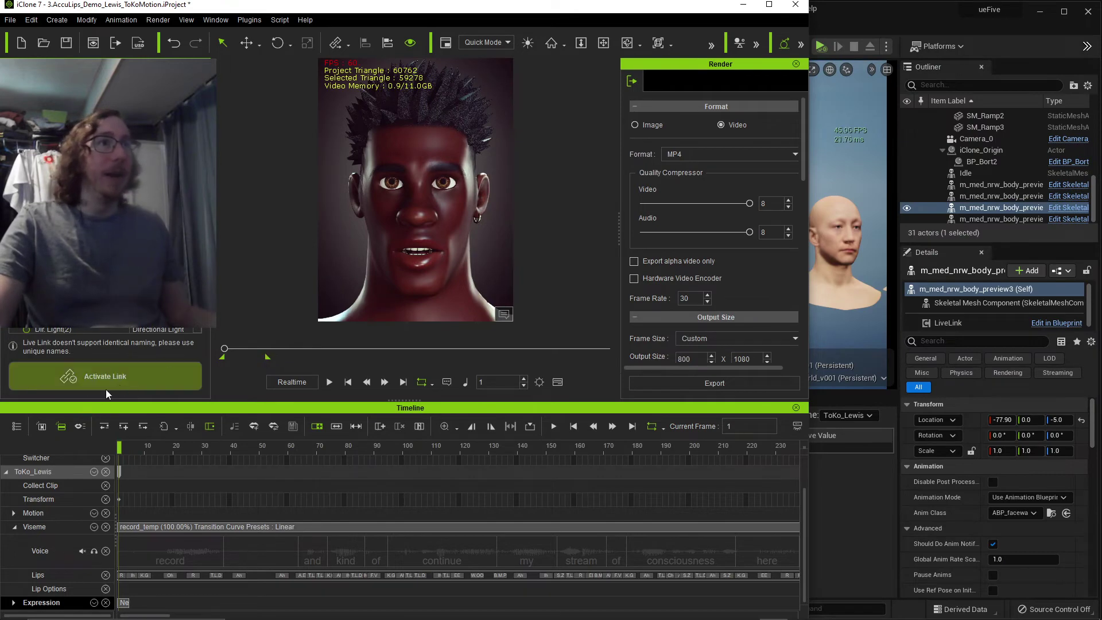
{"action": "left_click", "coordinate": [138, 387]}
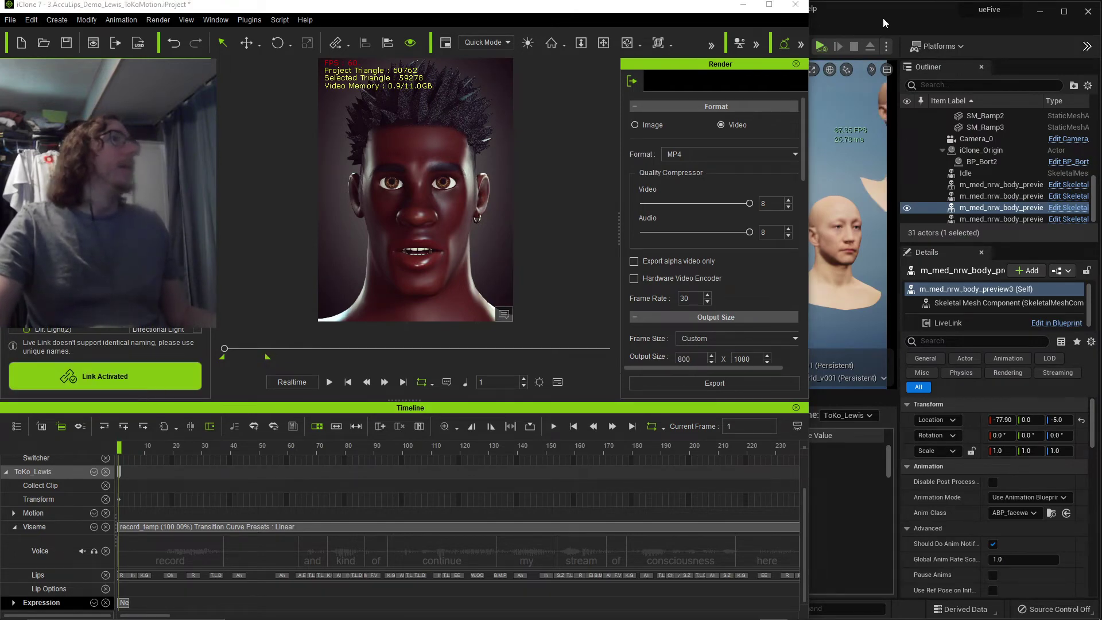
{"action": "left_click", "coordinate": [883, 18]}
{"action": "mouse_move", "coordinate": [749, 256]}
{"action": "right_mouse_down"}
{"action": "mouse_move", "coordinate": [769, 256]}
{"action": "mouse_move", "coordinate": [749, 256]}
{"action": "right_mouse_up"}
{"action": "key", "text": "f"}
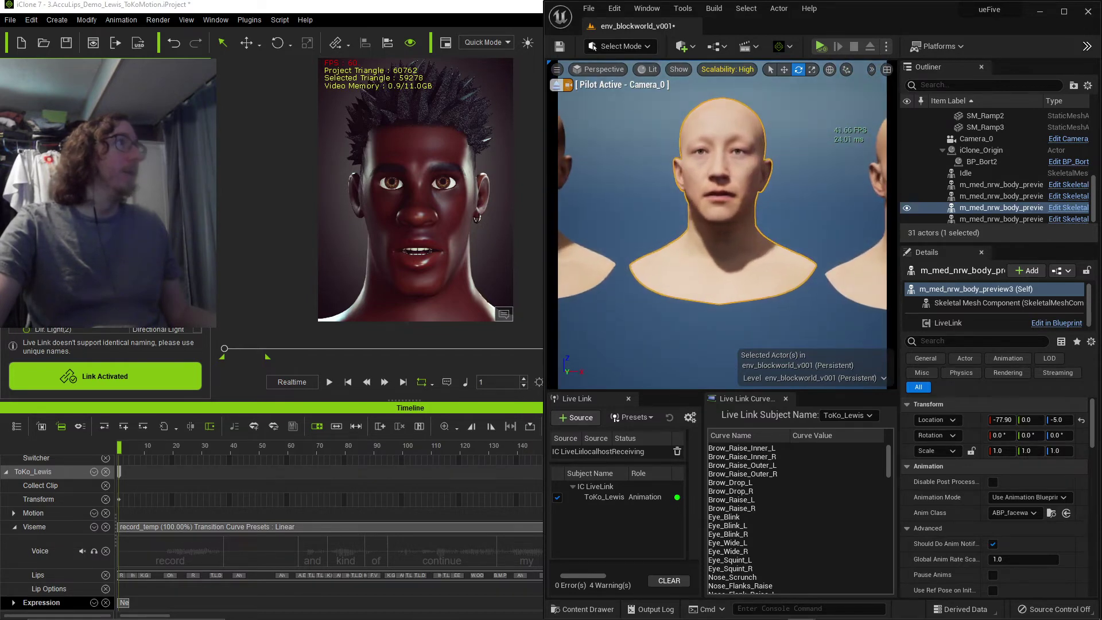
{"action": "scroll", "coordinate": [722, 225], "scroll_direction": "up", "scroll_amount": 8}
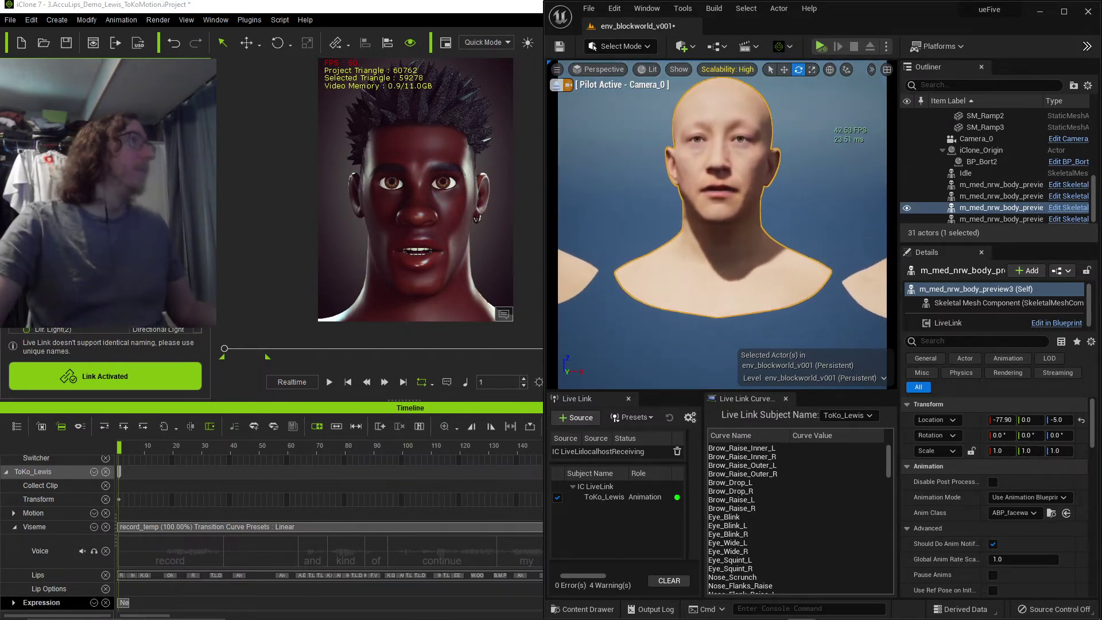
{"action": "right_click_drag", "start_coordinate": [742, 192], "coordinate": [728, 212]}
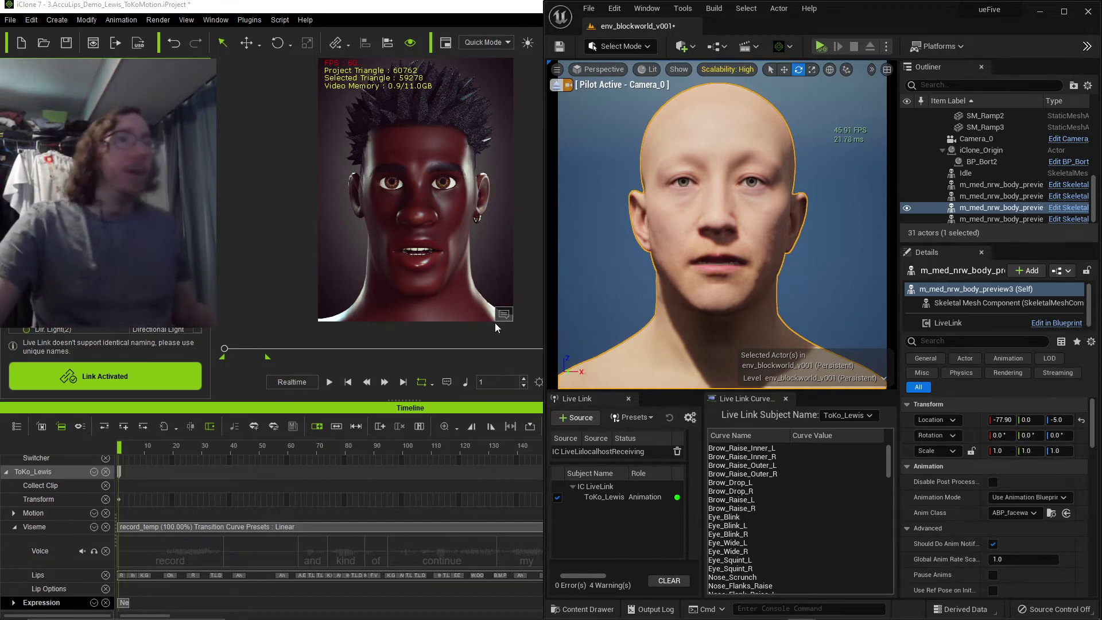
Step: Play the animation in iClone, hide the Render and Timeline panels, and narrow the window to sit beside Unreal Engine
{"action": "left_click", "coordinate": [332, 384]}
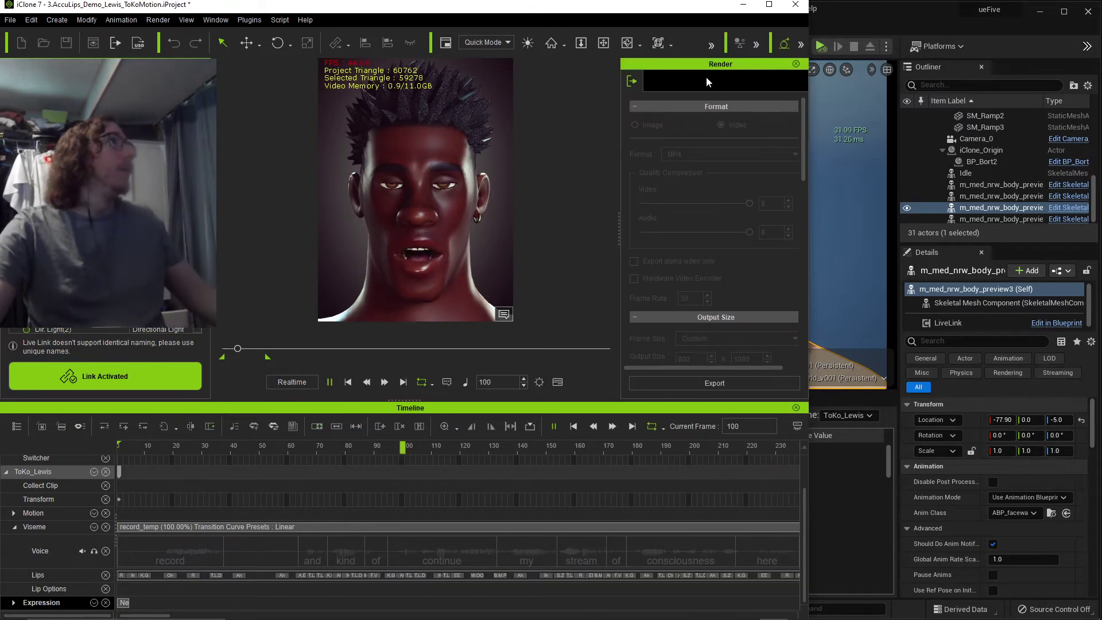
{"action": "left_click", "coordinate": [796, 64]}
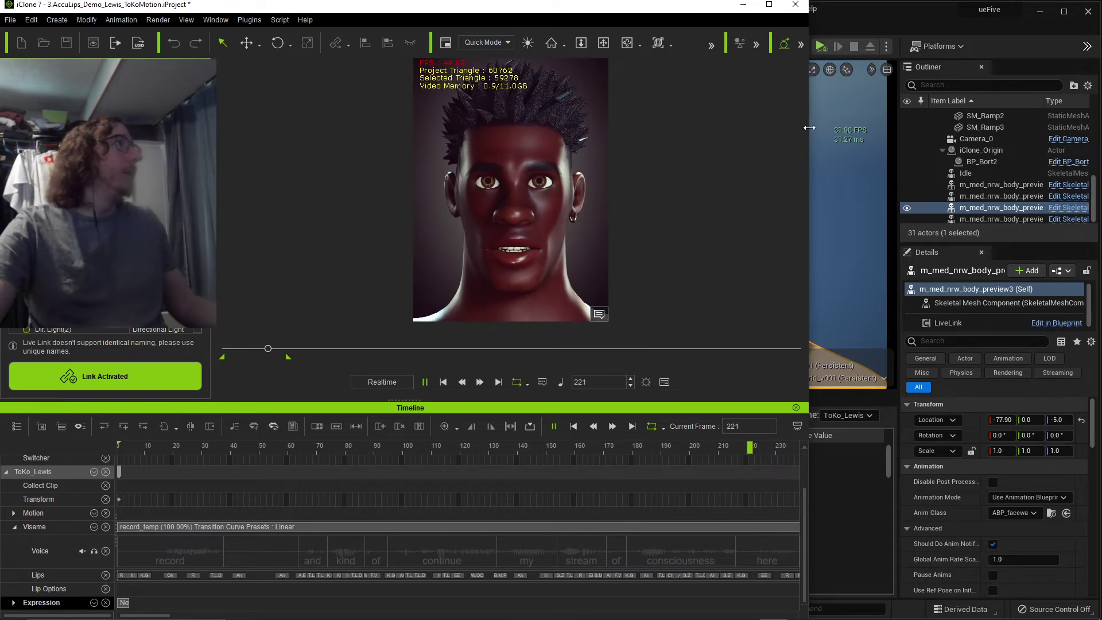
{"action": "left_click", "coordinate": [660, 387]}
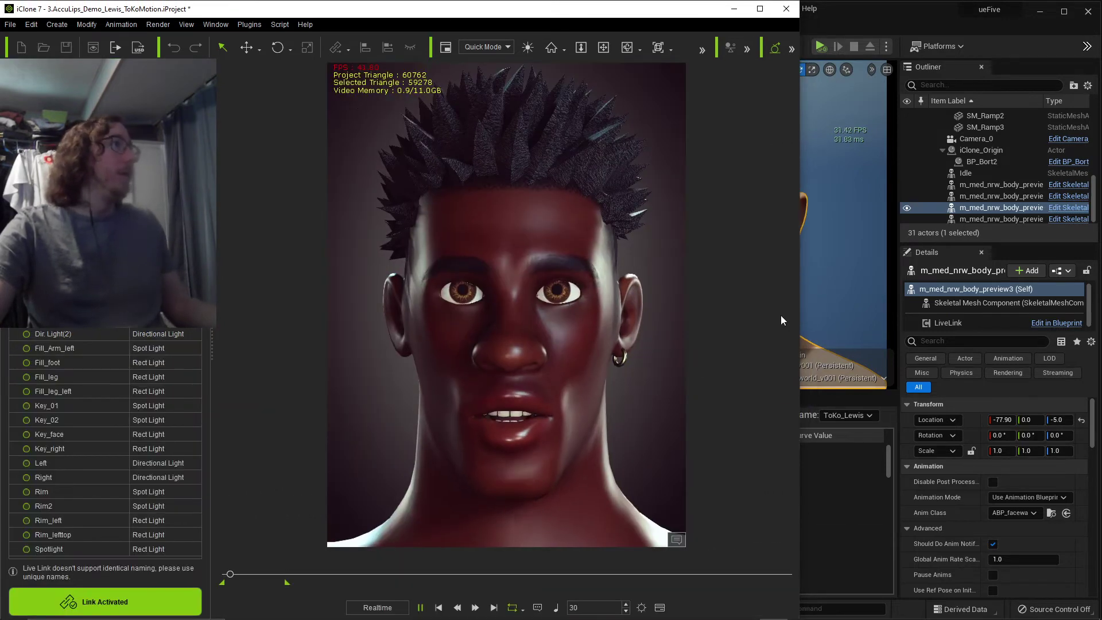
{"action": "left_click_drag", "start_coordinate": [799, 303], "coordinate": [543, 302]}
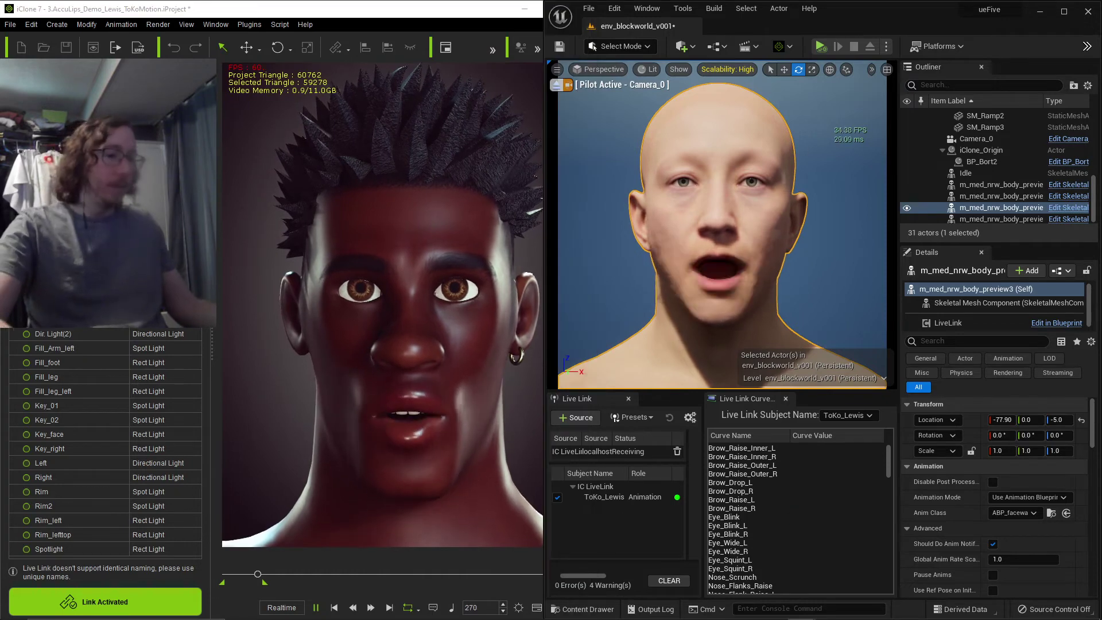
Step: Maximize the Unreal Engine viewport and deselect the head to view its live lip-sync without the selection outline
{"action": "key", "text": "F11"}
{"action": "right_click_drag", "start_coordinate": [827, 236], "coordinate": [813, 265]}
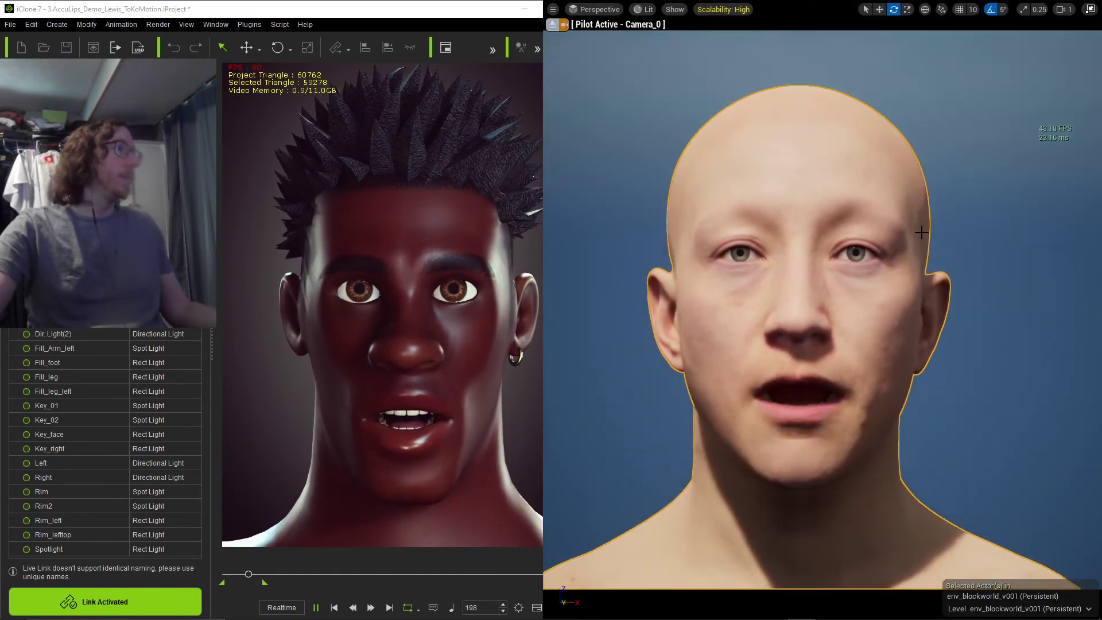
{"action": "left_click", "coordinate": [973, 174]}
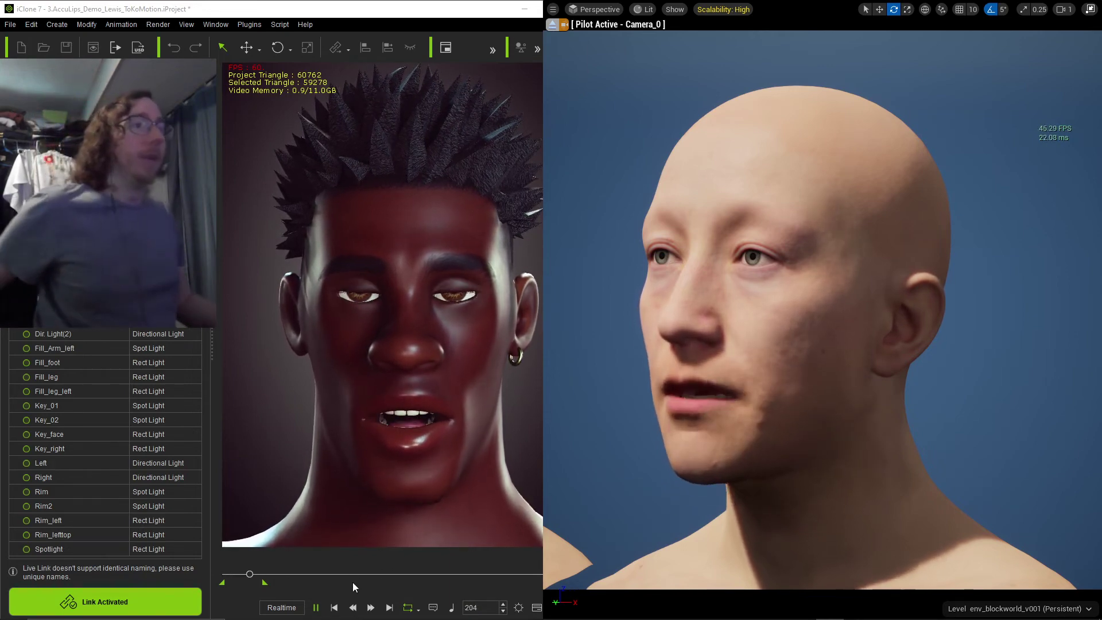
Step: Pause and resume the iClone playback, review the linked Unreal Engine head from another angle, and stop at frame 102
{"action": "left_click", "coordinate": [307, 613]}
{"action": "left_click", "coordinate": [315, 608]}
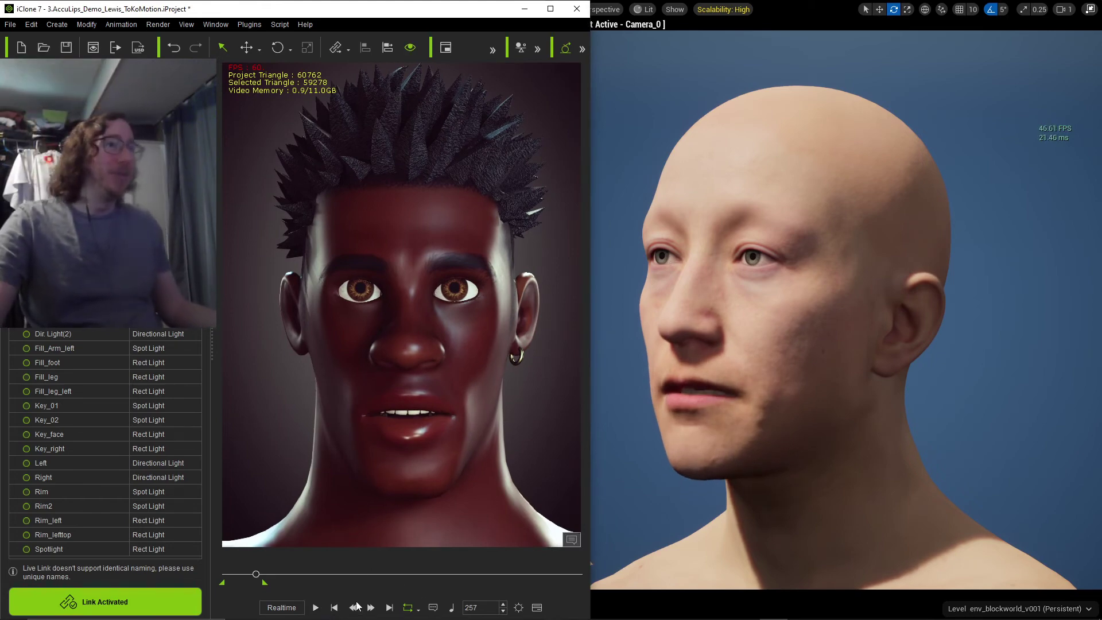
{"action": "left_click", "coordinate": [316, 607]}
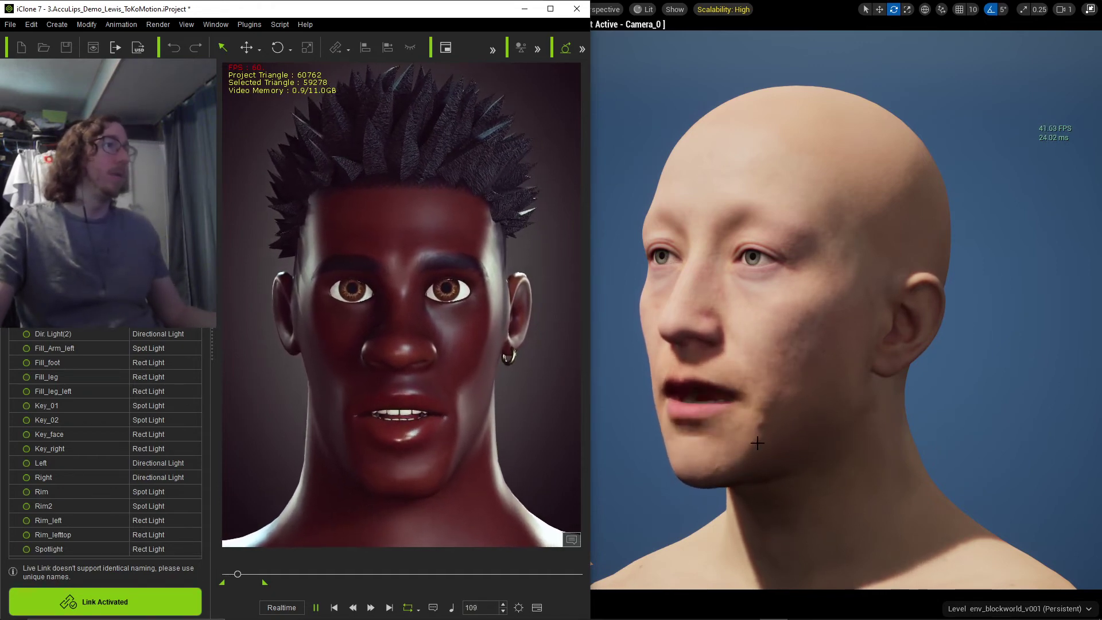
{"action": "key", "text": "alt+Tab"}
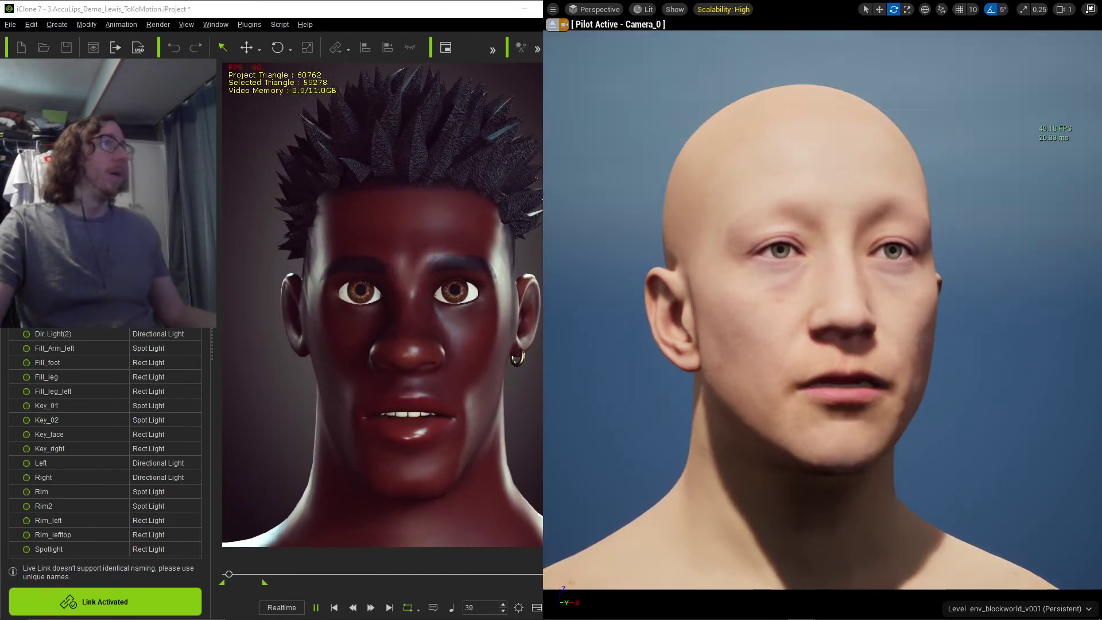
{"action": "left_click", "coordinate": [319, 607]}
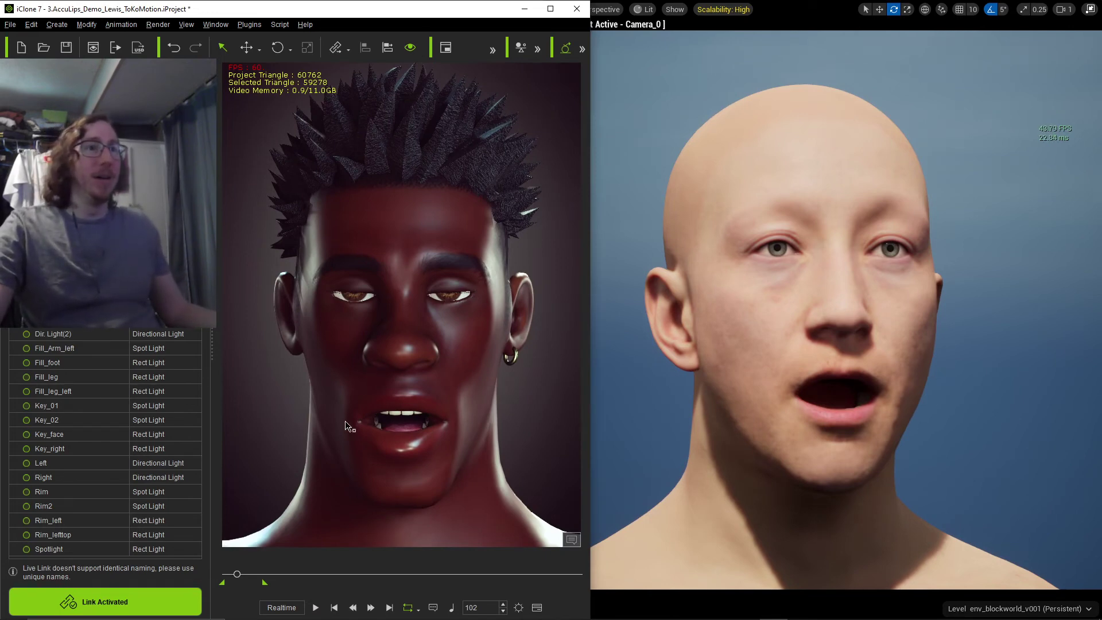
{"action": "middle_click_drag", "start_coordinate": [442, 410], "coordinate": [462, 402]}
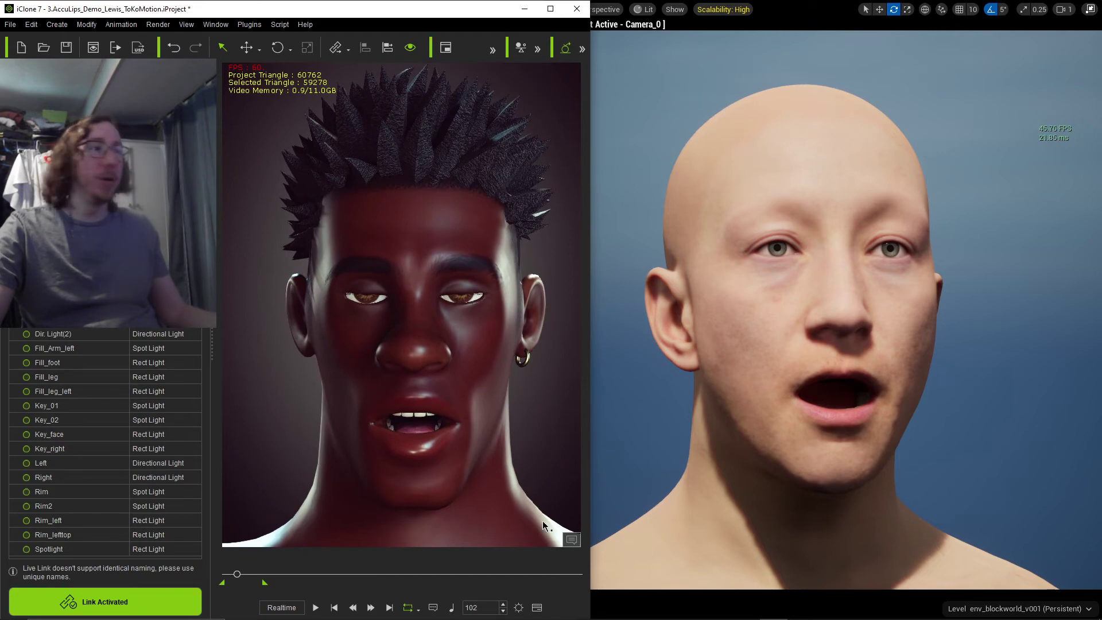
Step: Show the iClone timeline again and add the Camera to its track list
{"action": "left_click", "coordinate": [537, 607]}
{"action": "scroll", "coordinate": [40, 488], "scroll_direction": "down", "scroll_amount": 1}
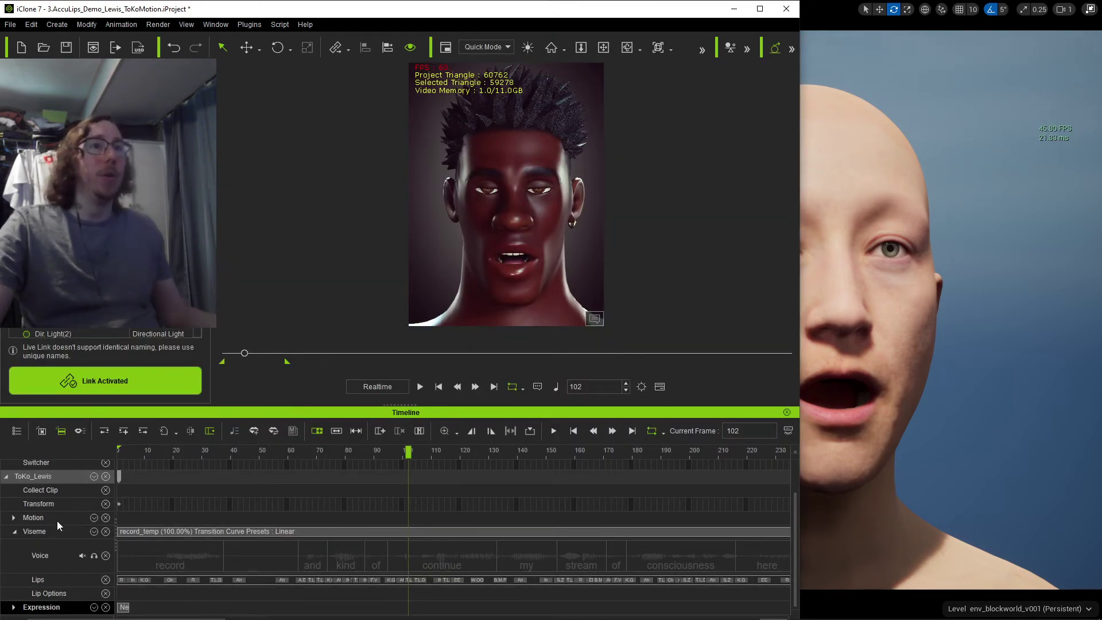
{"action": "scroll", "coordinate": [57, 521], "scroll_direction": "up", "scroll_amount": 1}
{"action": "left_click", "coordinate": [17, 431]}
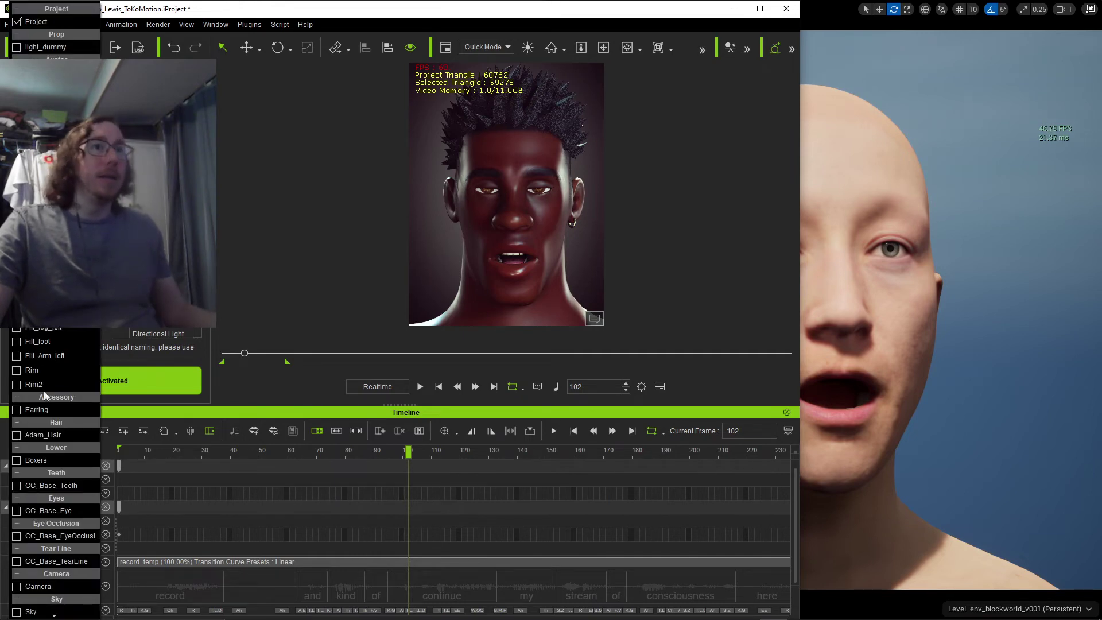
{"action": "scroll", "coordinate": [23, 574], "scroll_direction": "down", "scroll_amount": 1}
{"action": "left_click", "coordinate": [17, 581]}
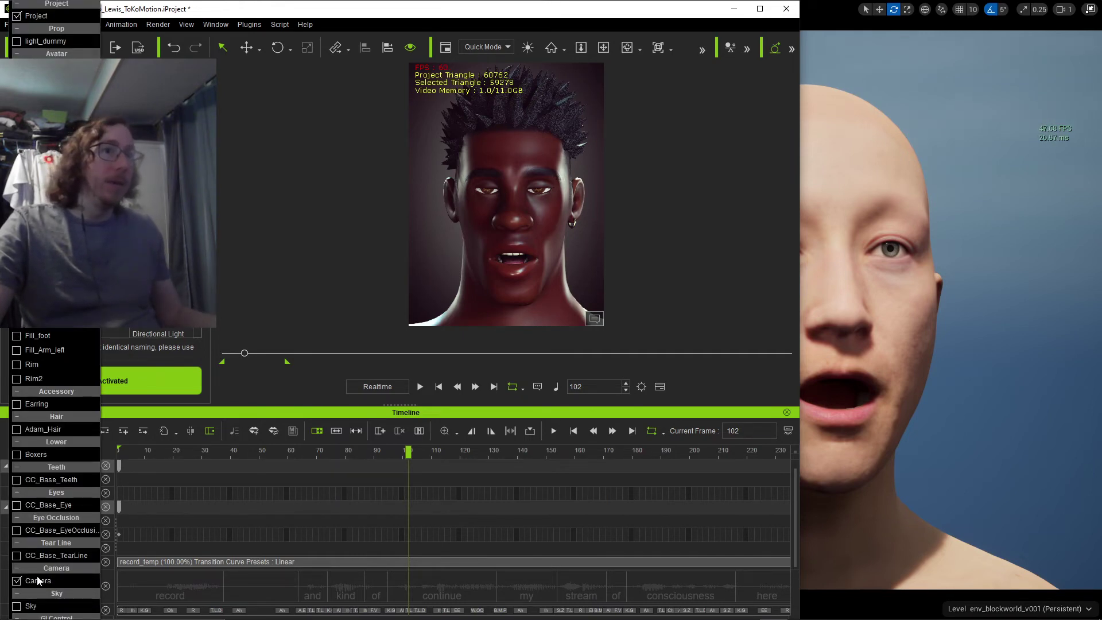
Step: Delete all Camera transform keys except the one at frame 1, then select the Voice track of ToKo_Lewis
{"action": "left_click", "coordinate": [180, 536]}
{"action": "scroll", "coordinate": [46, 525], "scroll_direction": "down", "scroll_amount": 2}
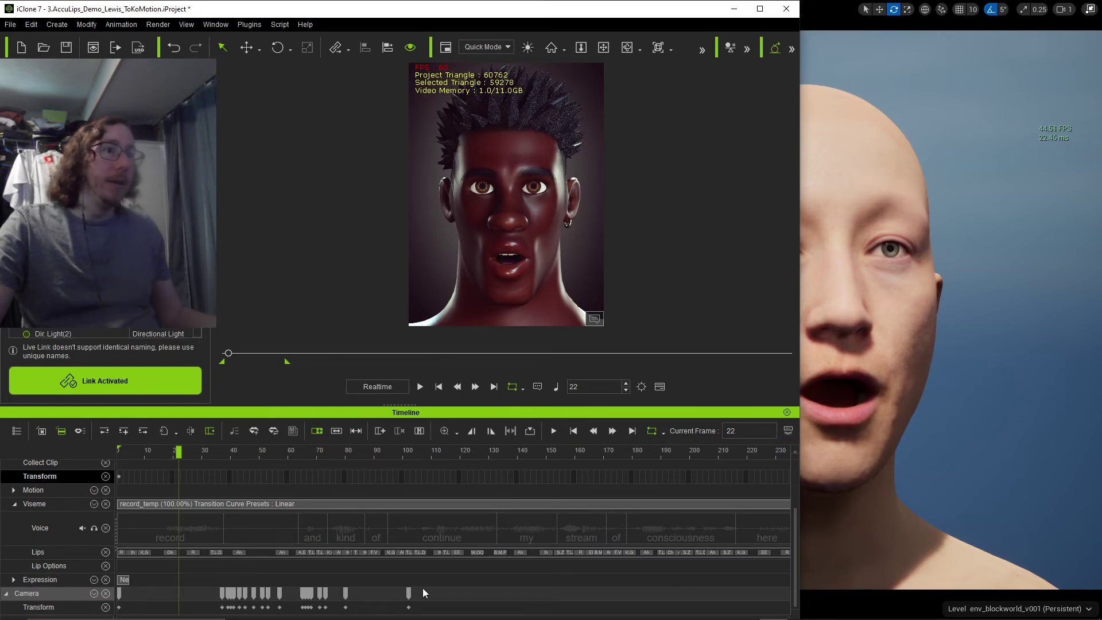
{"action": "left_click_drag", "start_coordinate": [422, 588], "coordinate": [216, 577]}
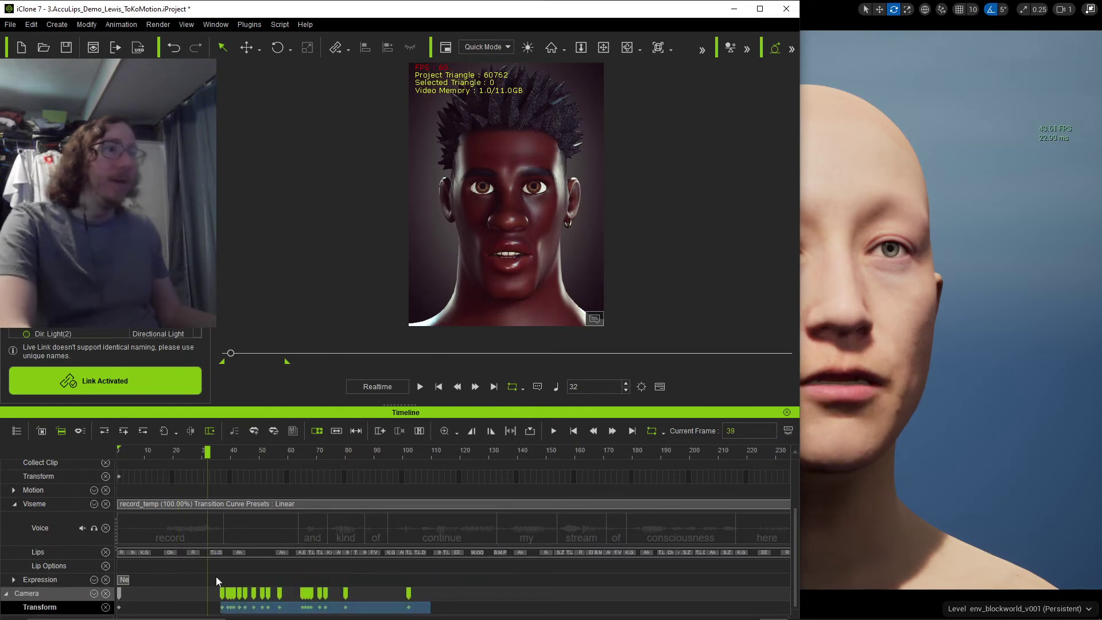
{"action": "key", "text": "Delete"}
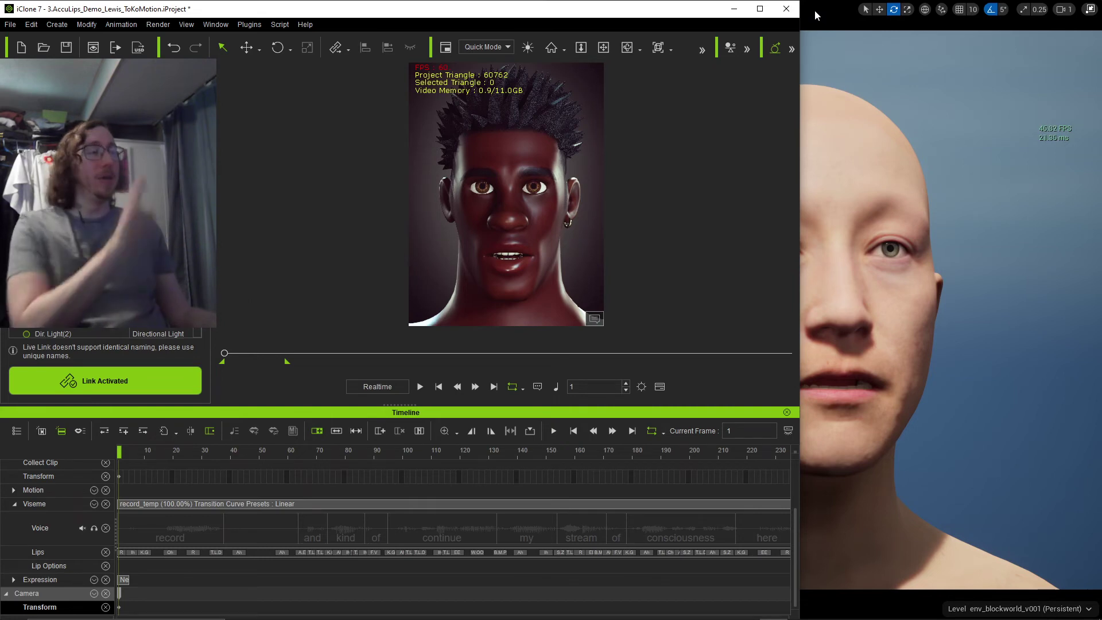
{"action": "mouse_move", "coordinate": [21, 603]}
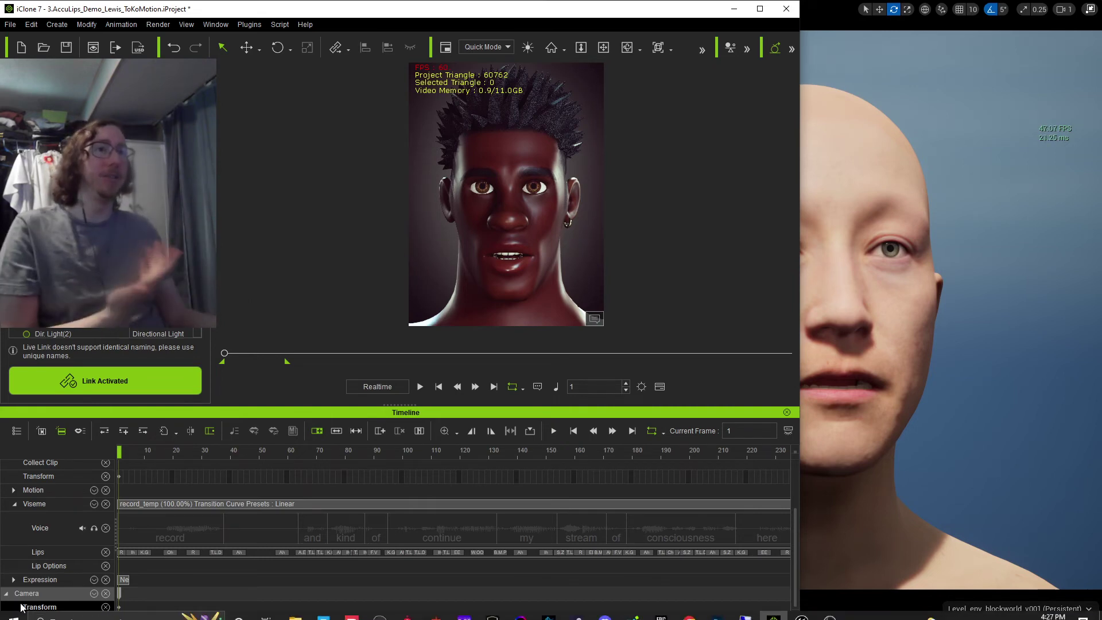
{"action": "left_click", "coordinate": [39, 528]}
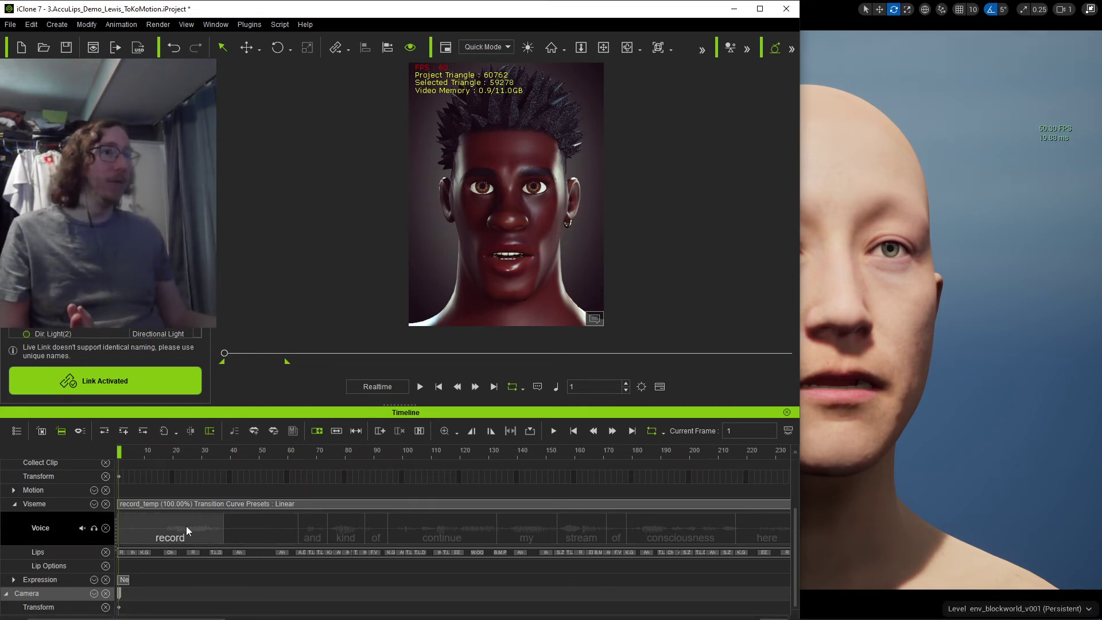
Step: Examine the available options for the Viseme clip without choosing any, and move the playhead to frame 17
{"action": "right_click", "coordinate": [211, 503]}
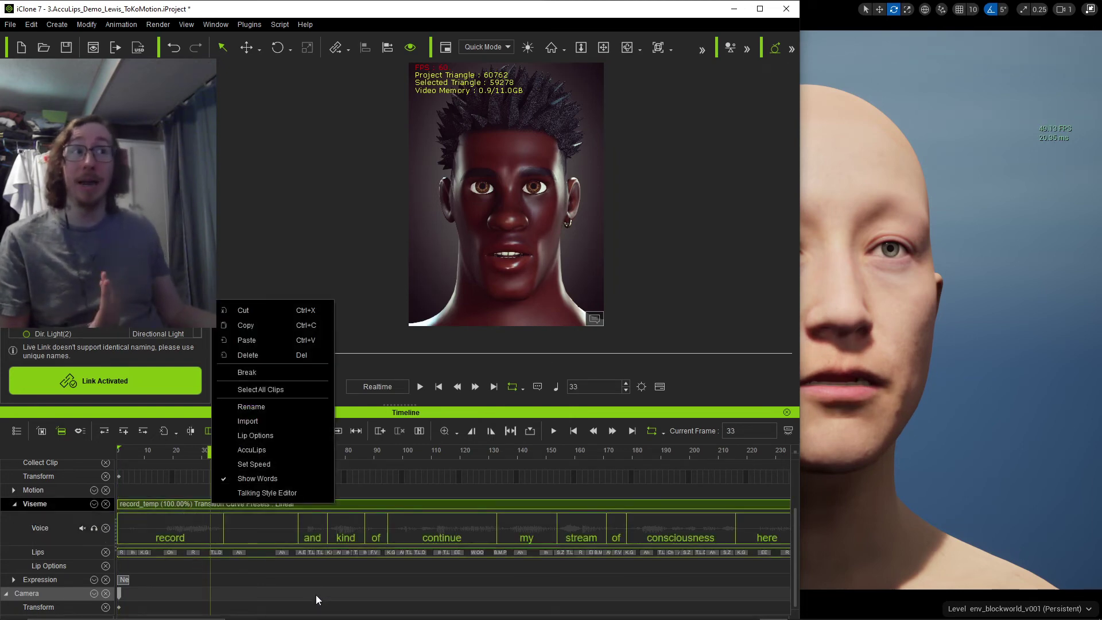
{"action": "left_click", "coordinate": [170, 455]}
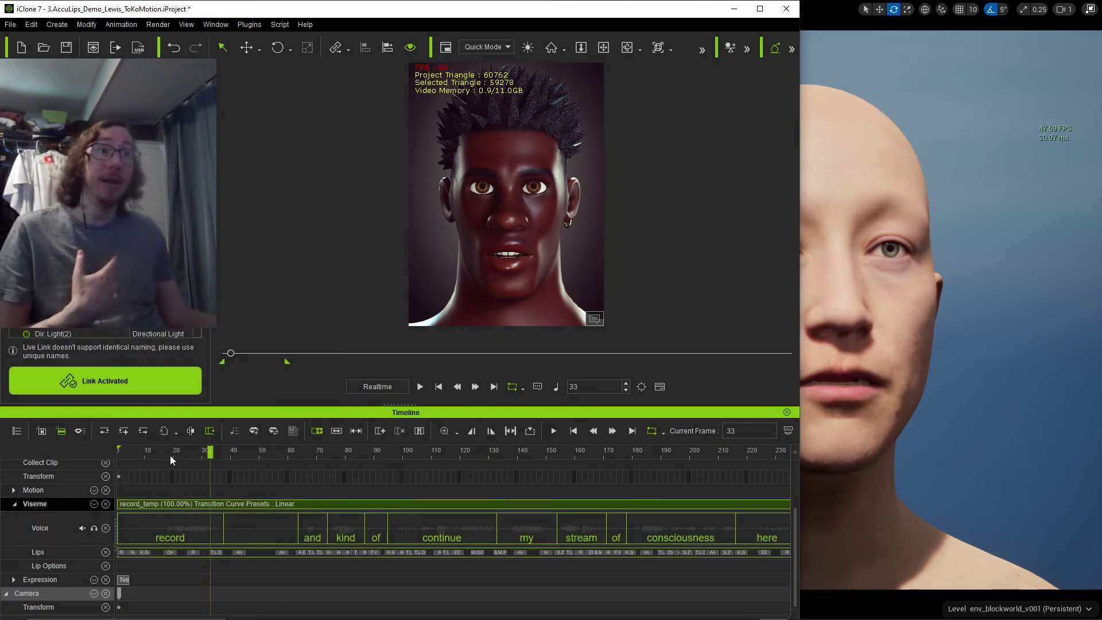
{"action": "left_click", "coordinate": [164, 454]}
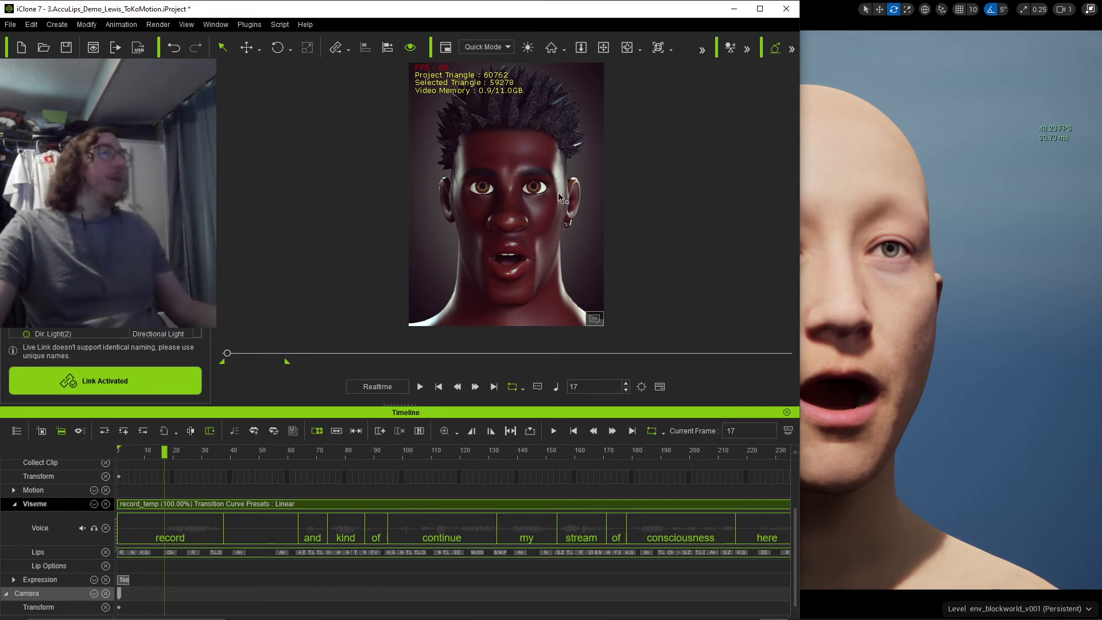
Step: Hide the iClone timeline, narrow the iClone window to uncover the Unreal Engine viewport, and return to frame 1
{"action": "left_click", "coordinate": [665, 390]}
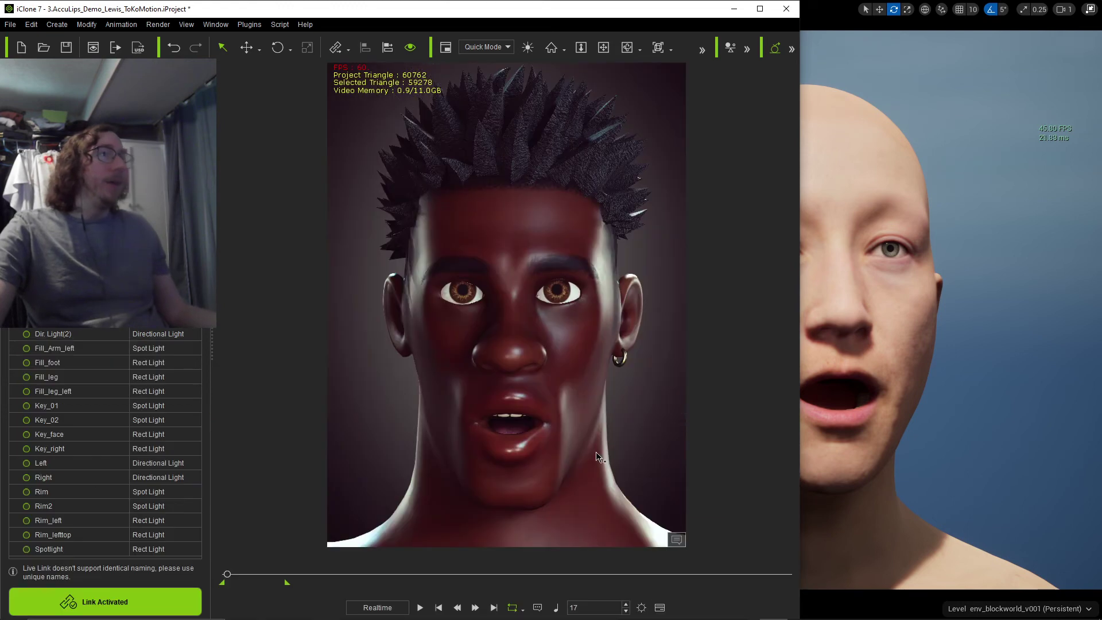
{"action": "left_click_drag", "start_coordinate": [801, 353], "coordinate": [543, 342]}
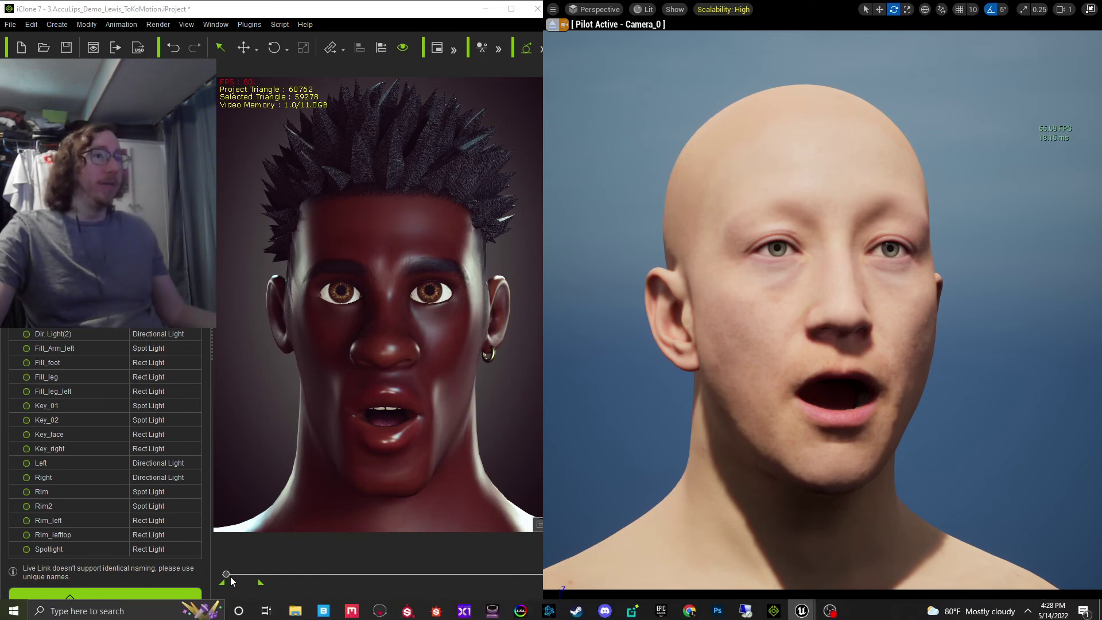
{"action": "mouse_move", "coordinate": [227, 578]}
{"action": "left_mouse_down"}
{"action": "mouse_move", "coordinate": [254, 581]}
{"action": "mouse_move", "coordinate": [224, 578]}
{"action": "left_mouse_up"}
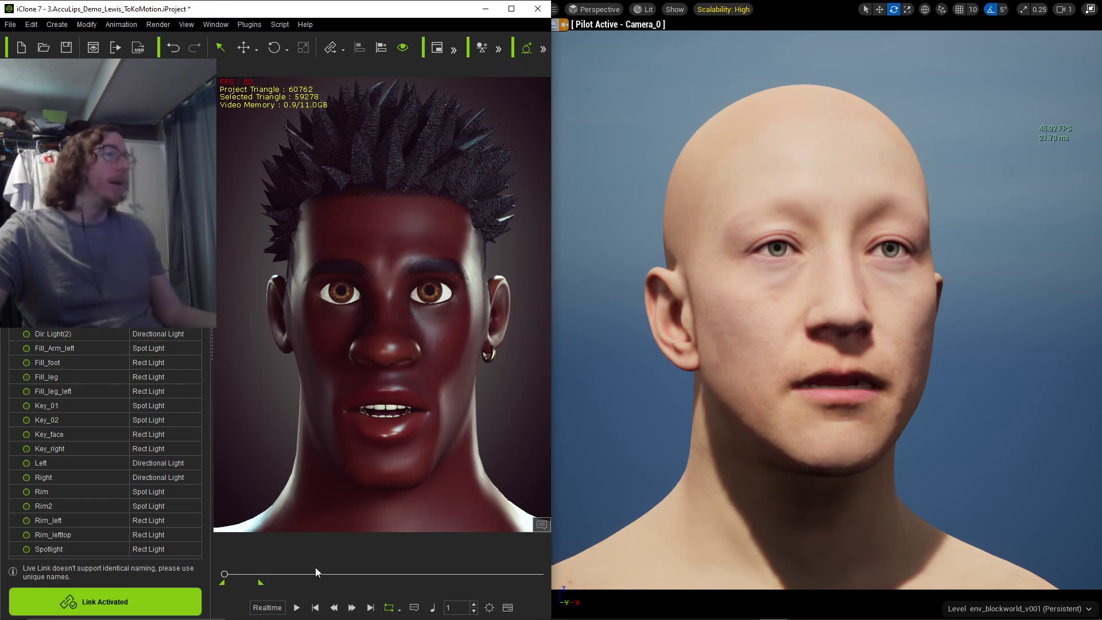
Step: Turn the piloted Camera_0 to face the head from the front and restore the Unreal Engine editor layout
{"action": "right_click_drag", "start_coordinate": [797, 167], "coordinate": [724, 143]}
{"action": "right_click_drag", "start_coordinate": [890, 342], "coordinate": [950, 365]}
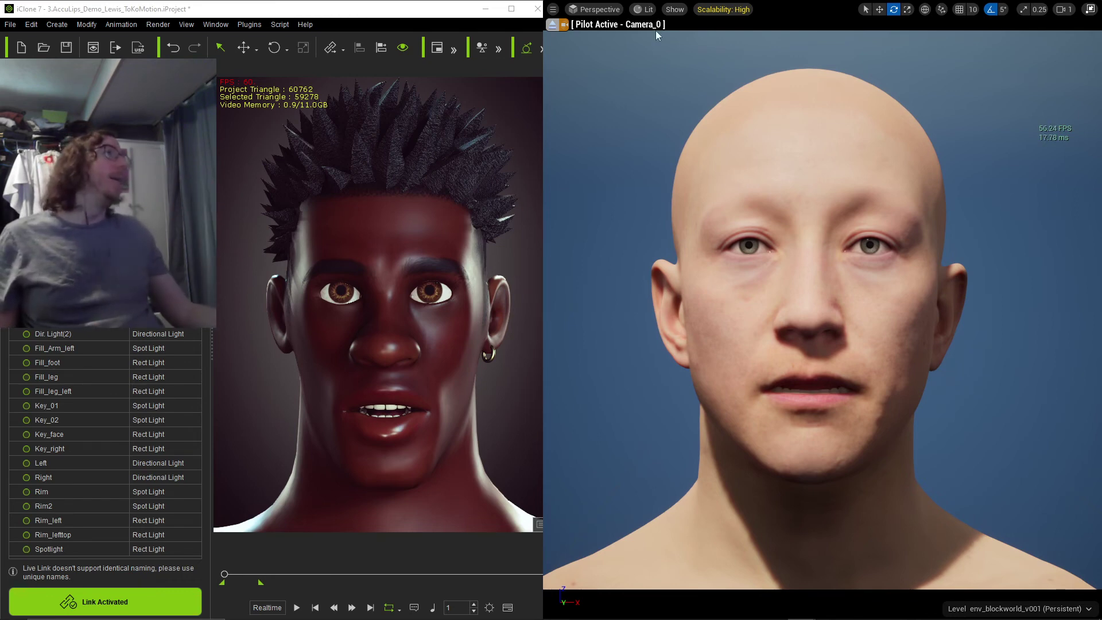
{"action": "key", "text": "F11"}
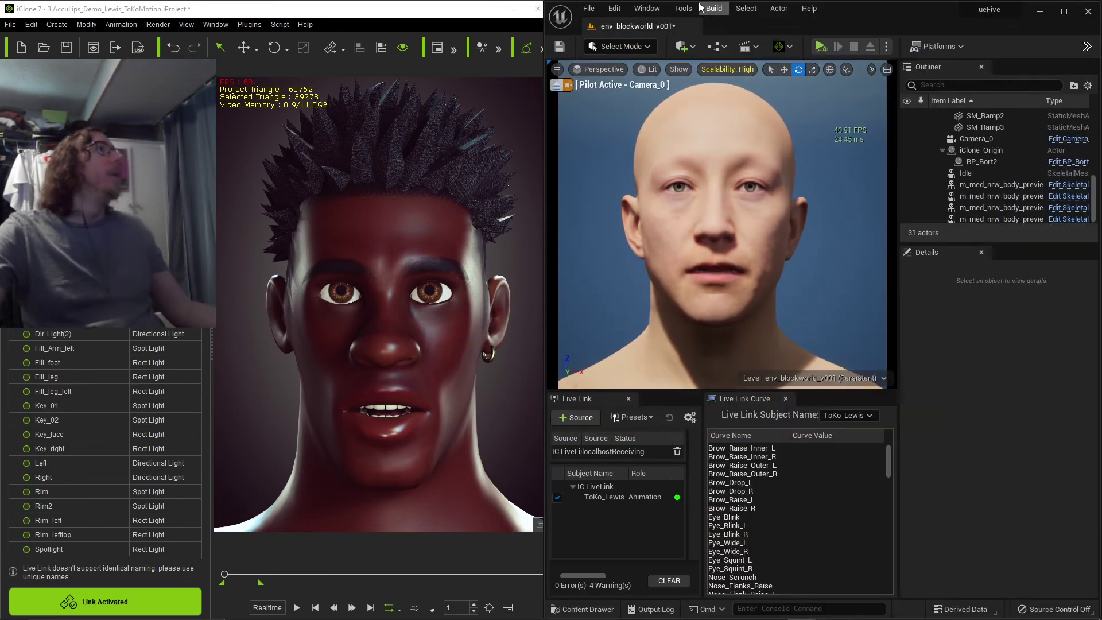
Step: Open the Take Recorder in Unreal Engine
{"action": "left_click", "coordinate": [683, 8]}
{"action": "mouse_move", "coordinate": [656, 13]}
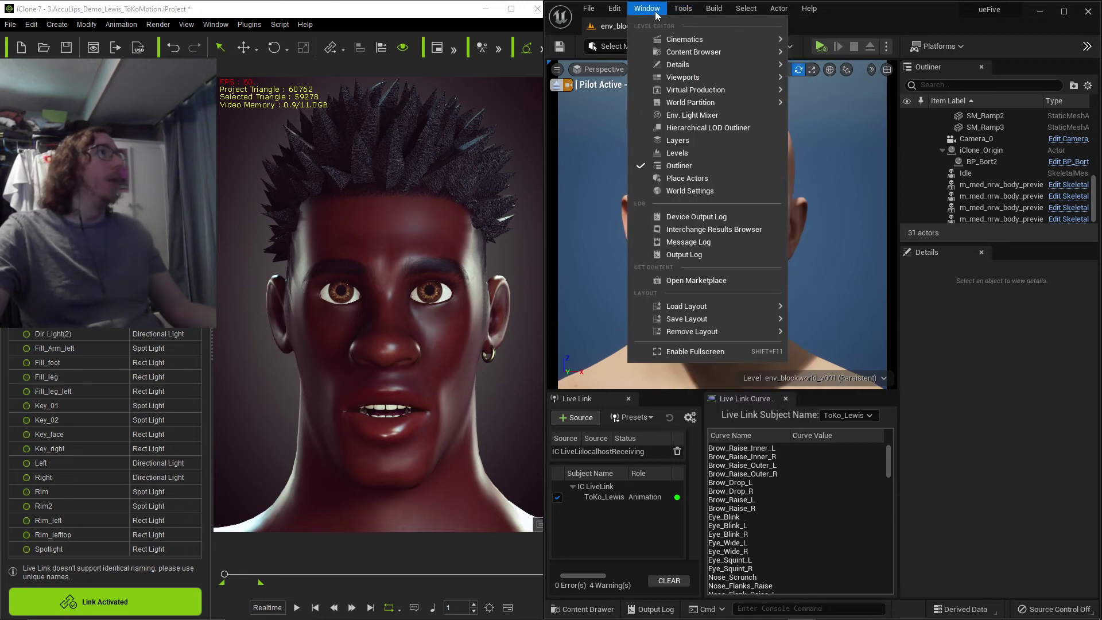
{"action": "mouse_move", "coordinate": [717, 39]}
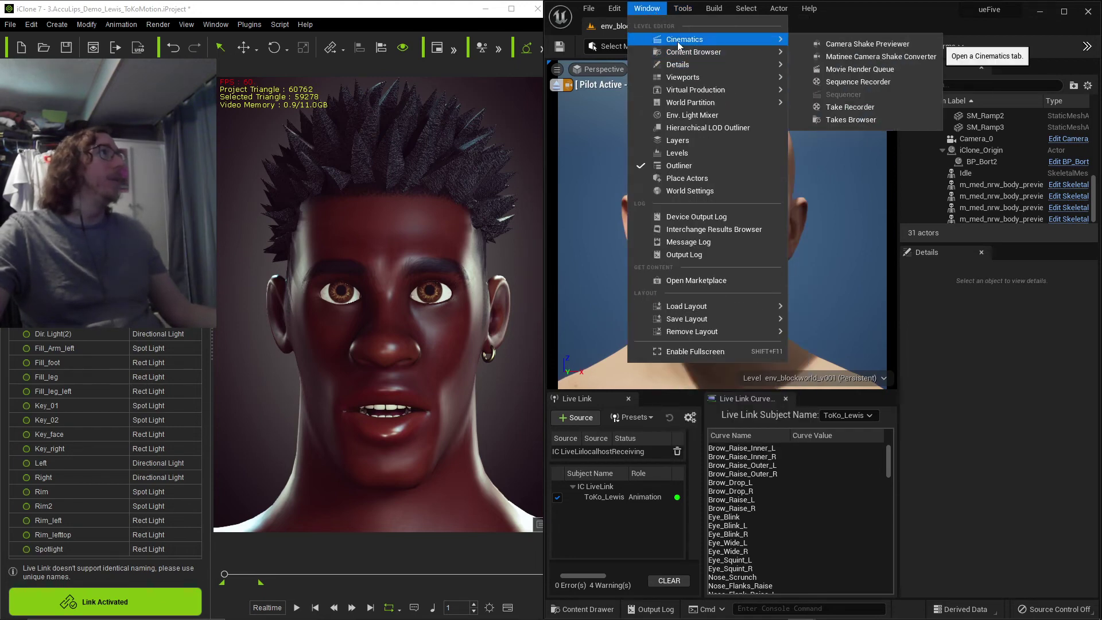
{"action": "left_click", "coordinate": [848, 108]}
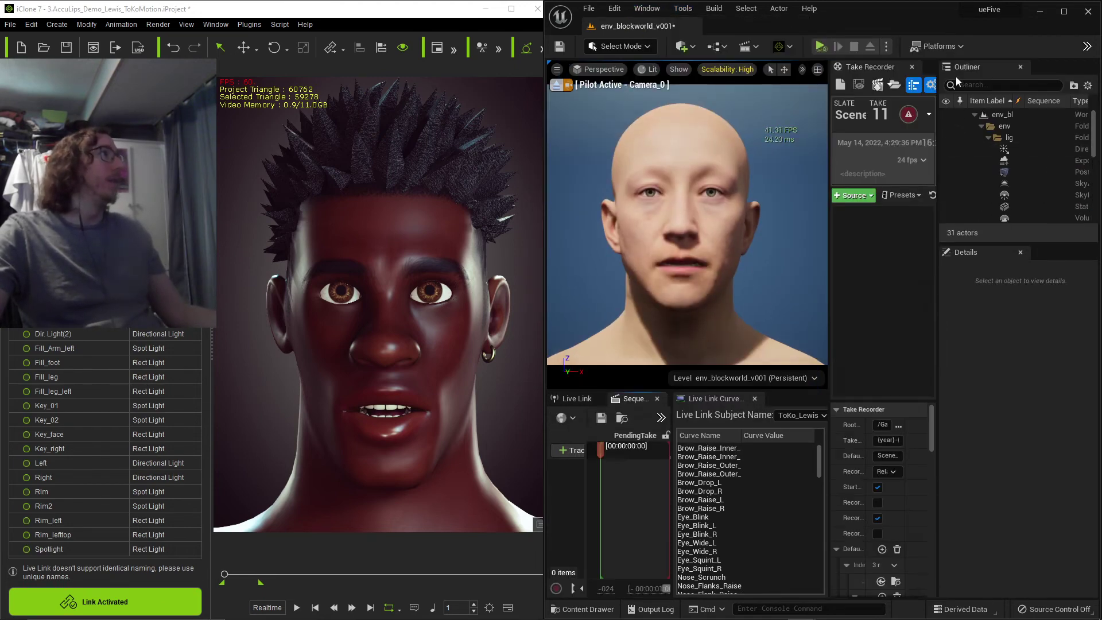
Step: Close the Outliner and Details, widen the Take Recorder, and show Live Link with more room beside the curve debugger
{"action": "left_click", "coordinate": [1020, 67]}
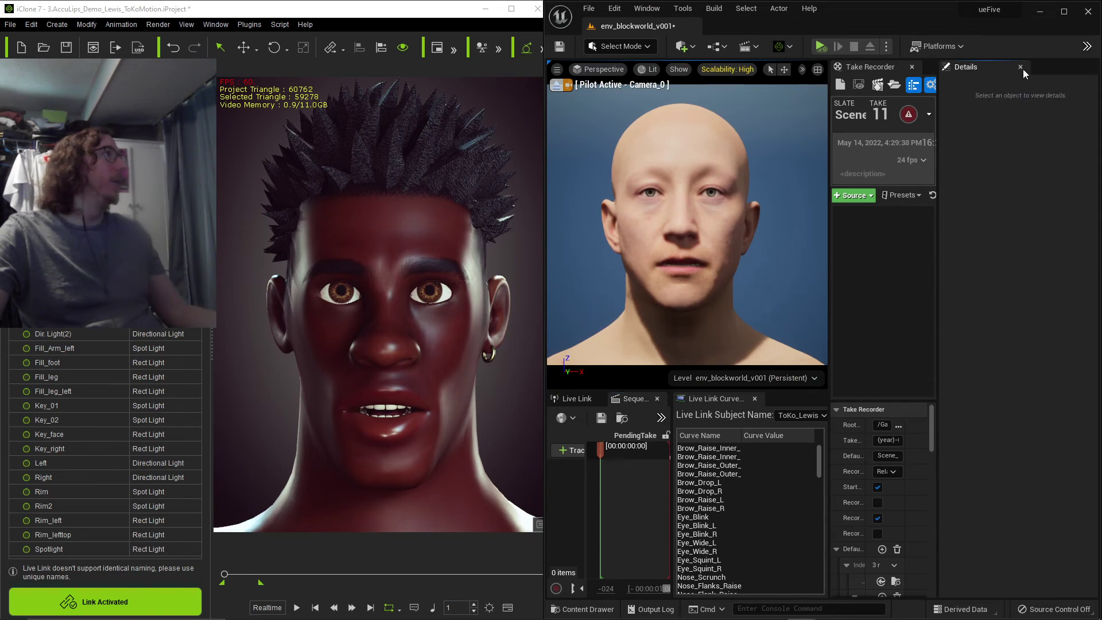
{"action": "left_click", "coordinate": [1021, 67]}
{"action": "left_click_drag", "start_coordinate": [948, 218], "coordinate": [922, 220]}
{"action": "left_click_drag", "start_coordinate": [592, 393], "coordinate": [586, 413]}
{"action": "left_click", "coordinate": [585, 419]}
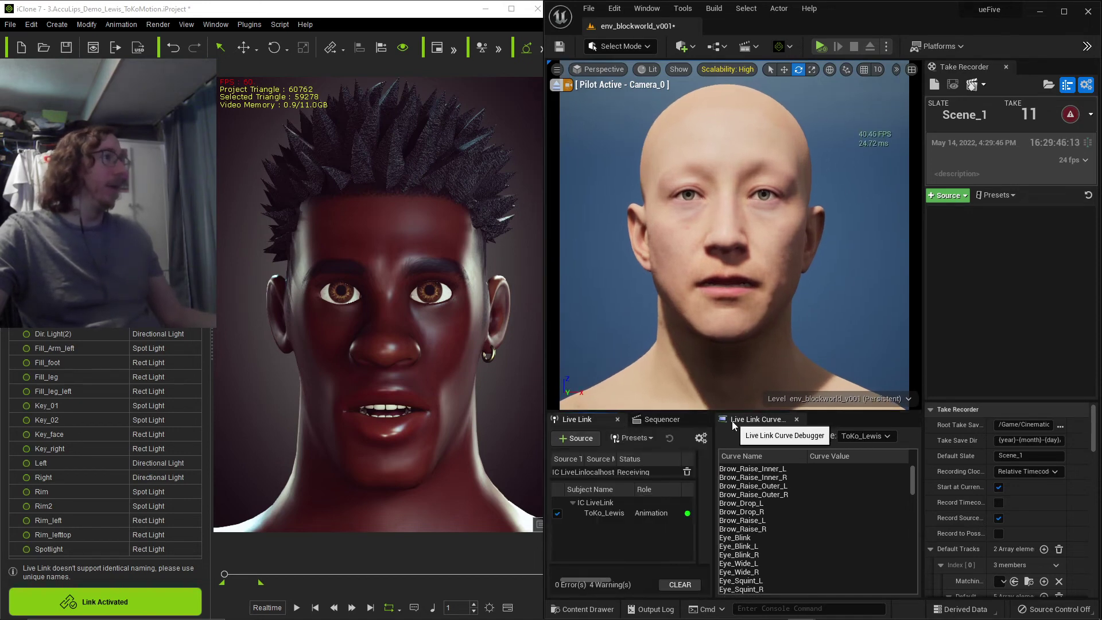
{"action": "left_click_drag", "start_coordinate": [714, 452], "coordinate": [737, 459]}
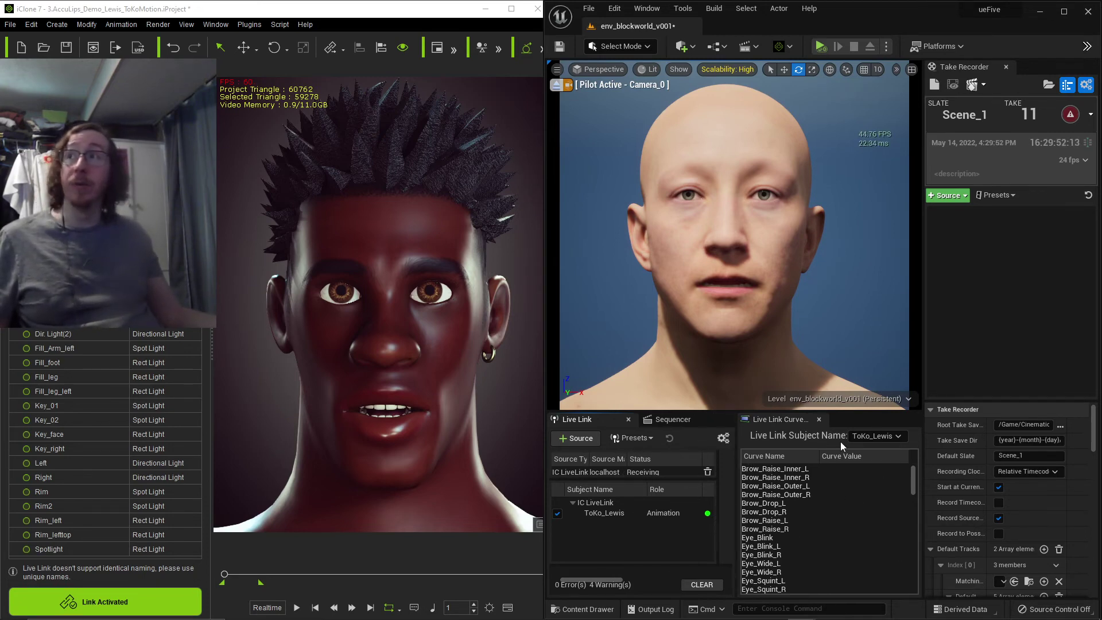
Step: Locate the Plugins browser entry without opening it, and look at the Sequencer before returning to Live Link
{"action": "left_click", "coordinate": [614, 8]}
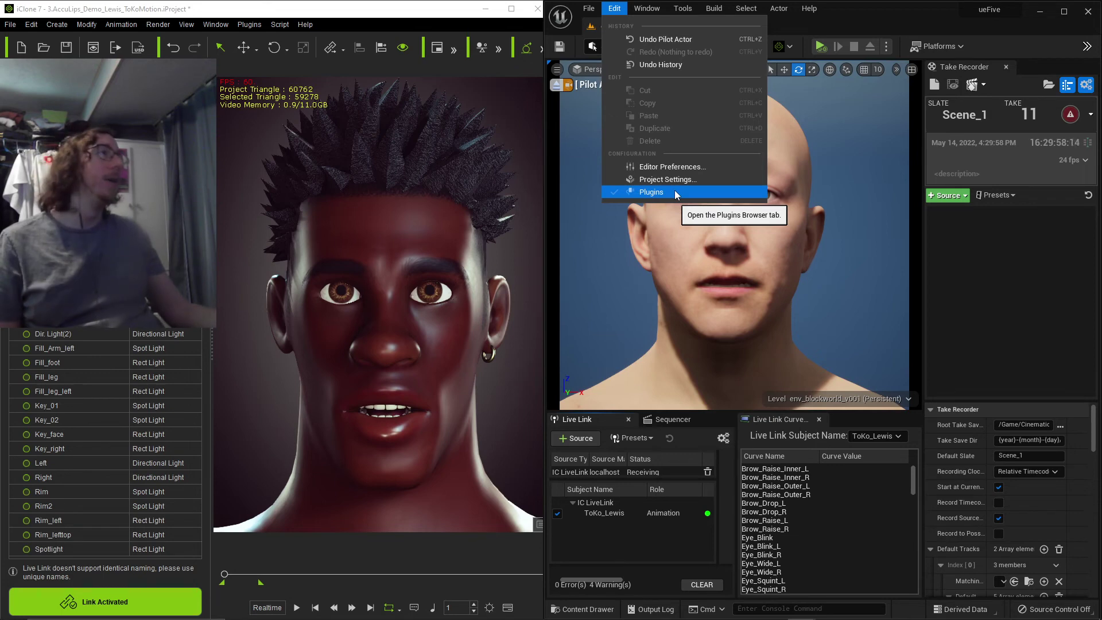
{"action": "left_click", "coordinate": [761, 421]}
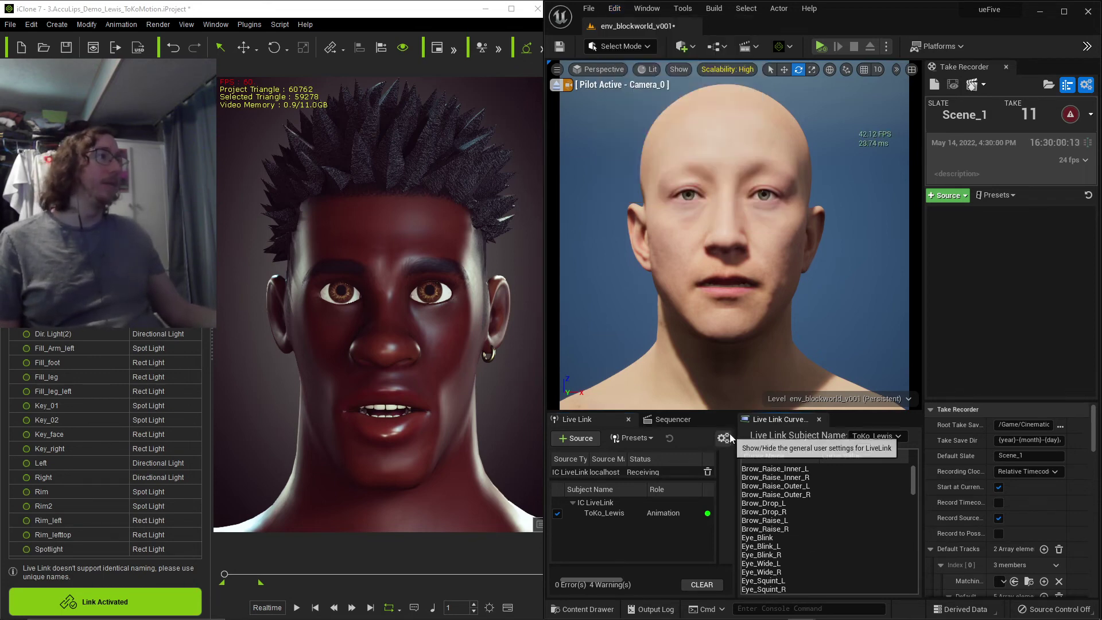
{"action": "left_click_drag", "start_coordinate": [735, 470], "coordinate": [723, 480]}
{"action": "left_click_drag", "start_coordinate": [913, 482], "coordinate": [909, 429]}
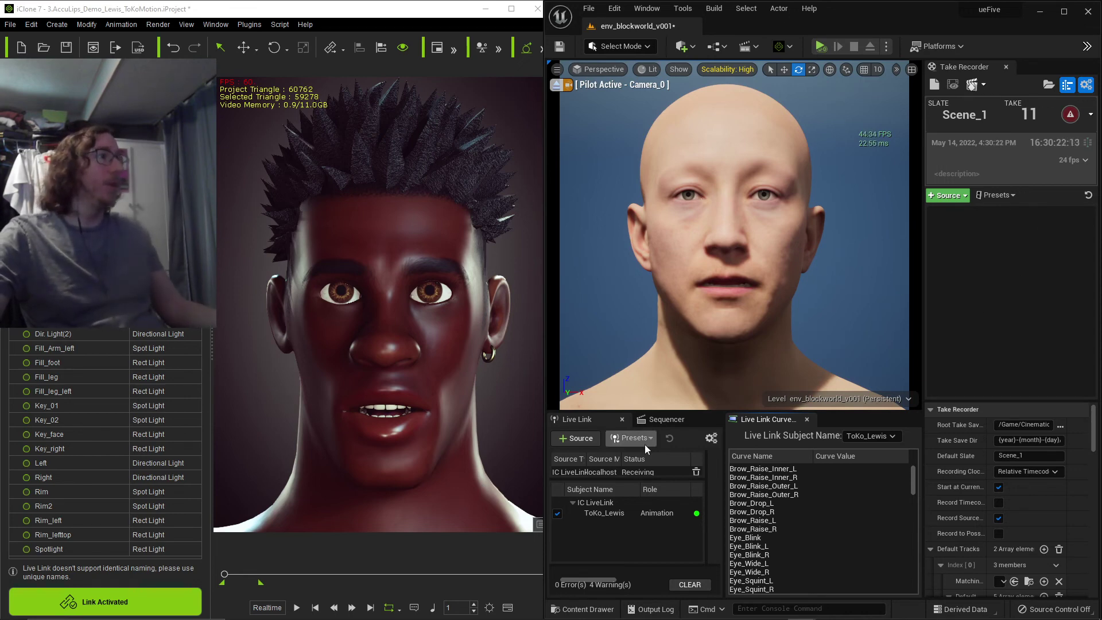
{"action": "left_click", "coordinate": [666, 419]}
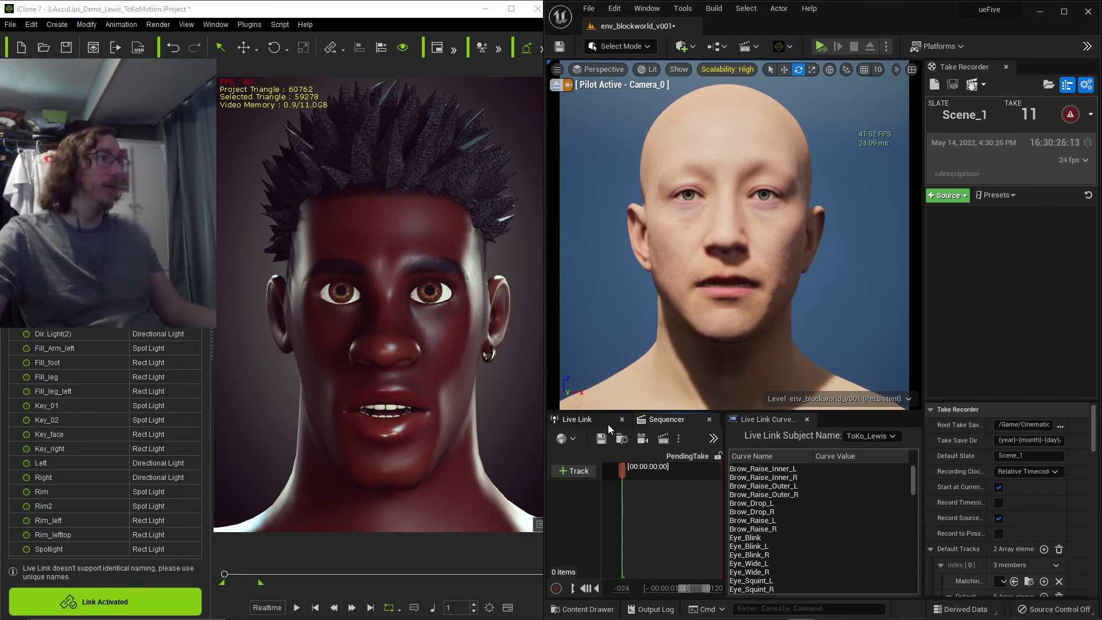
{"action": "left_click", "coordinate": [590, 422]}
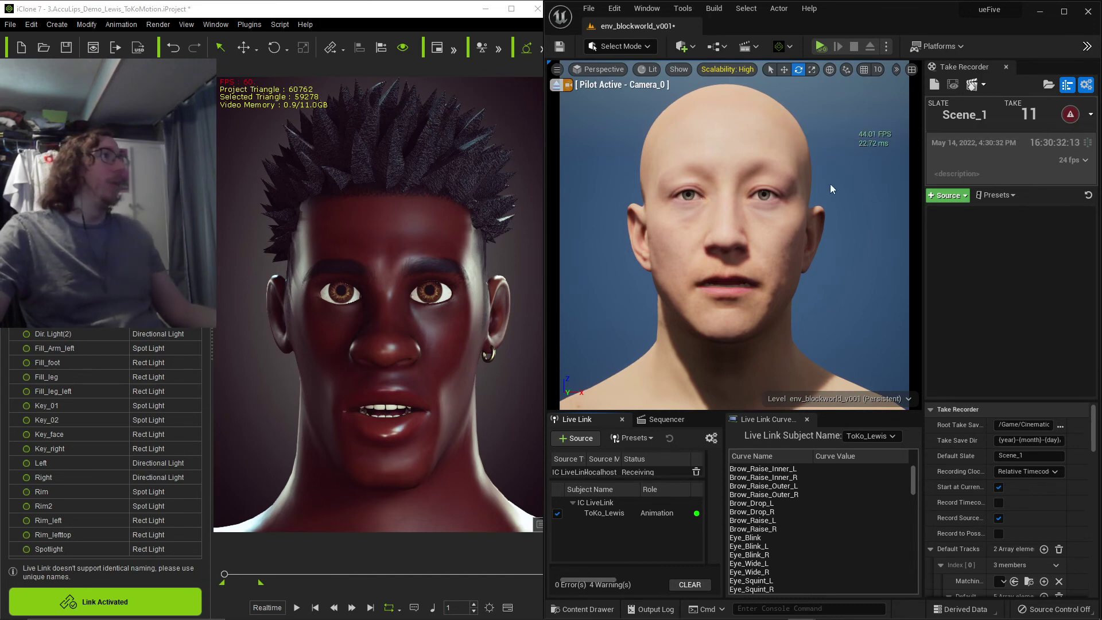
Step: Start simulating the level and set the engine scalability quality to Low
{"action": "mouse_move", "coordinate": [830, 183]}
{"action": "right_mouse_down"}
{"action": "mouse_move", "coordinate": [840, 204]}
{"action": "mouse_move", "coordinate": [830, 184]}
{"action": "right_mouse_up"}
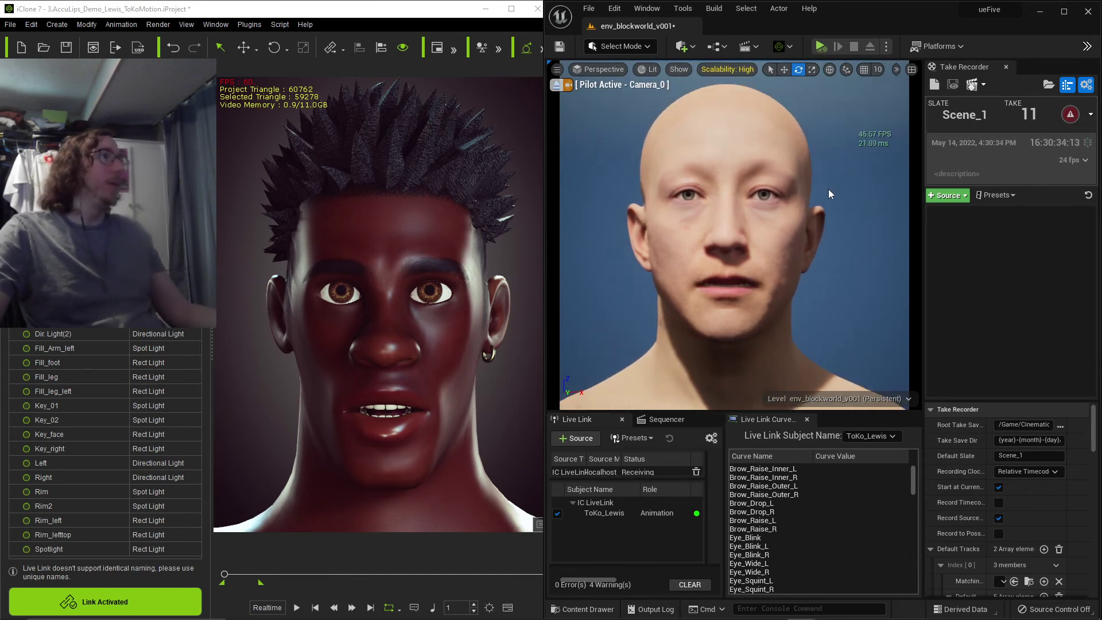
{"action": "key", "text": "alt+s"}
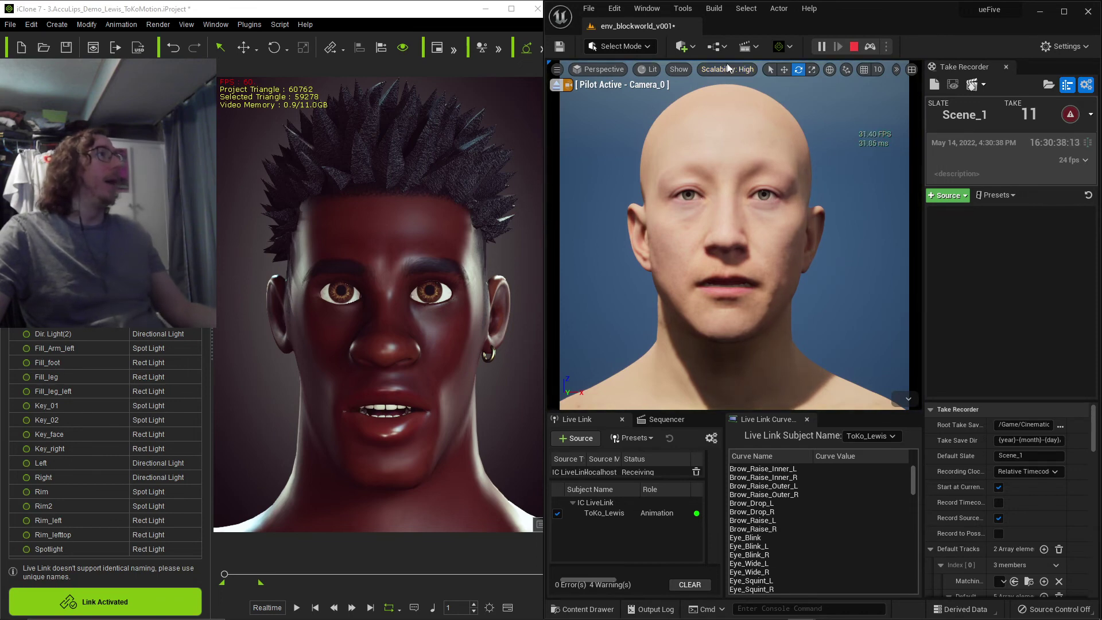
{"action": "left_click", "coordinate": [712, 69]}
{"action": "left_click", "coordinate": [778, 88]}
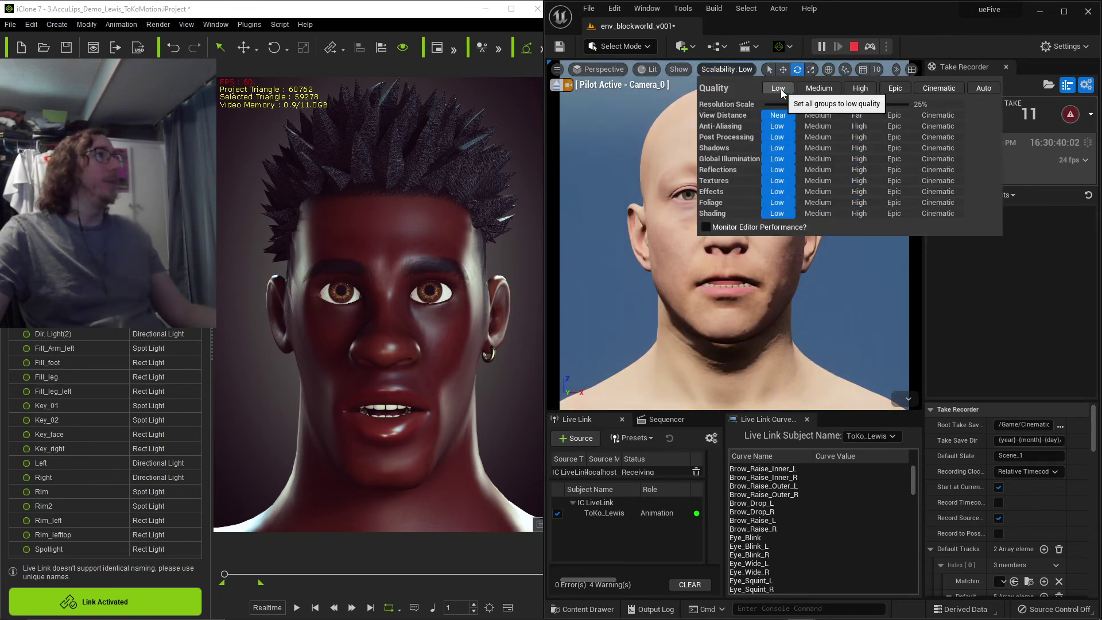
{"action": "left_click", "coordinate": [827, 260]}
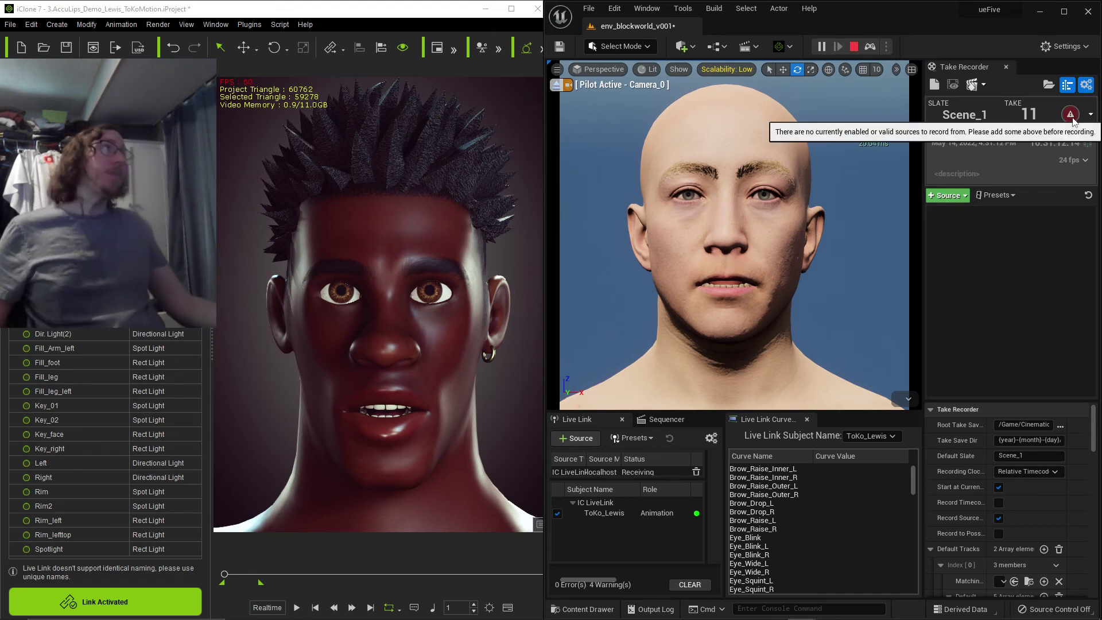
Step: Select the head in the viewport and add the actor m_med_nrw_body_preview3 as a Take Recorder source
{"action": "left_click", "coordinate": [950, 198]}
{"action": "mouse_move", "coordinate": [971, 217]}
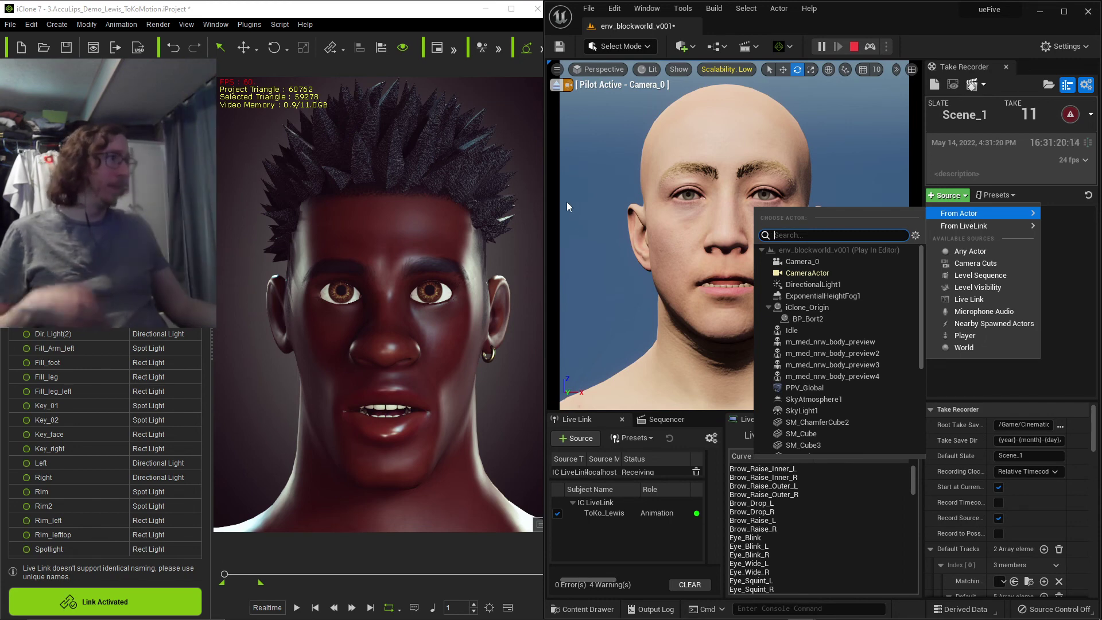
{"action": "left_click", "coordinate": [787, 223]}
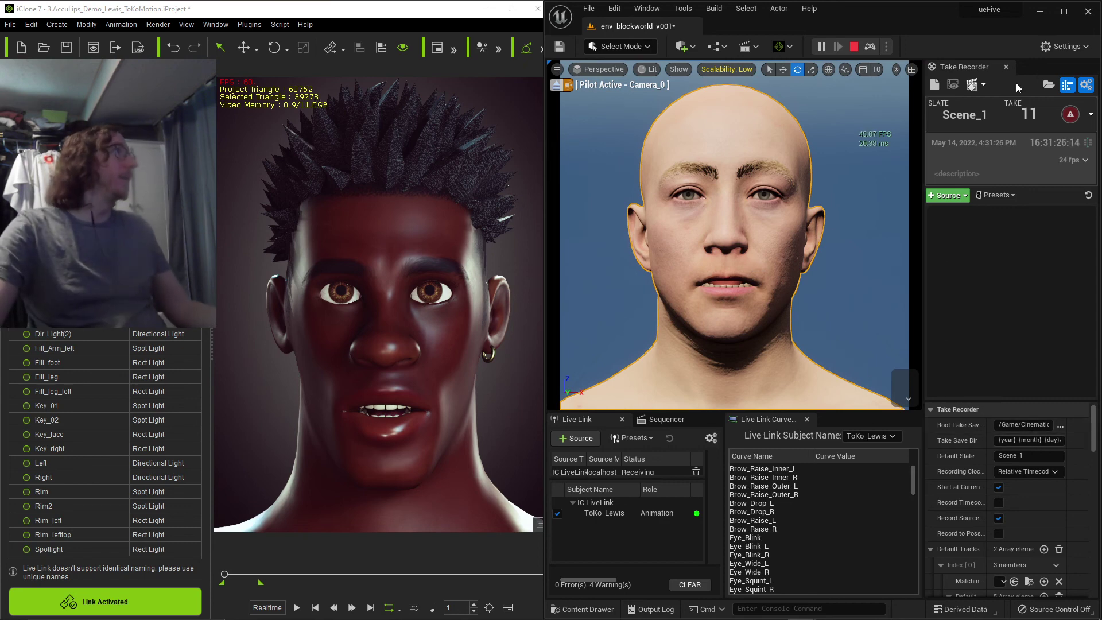
{"action": "left_click", "coordinate": [965, 195]}
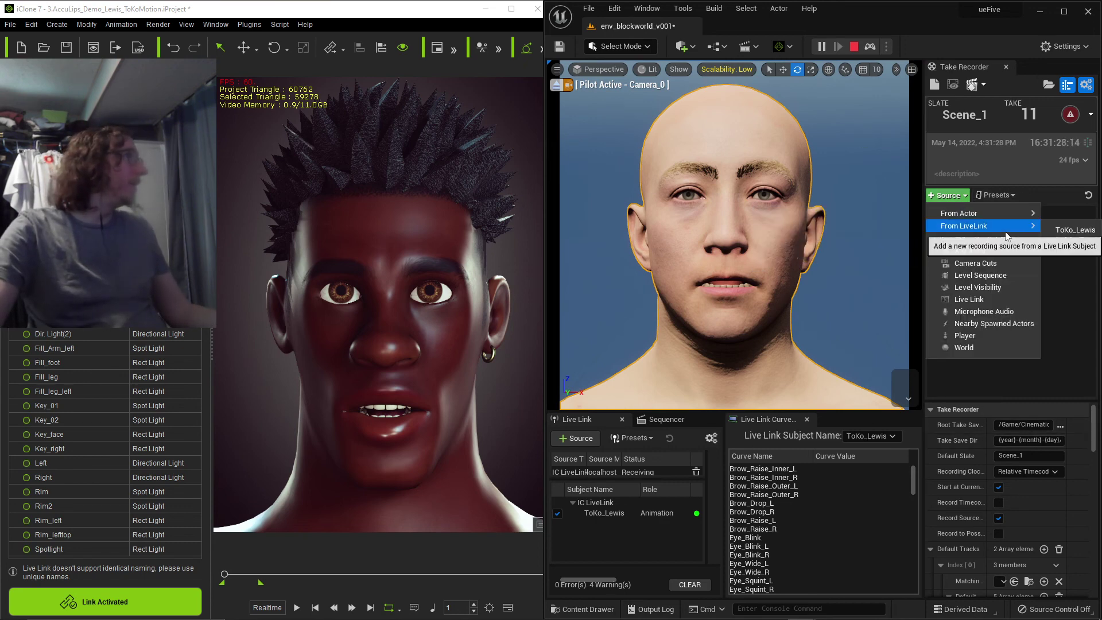
{"action": "left_click", "coordinate": [863, 377]}
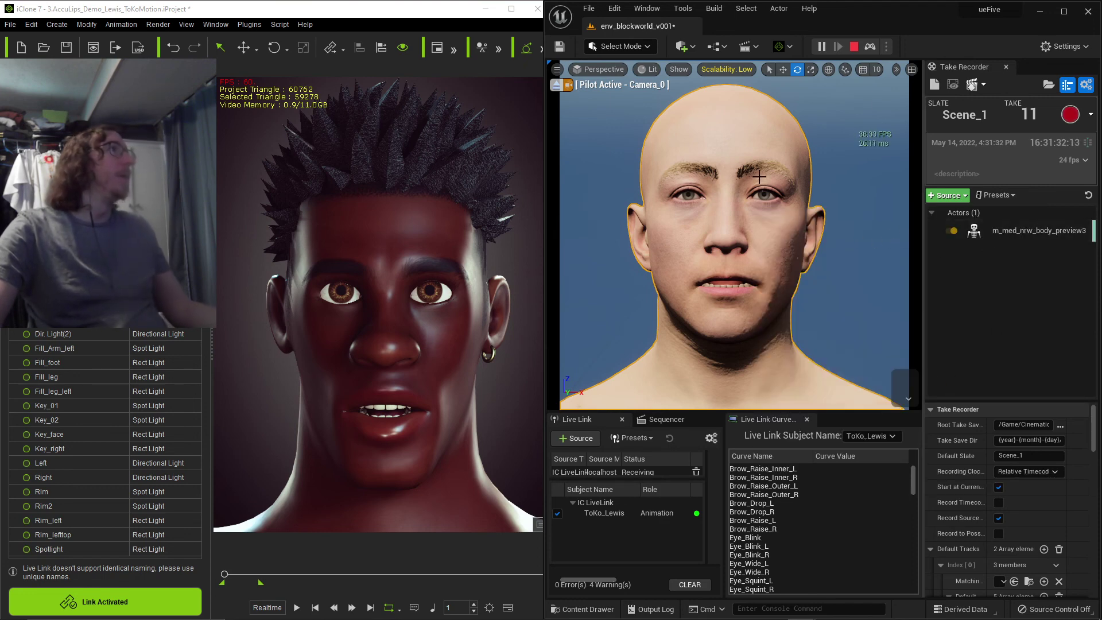
Step: Show the Outliner with a wider label column to identify the selected head actor, and close it again
{"action": "key", "text": "ctrl+space"}
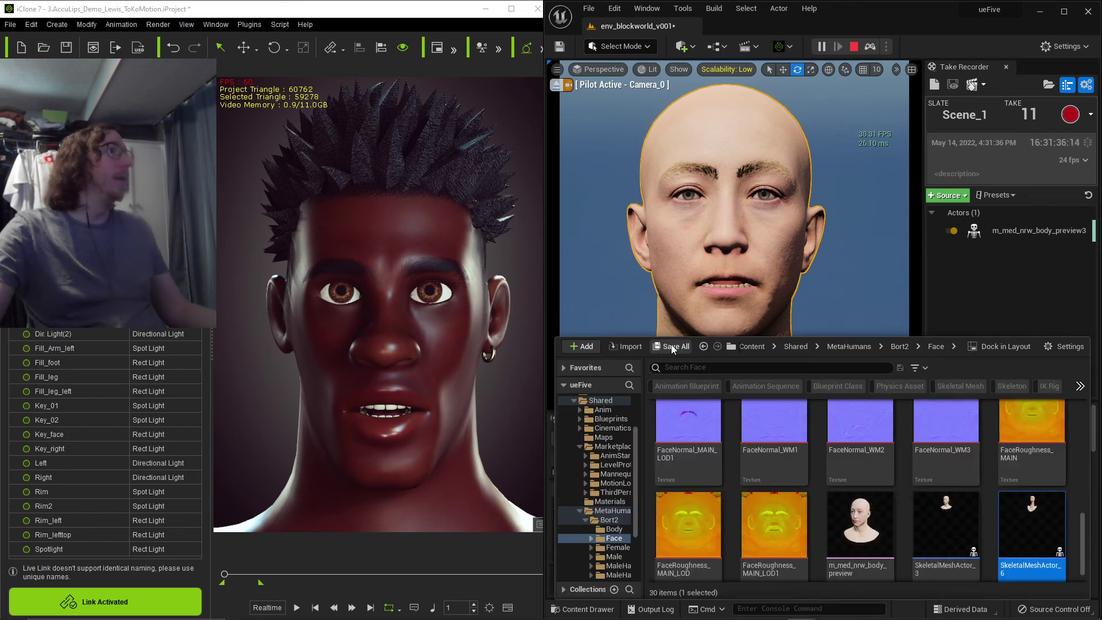
{"action": "left_click", "coordinate": [980, 320]}
{"action": "left_click", "coordinate": [646, 9]}
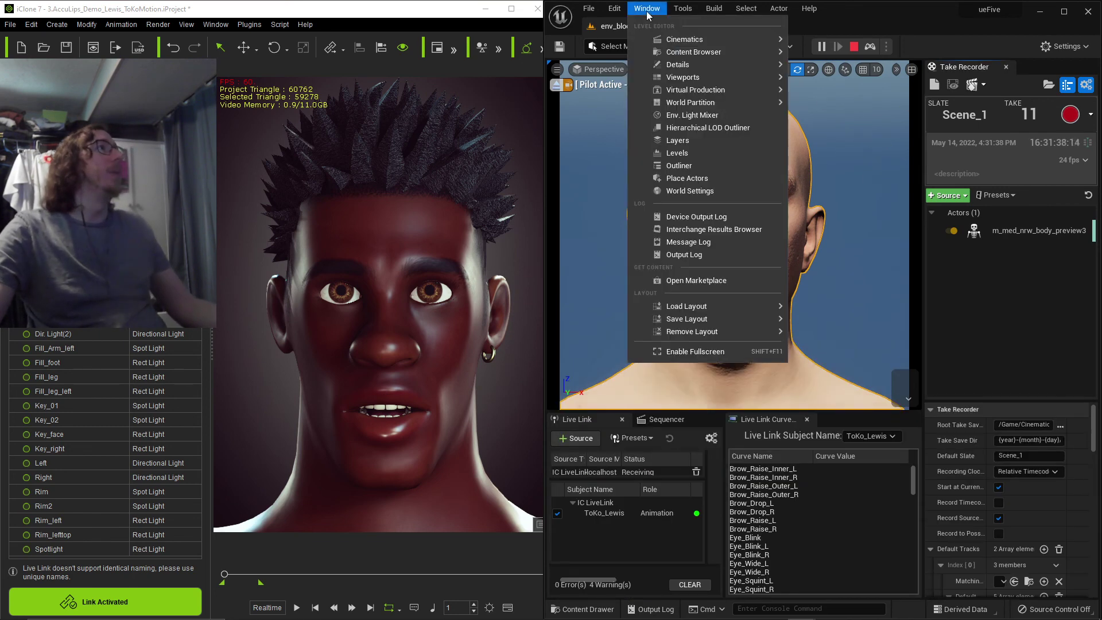
{"action": "left_click", "coordinate": [646, 9]}
{"action": "left_click", "coordinate": [660, 17]}
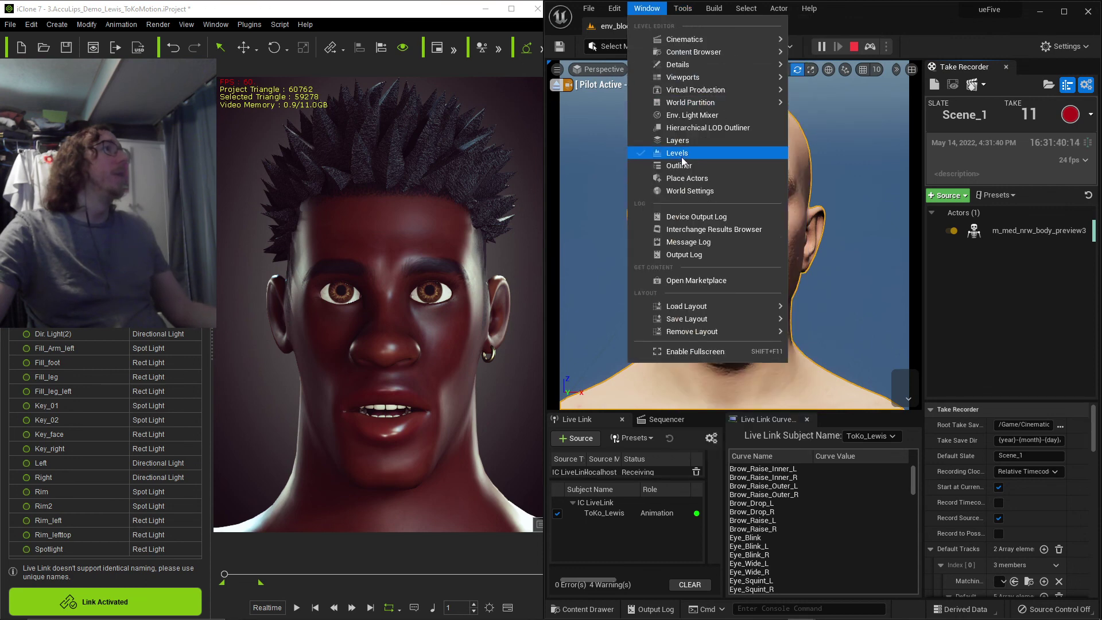
{"action": "left_click", "coordinate": [745, 187]}
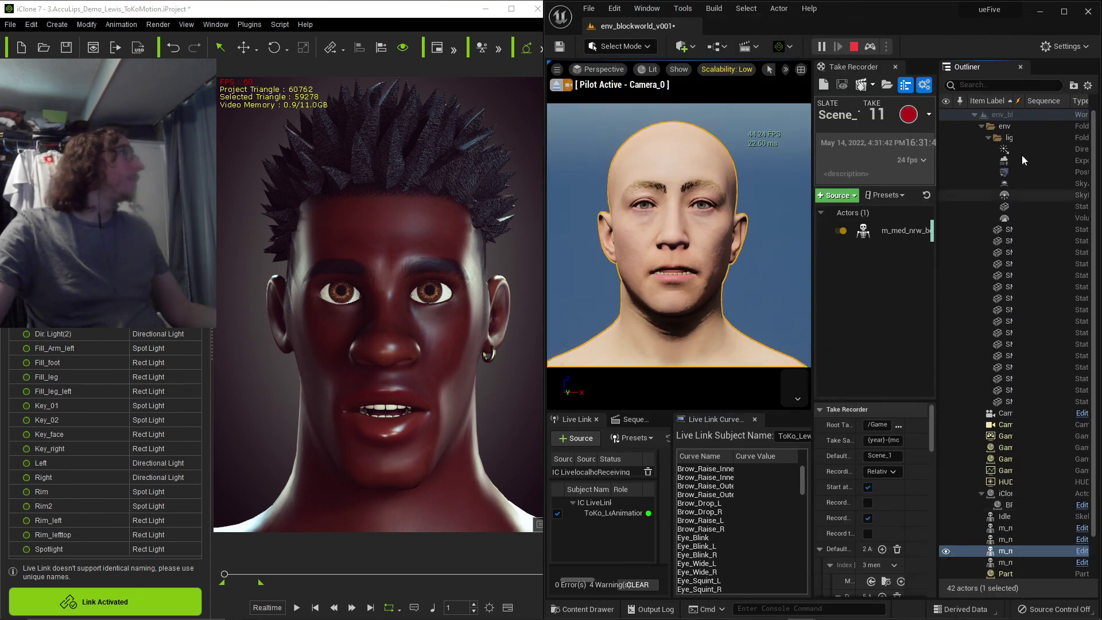
{"action": "left_click_drag", "start_coordinate": [1024, 101], "coordinate": [1098, 112]}
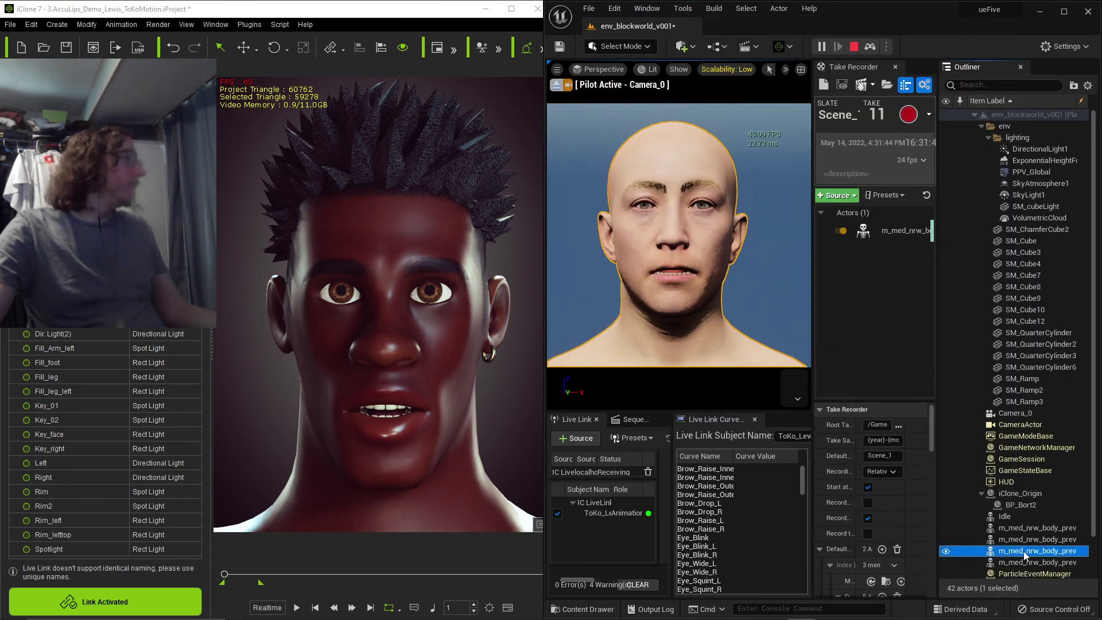
{"action": "left_click", "coordinate": [1020, 67]}
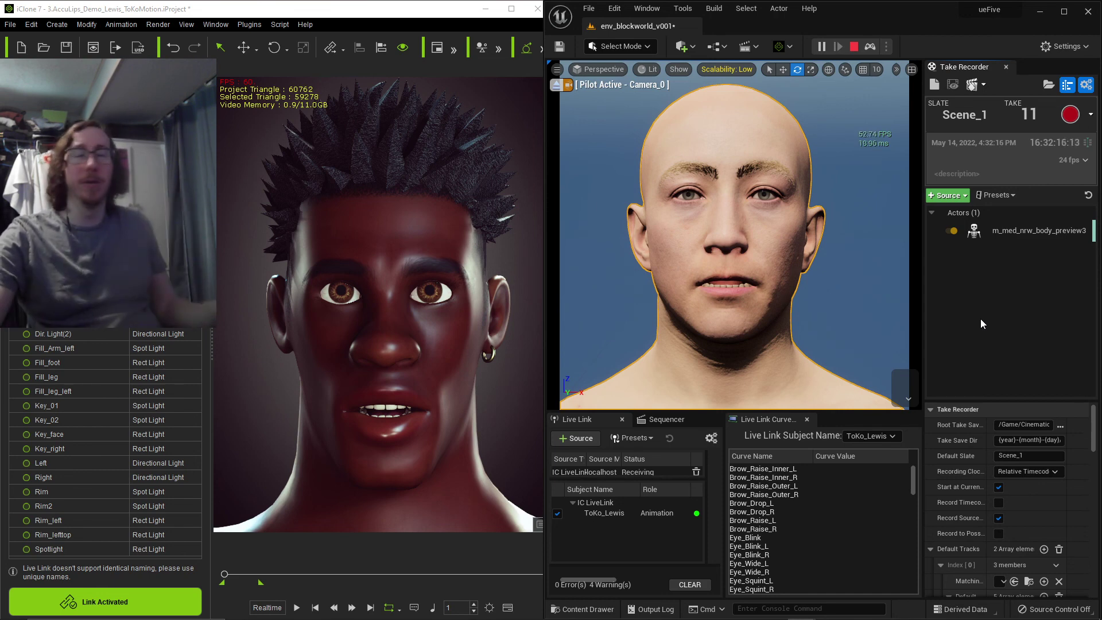
Step: Record take 11 of Scene_1 while playing the iClone animation, and end the recording and the simulation
{"action": "left_click", "coordinate": [1070, 114]}
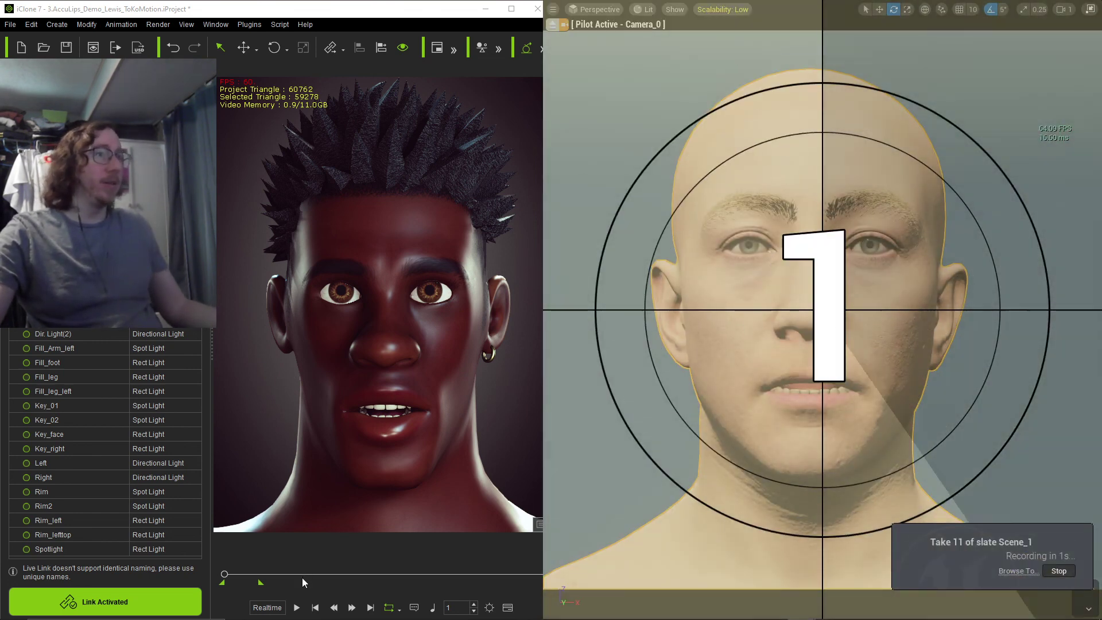
{"action": "left_click", "coordinate": [297, 607]}
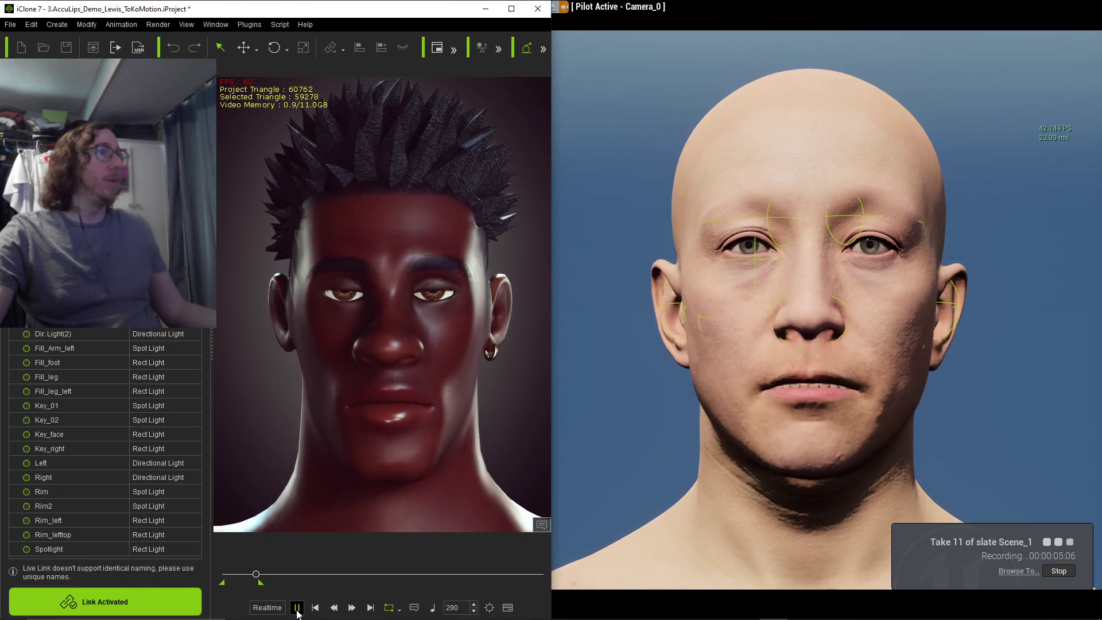
{"action": "left_click", "coordinate": [297, 607]}
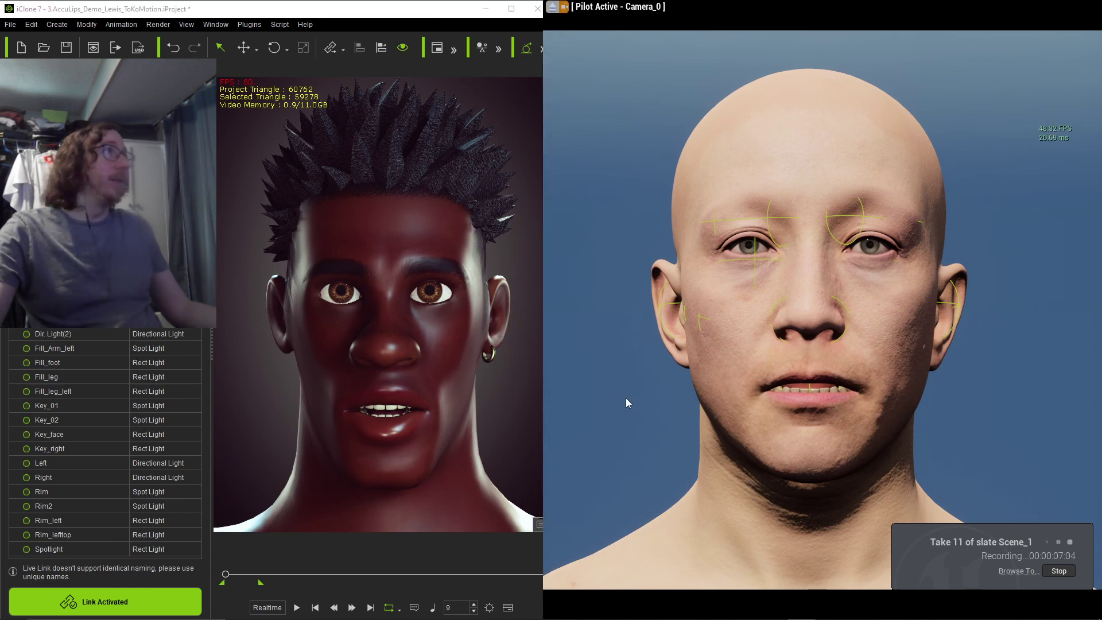
{"action": "key", "text": "Escape"}
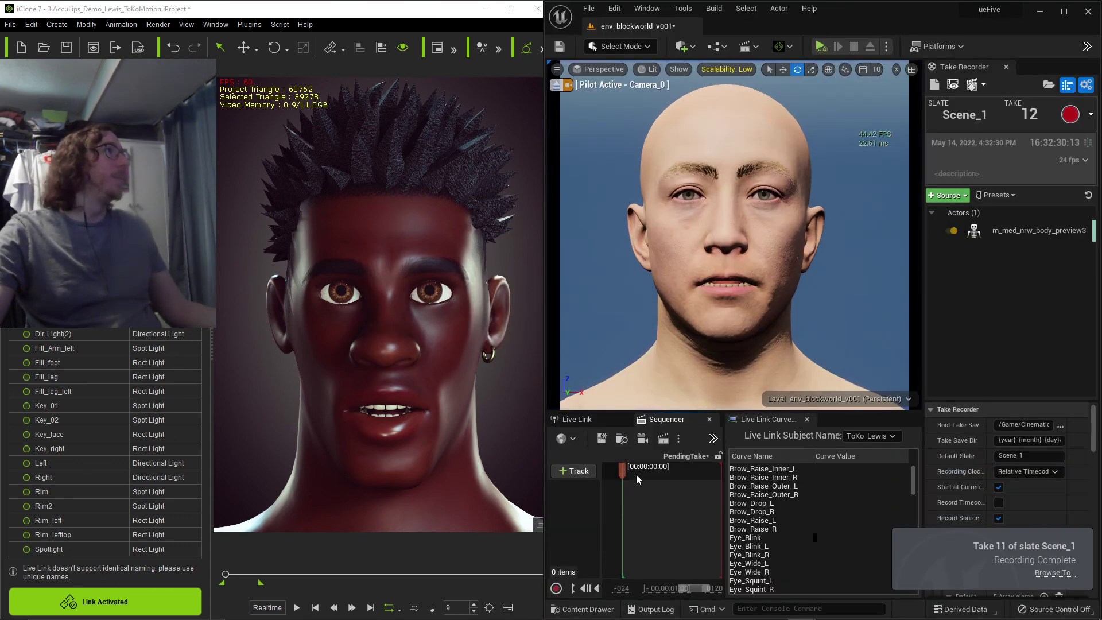